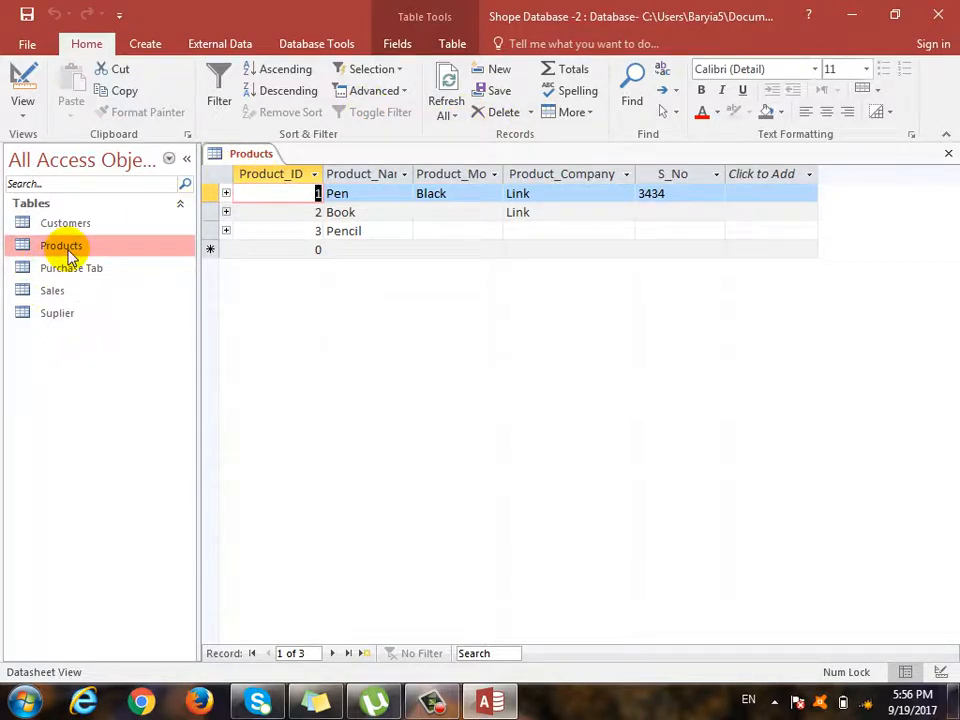
Step: Open the Suplier and Purchase Tab tables and compare the purchase records' IDs with the Products and Suplier tables
double_click(64, 315)
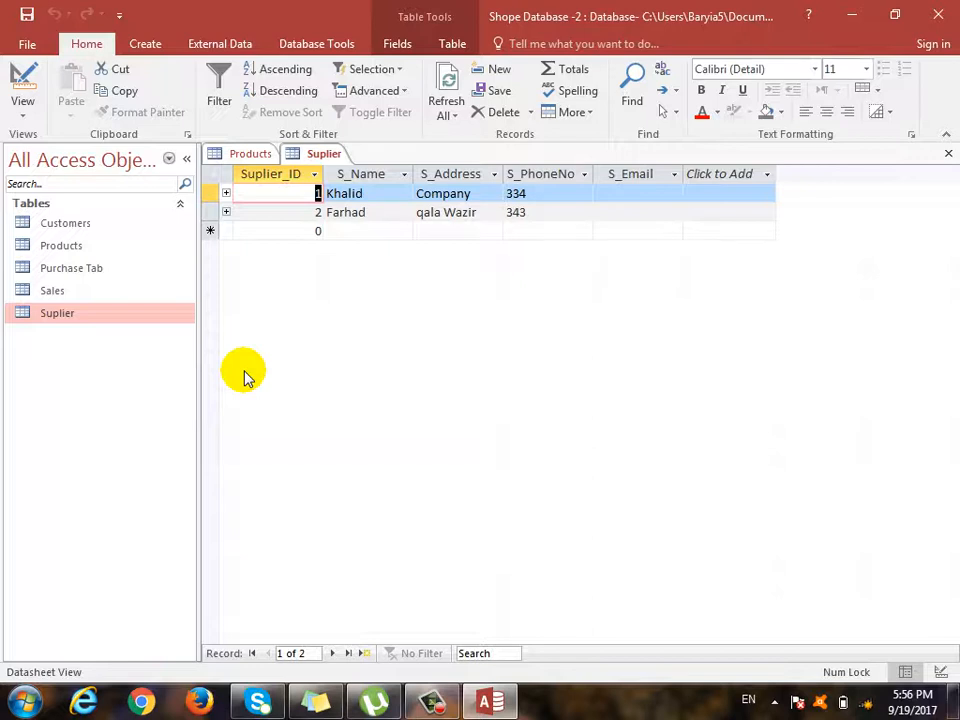
double_click(99, 271)
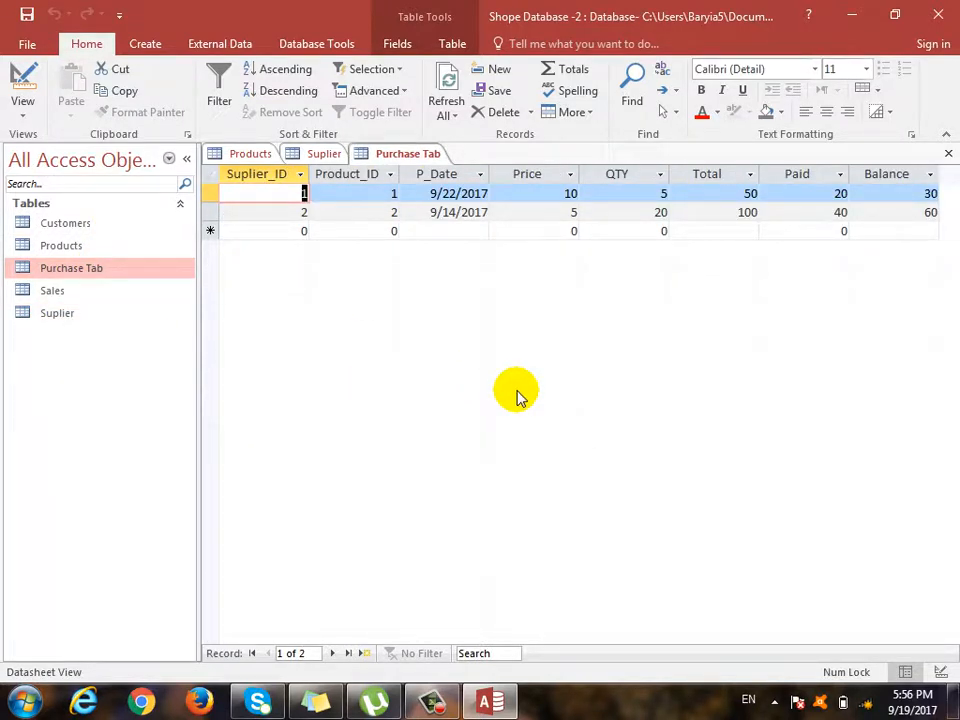
left_click(375, 193)
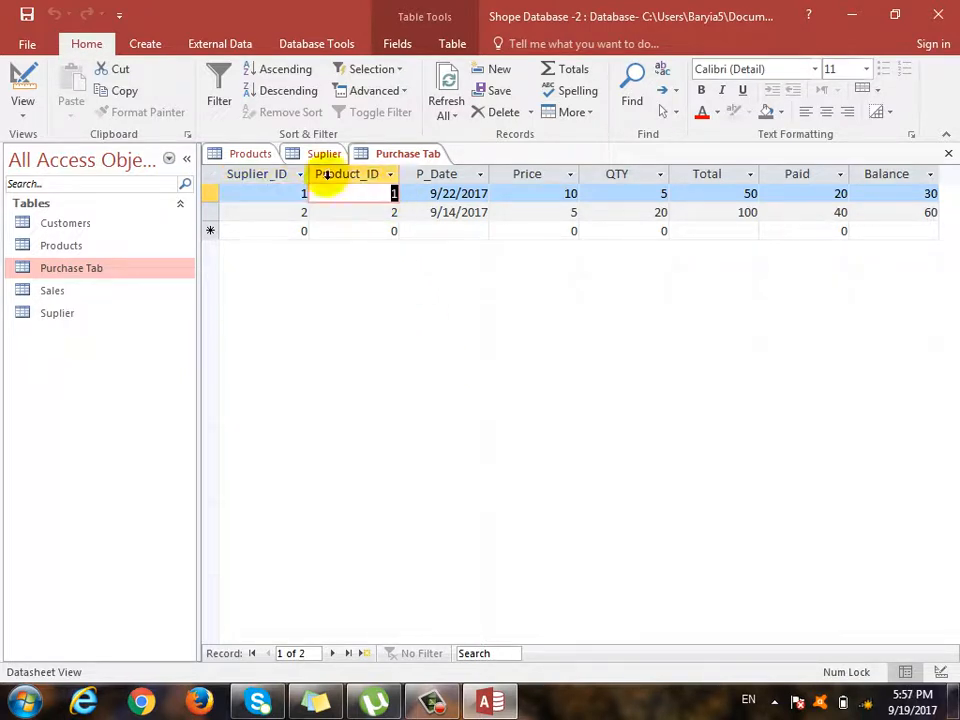
left_click(240, 153)
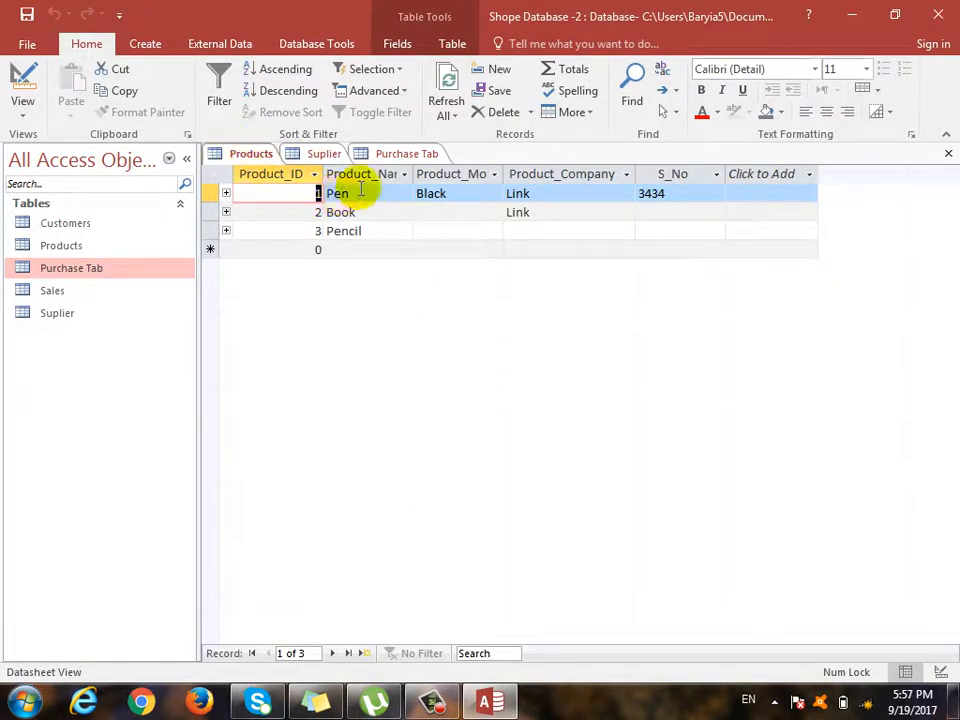
left_click(324, 157)
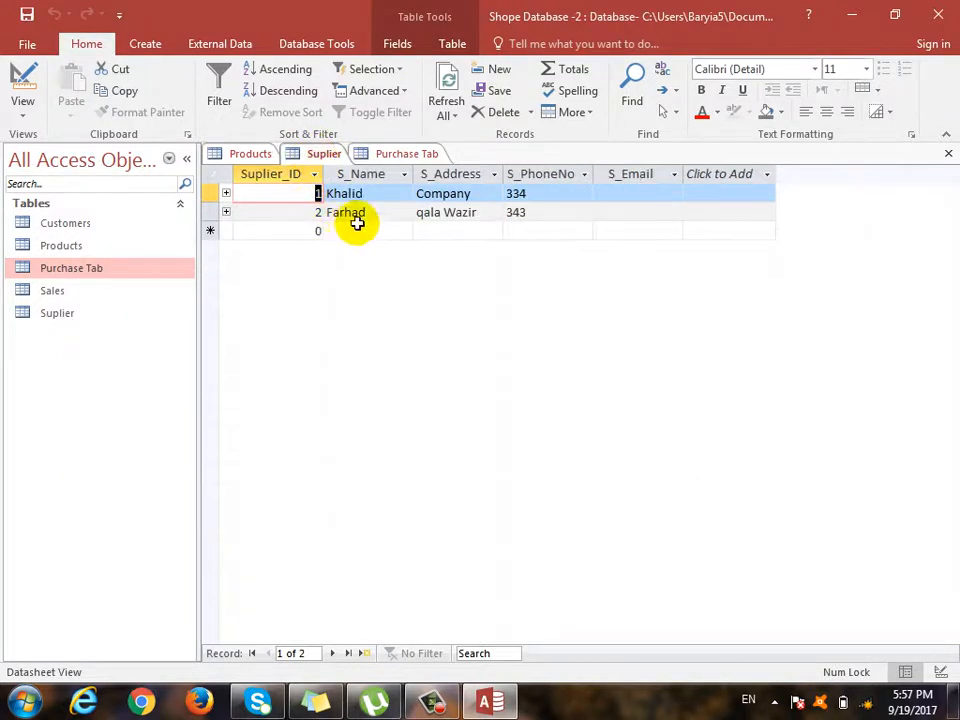
left_click(395, 154)
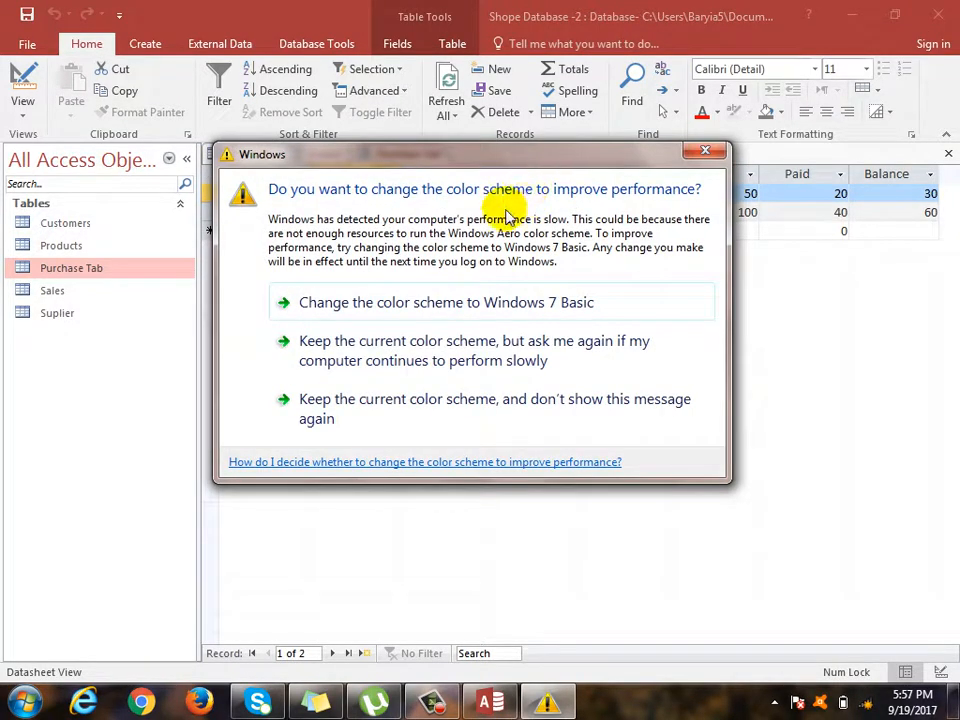
left_click(432, 703)
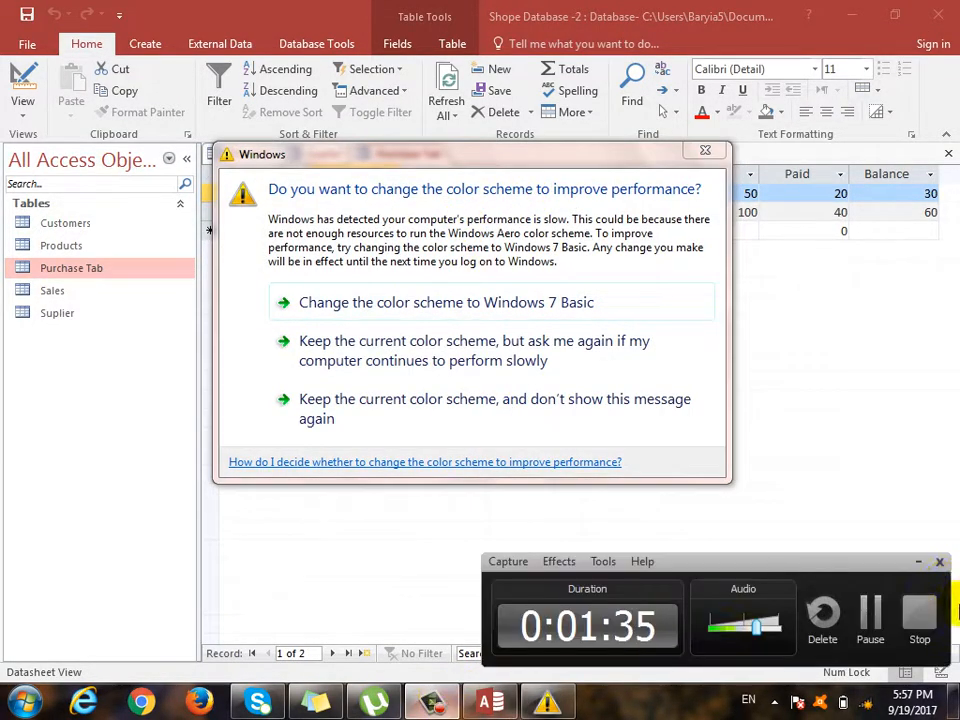
left_click(853, 622)
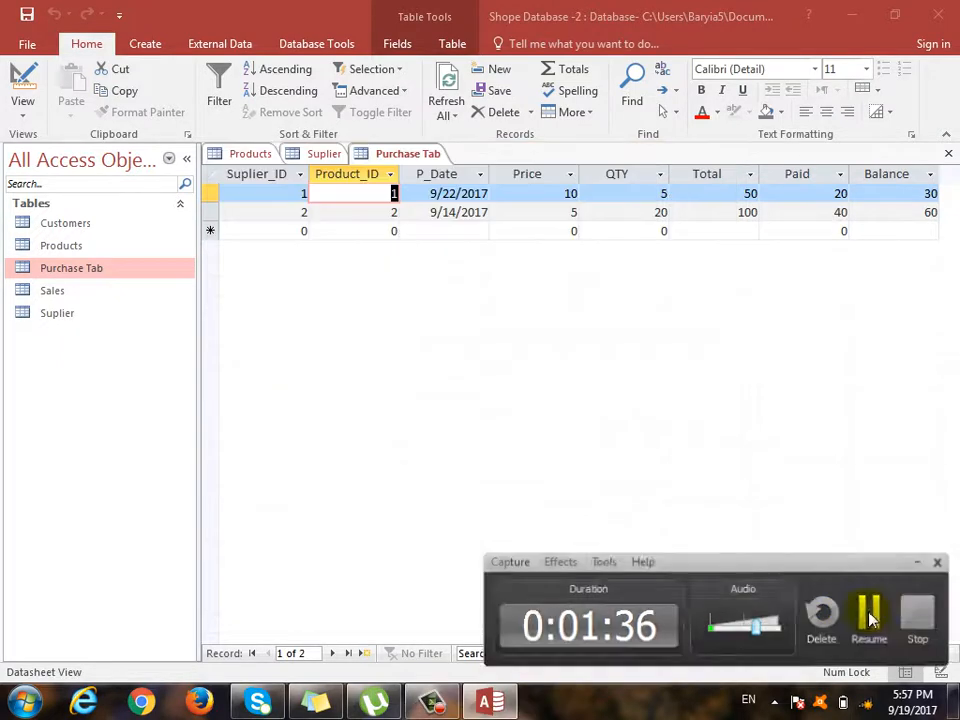
left_click(868, 612)
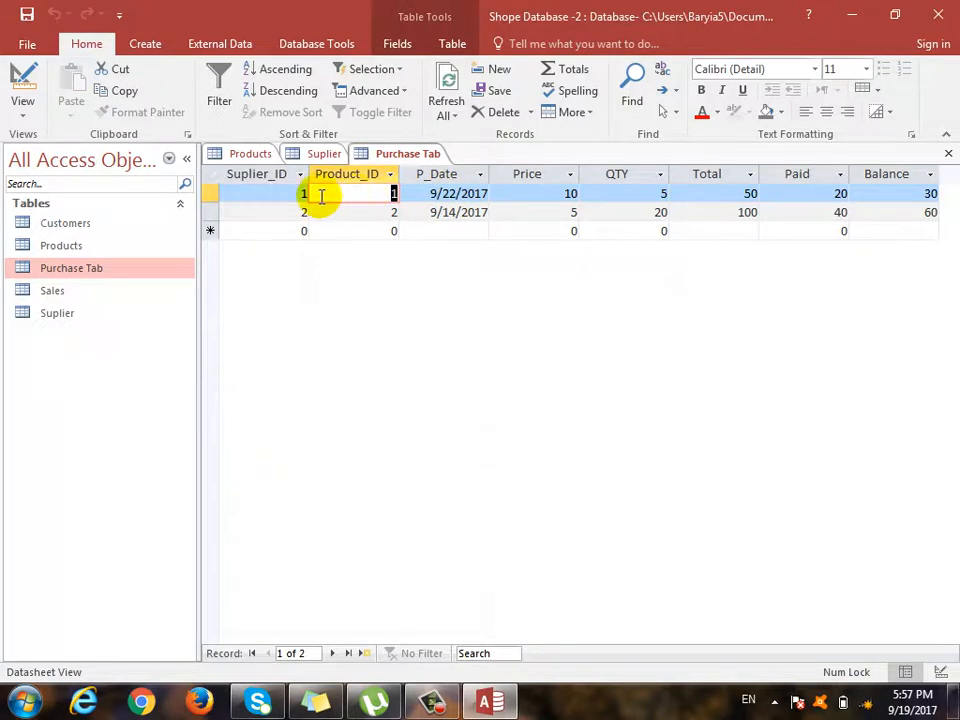
Step: Trace the first purchase's product and supplier in their tables, and review that record's price, QTY, total, paid and balance
left_click(252, 155)
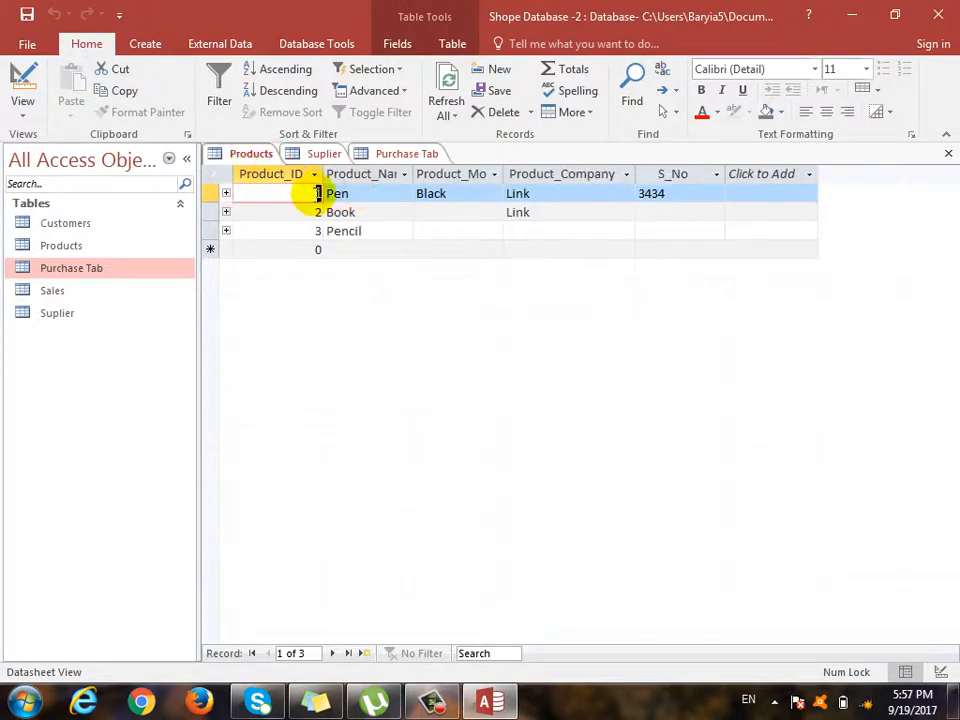
left_click(322, 154)
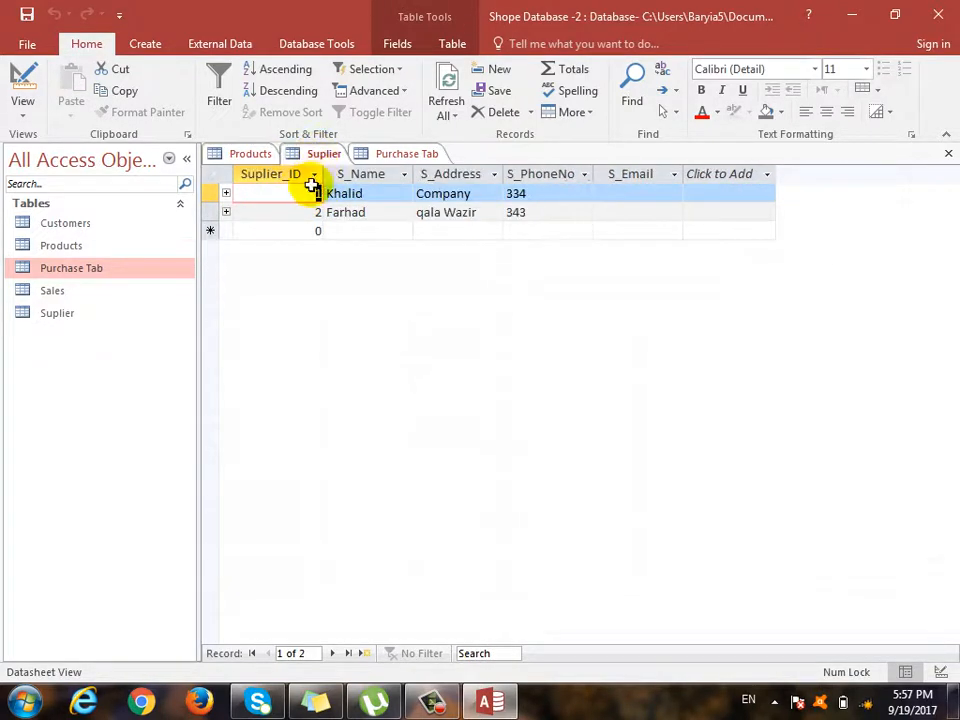
left_click_drag(302, 194, 343, 193)
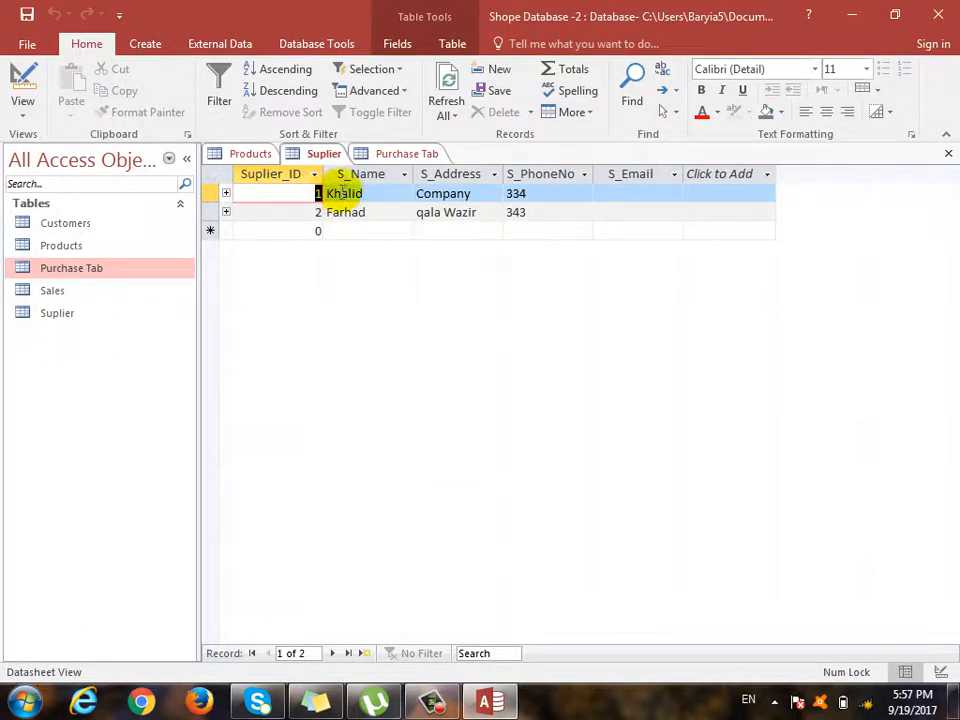
left_click(395, 154)
left_click_drag(258, 198, 408, 194)
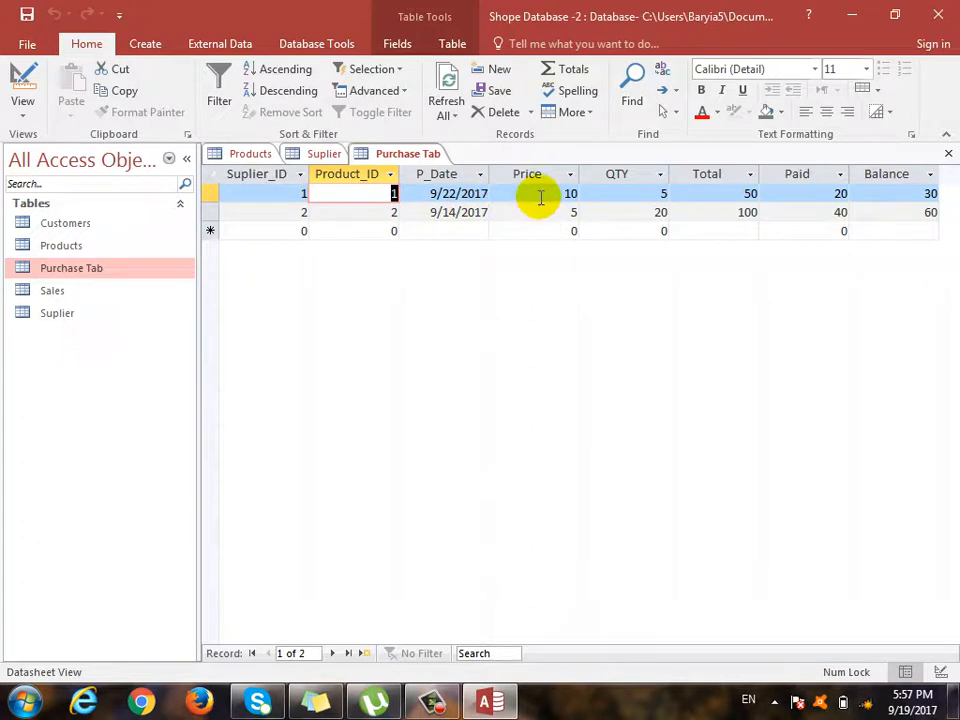
left_click(624, 194)
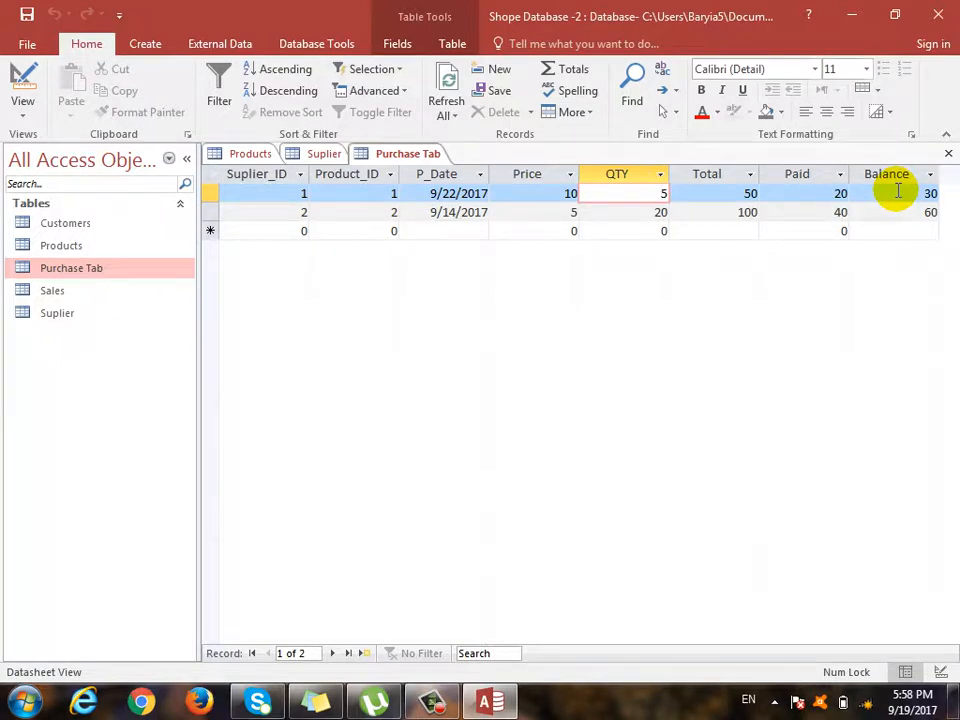
Step: Close the Purchase Tab and Suplier tables, keeping the Products table open
left_click(945, 133)
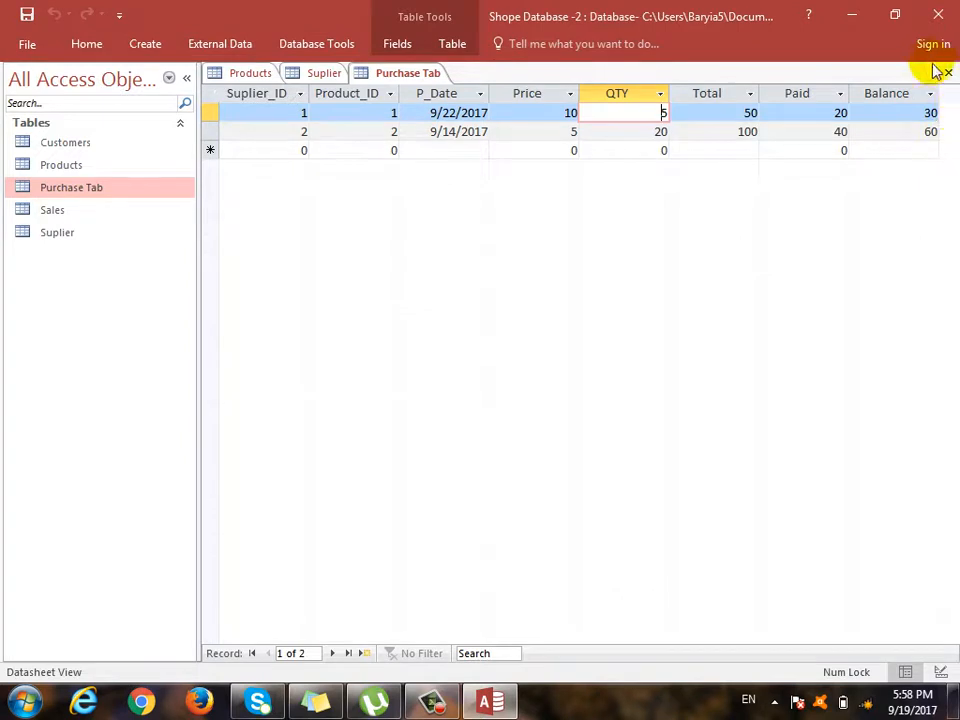
left_click(452, 44)
left_click(945, 93)
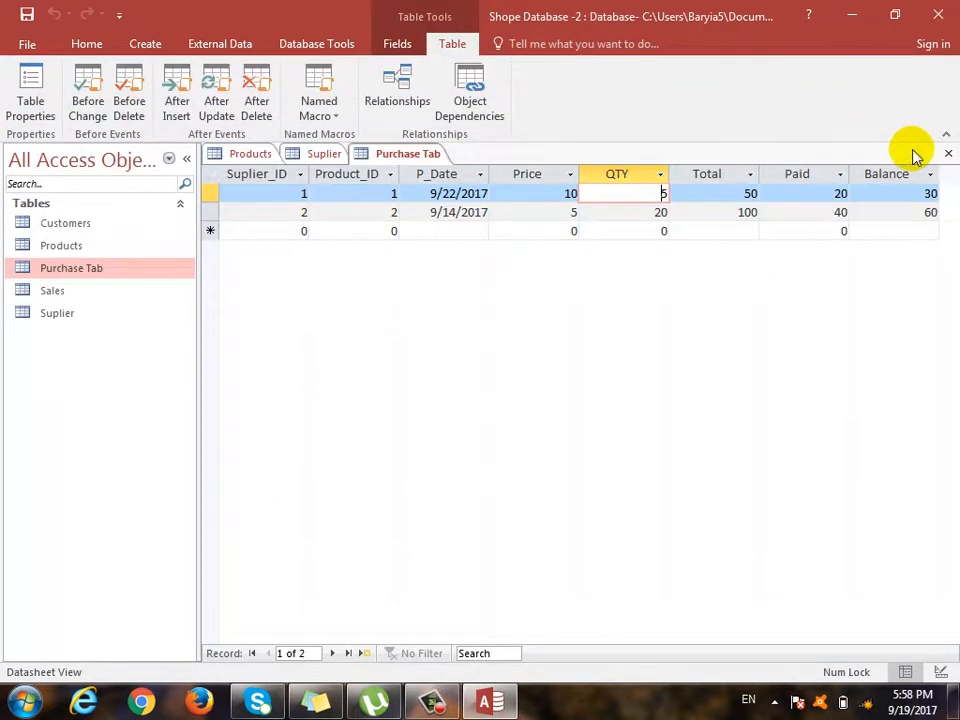
left_click(946, 154)
left_click(948, 155)
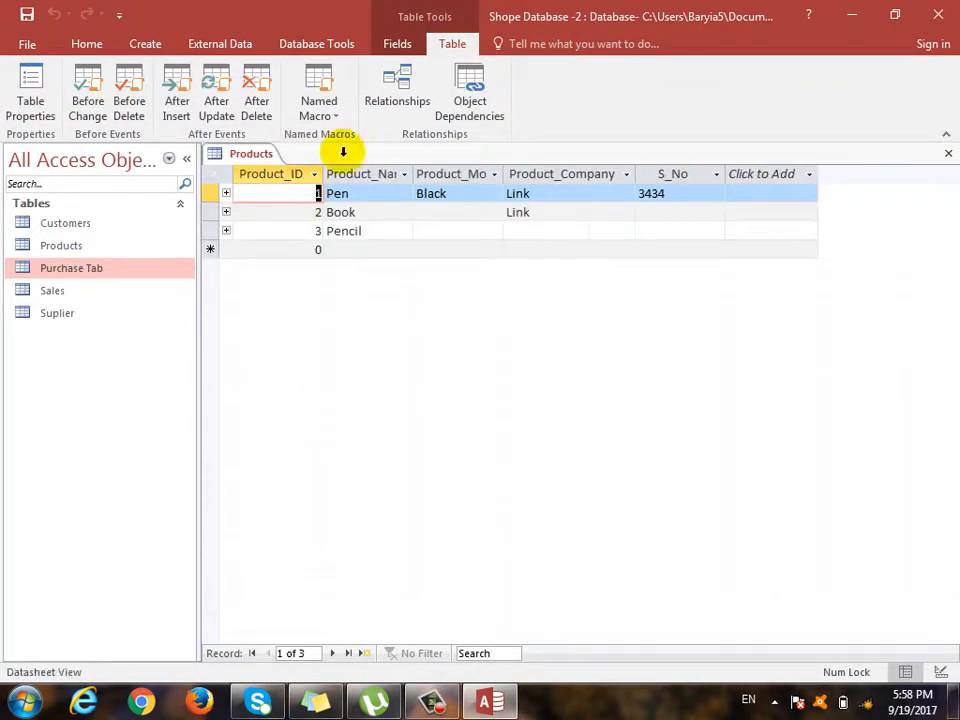
Step: Open the Customers and Sales tables and match the sale's Customer_ID and Product_ID with the Customers and Products tables
left_click(75, 225)
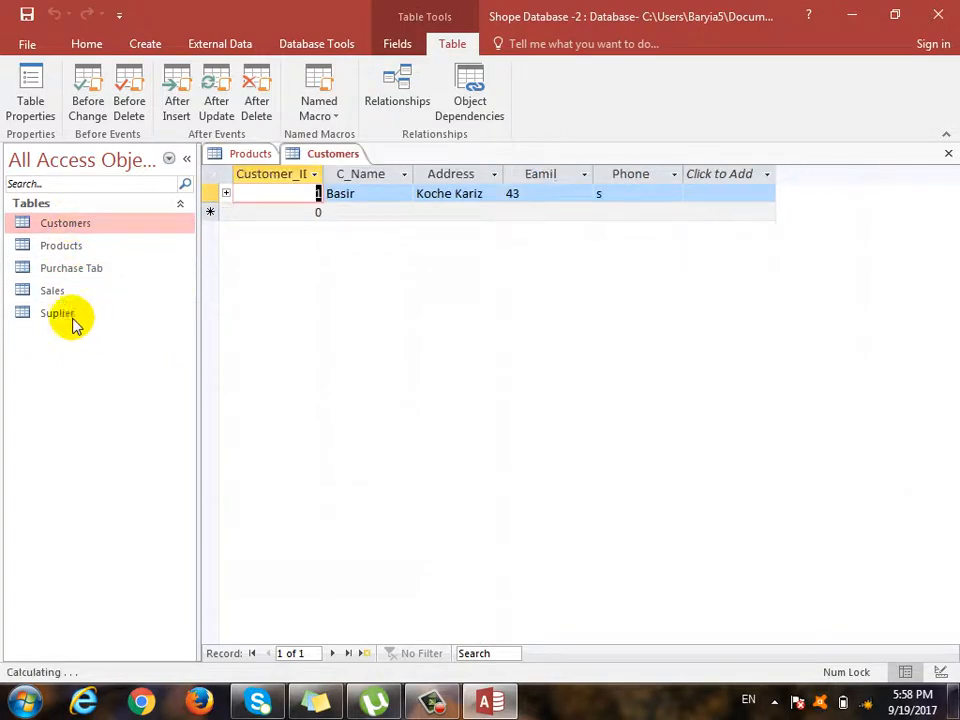
double_click(54, 290)
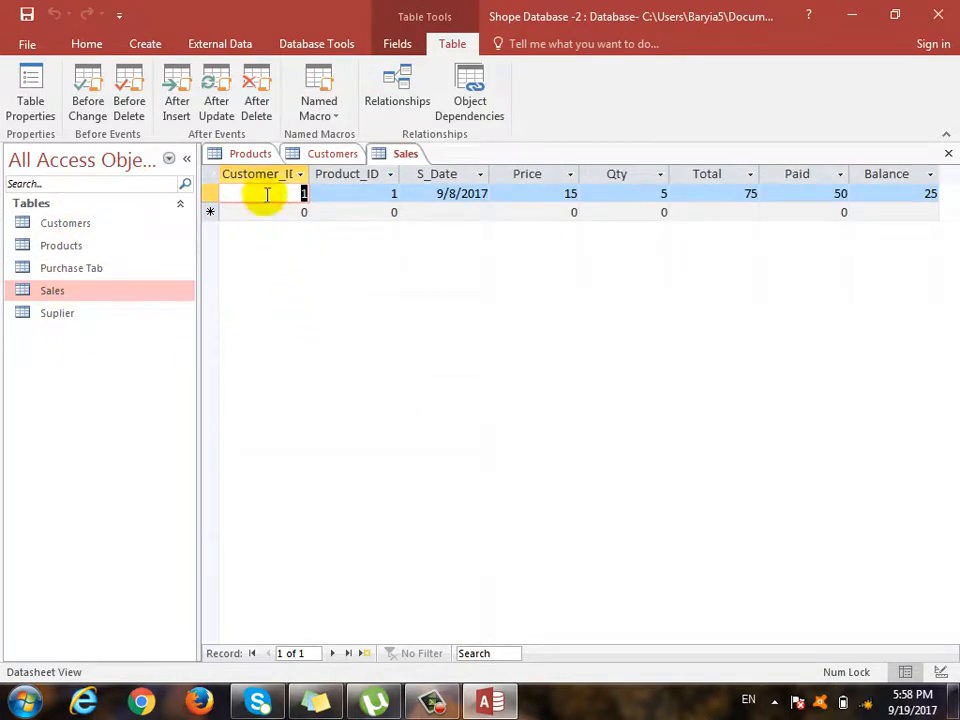
left_click(246, 156)
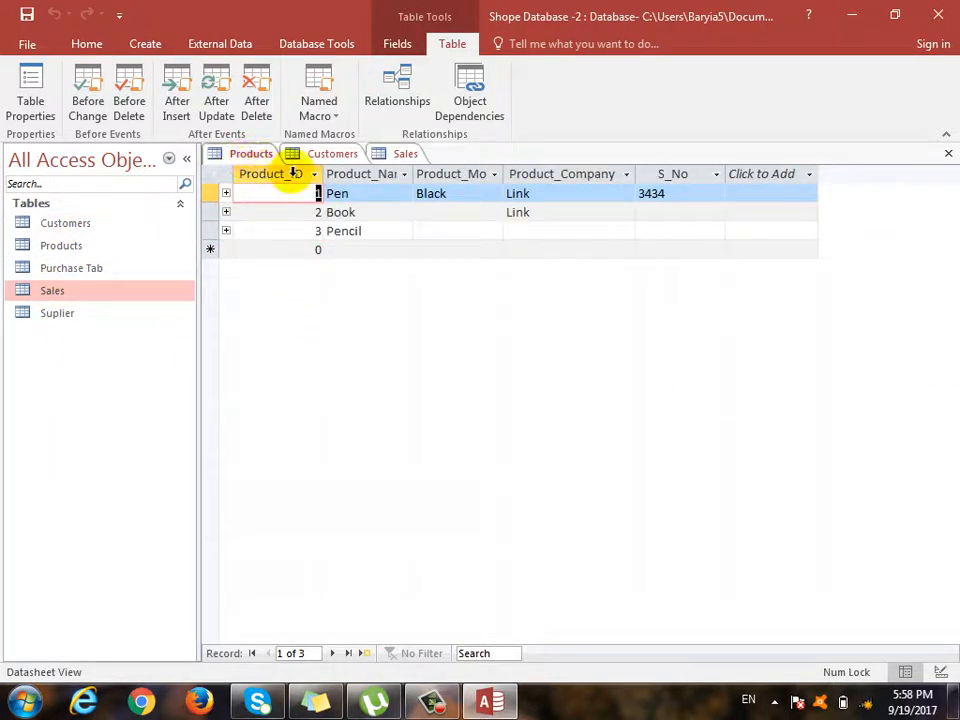
left_click(332, 154)
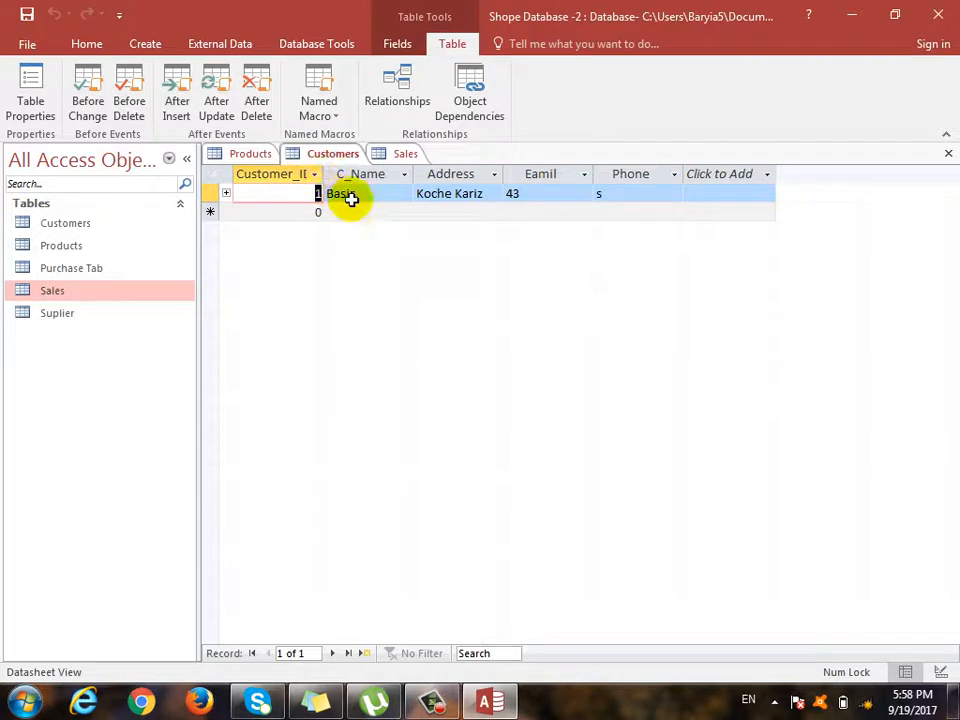
left_click(403, 155)
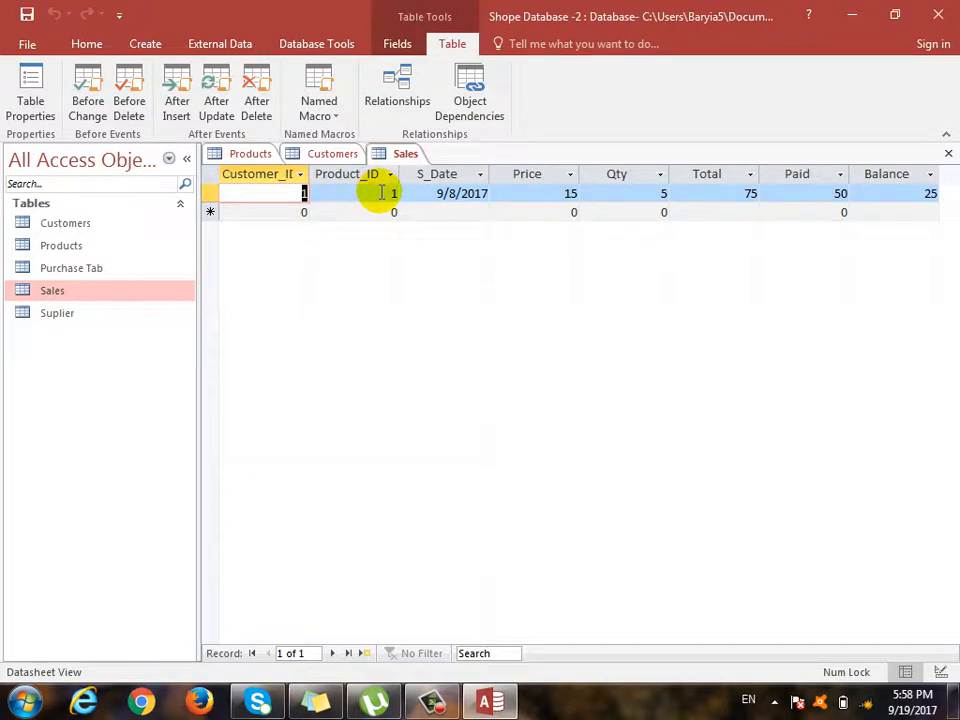
left_click(245, 154)
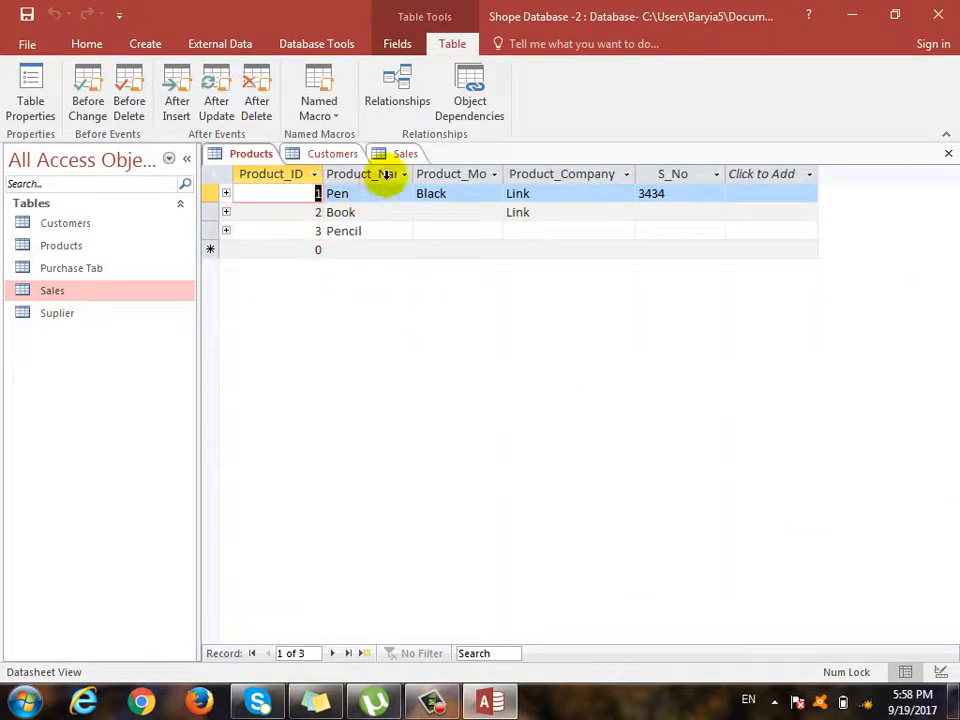
left_click(405, 154)
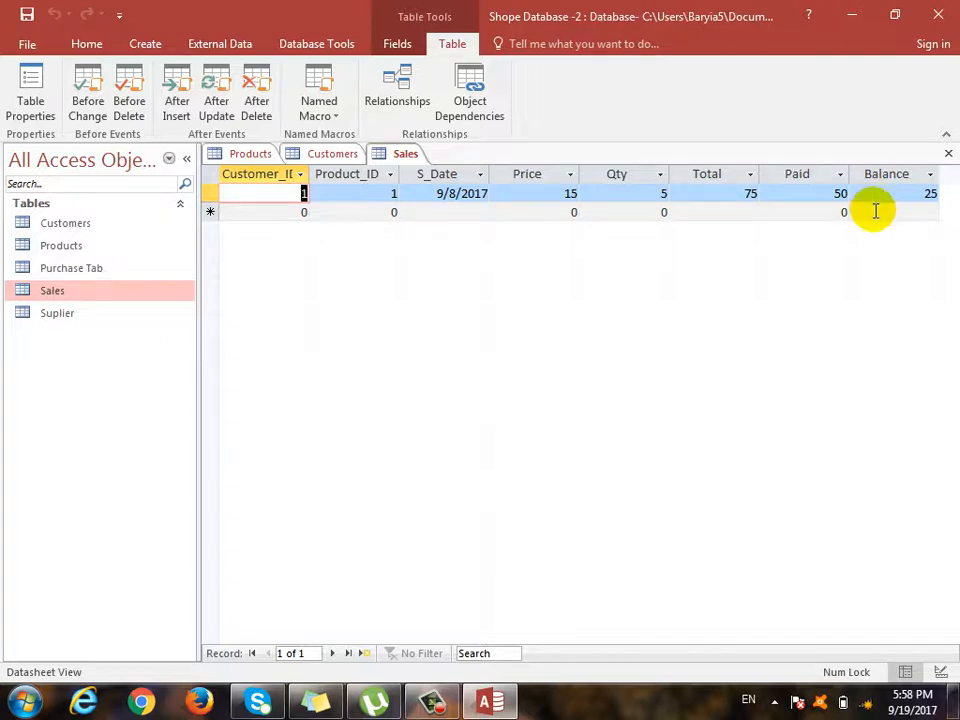
Step: Close the Sales, Products and Customers tables
left_click(945, 157)
left_click(945, 157)
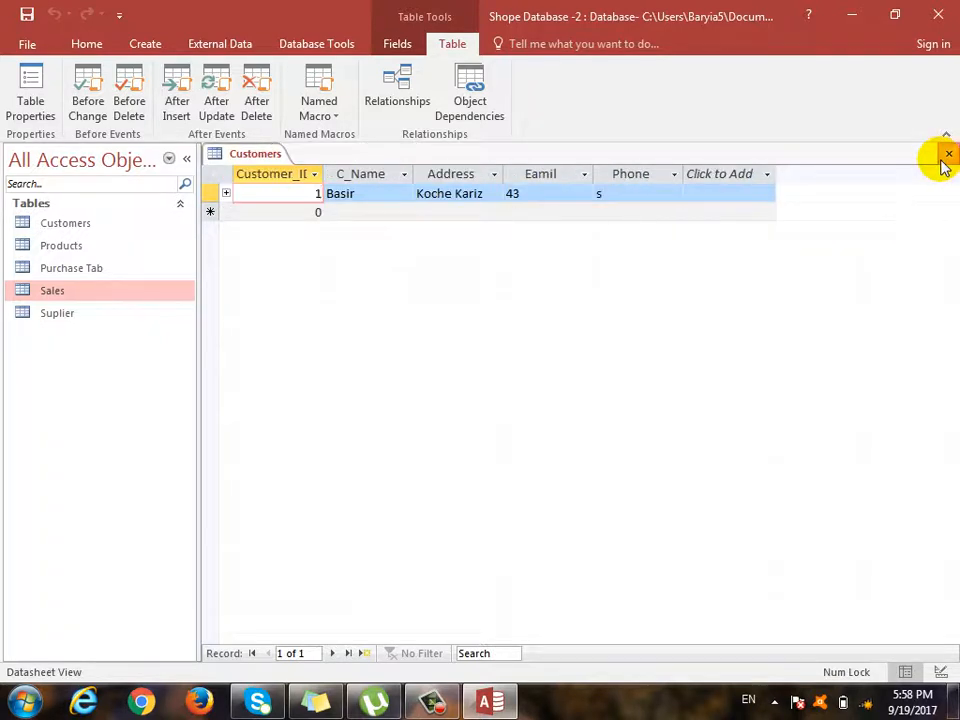
left_click(945, 157)
Step: Examine how the five tables are linked in the Relationships diagram, then close it and dismiss the Windows color scheme prompt
left_click(345, 45)
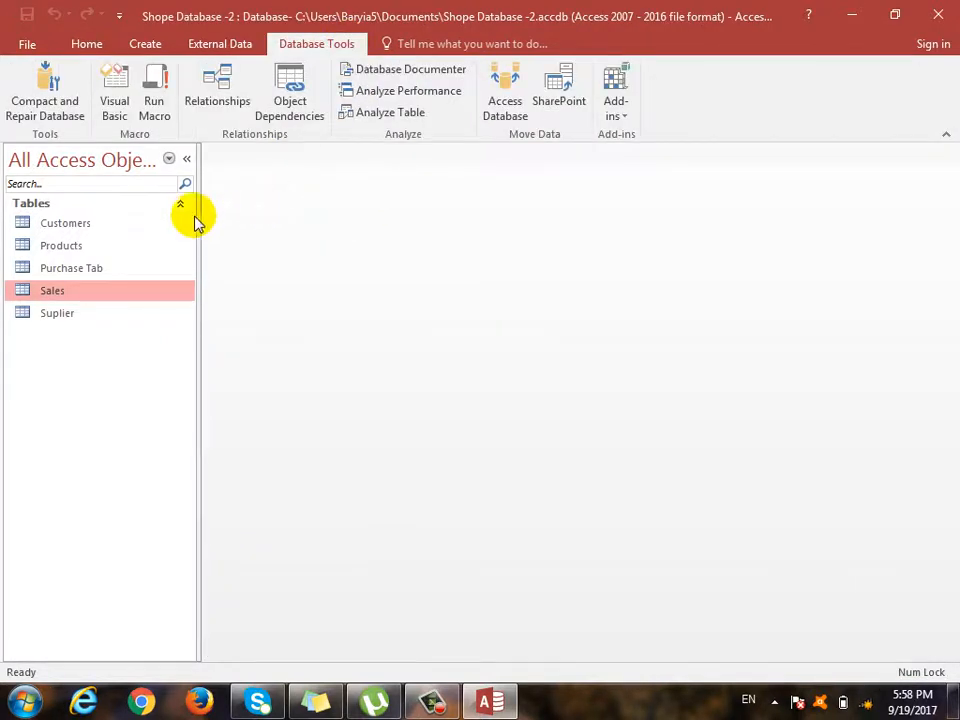
left_click(221, 102)
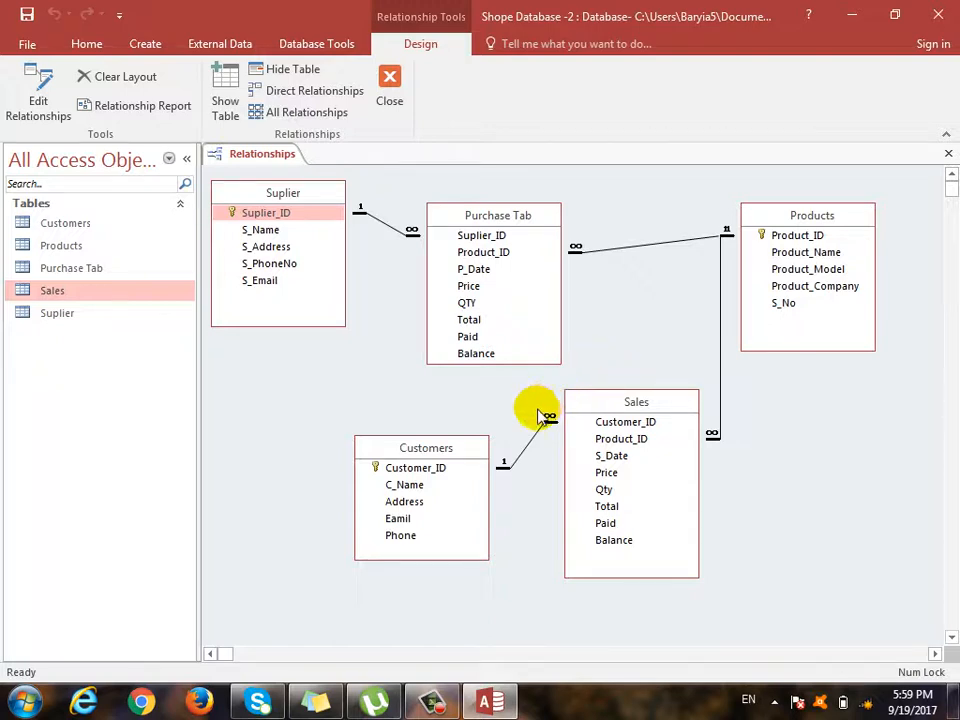
left_click(948, 154)
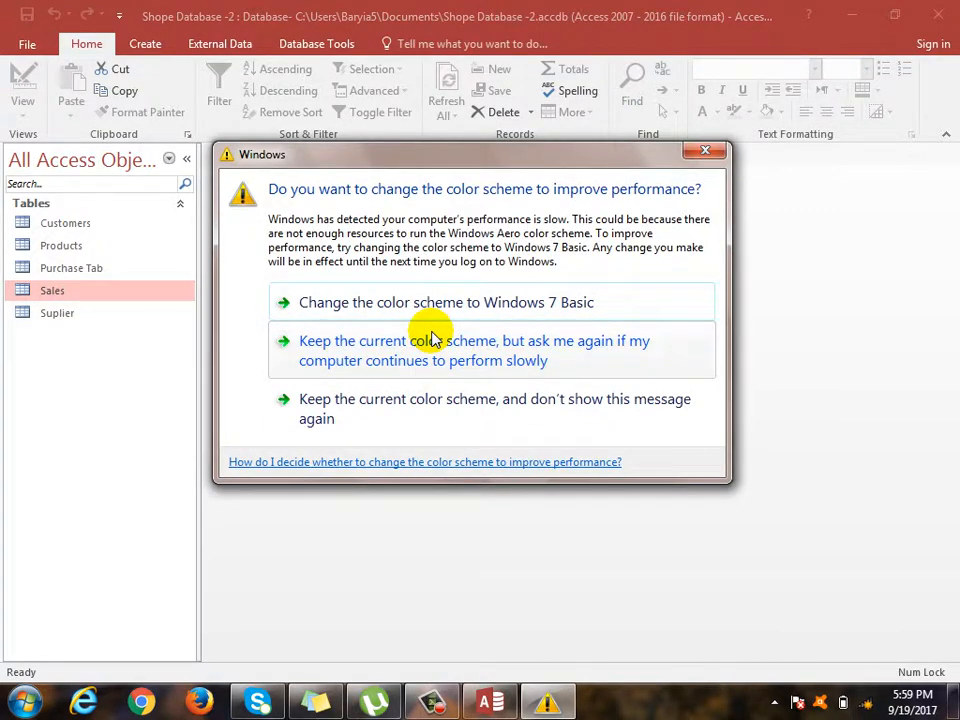
left_click(705, 151)
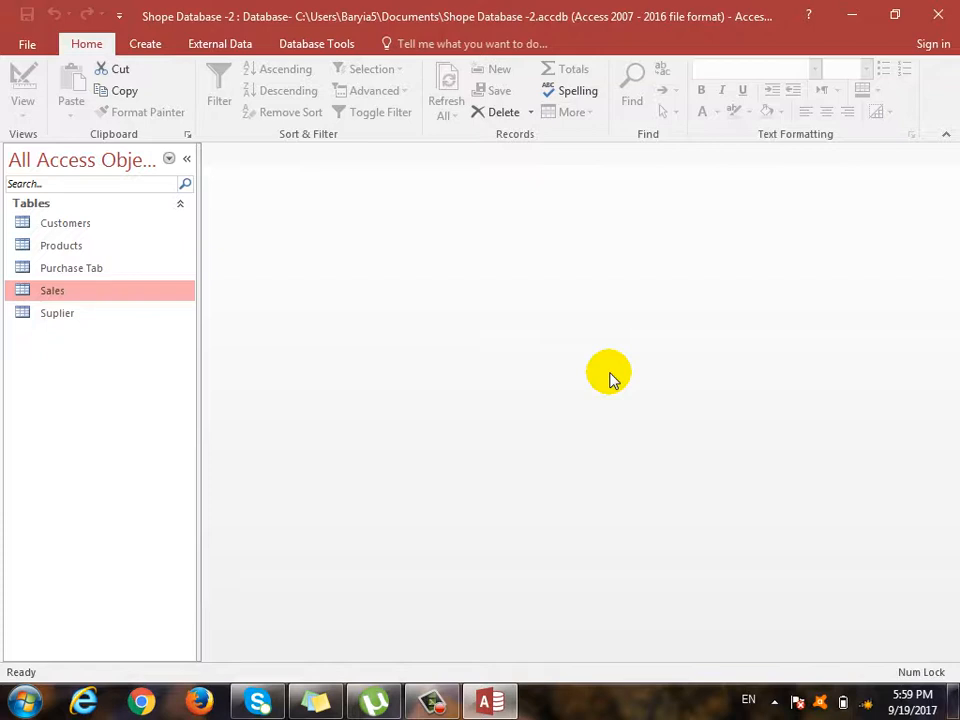
left_click(52, 247)
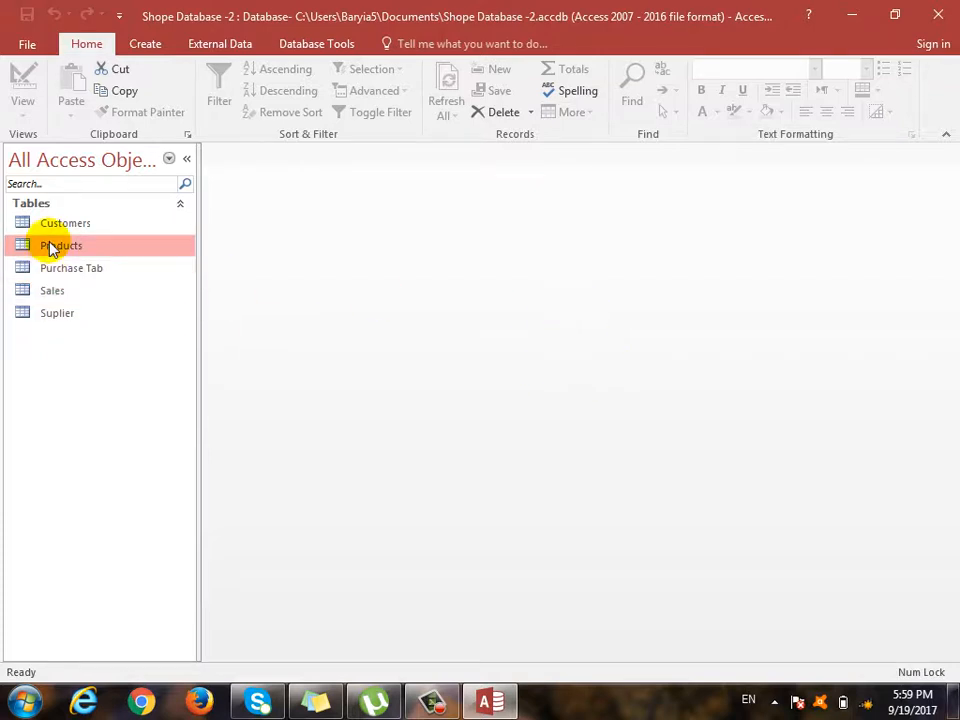
double_click(52, 247)
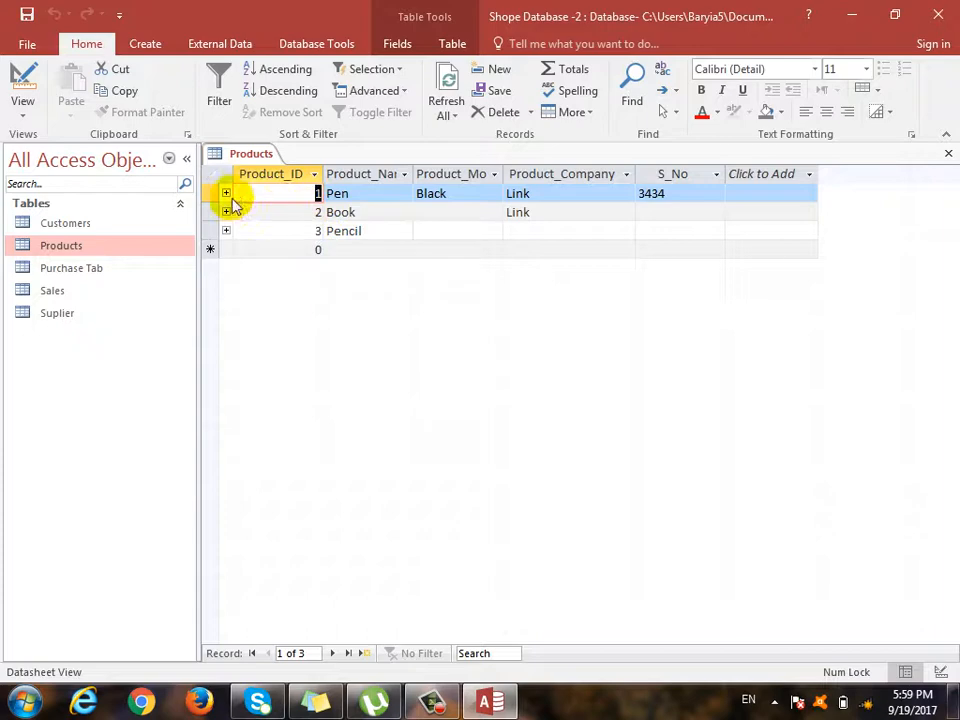
left_click(226, 195)
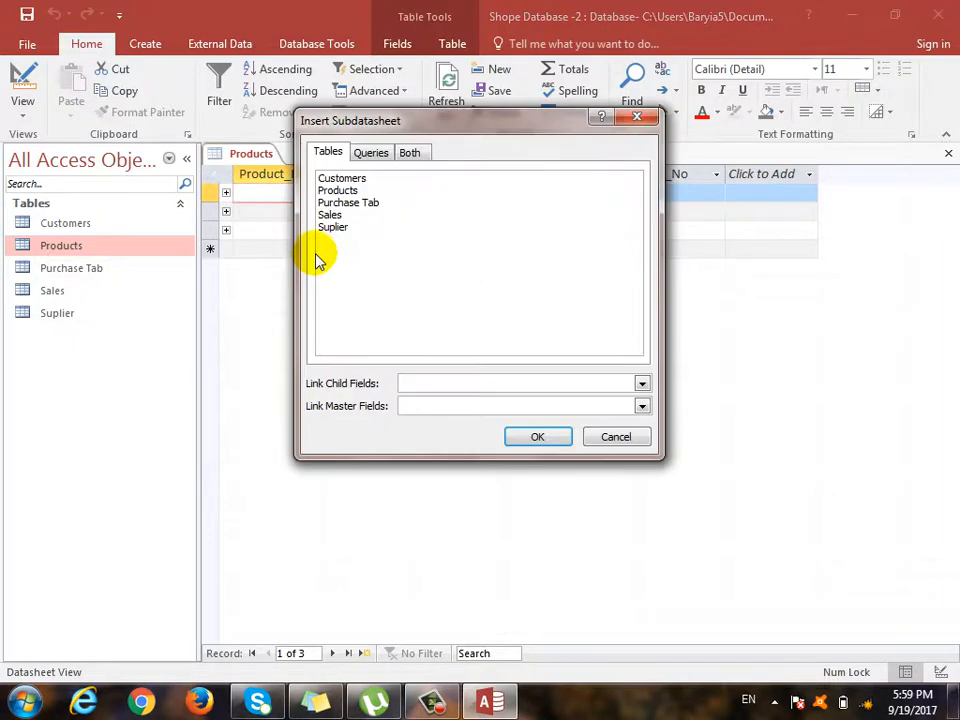
left_click(638, 445)
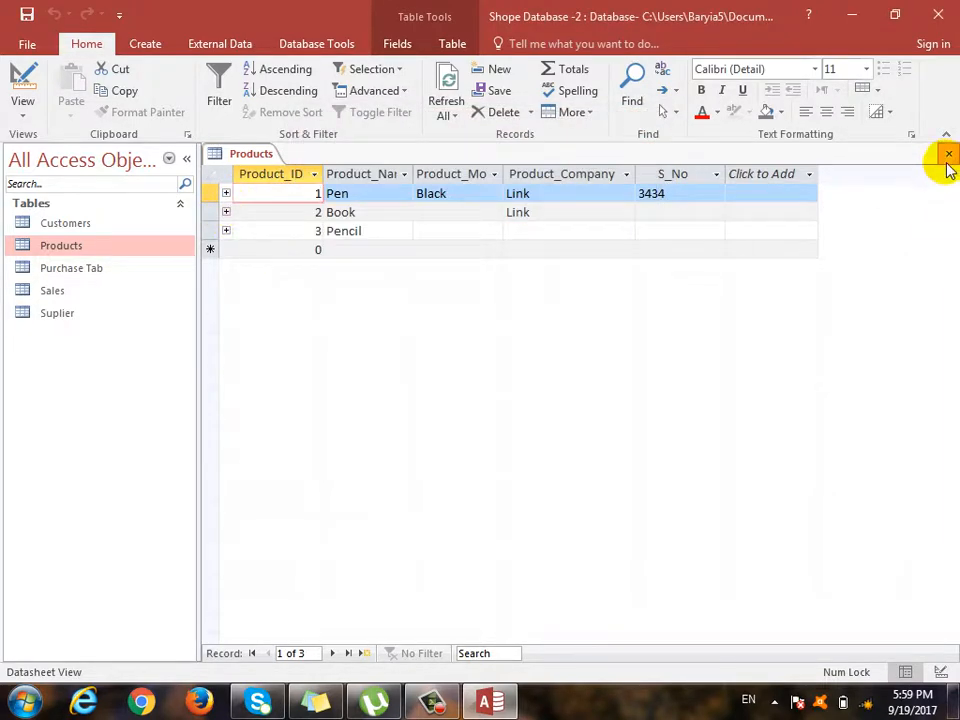
left_click(948, 155)
Step: Open the Suplier table and expand the first supplier's related purchase records
double_click(66, 311)
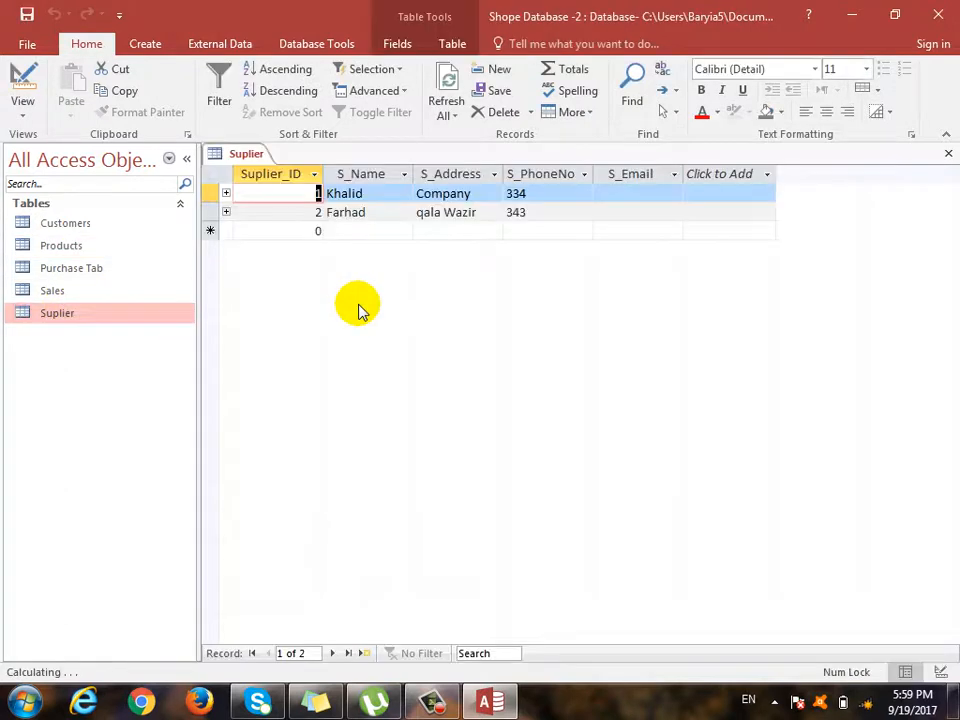
left_click(226, 193)
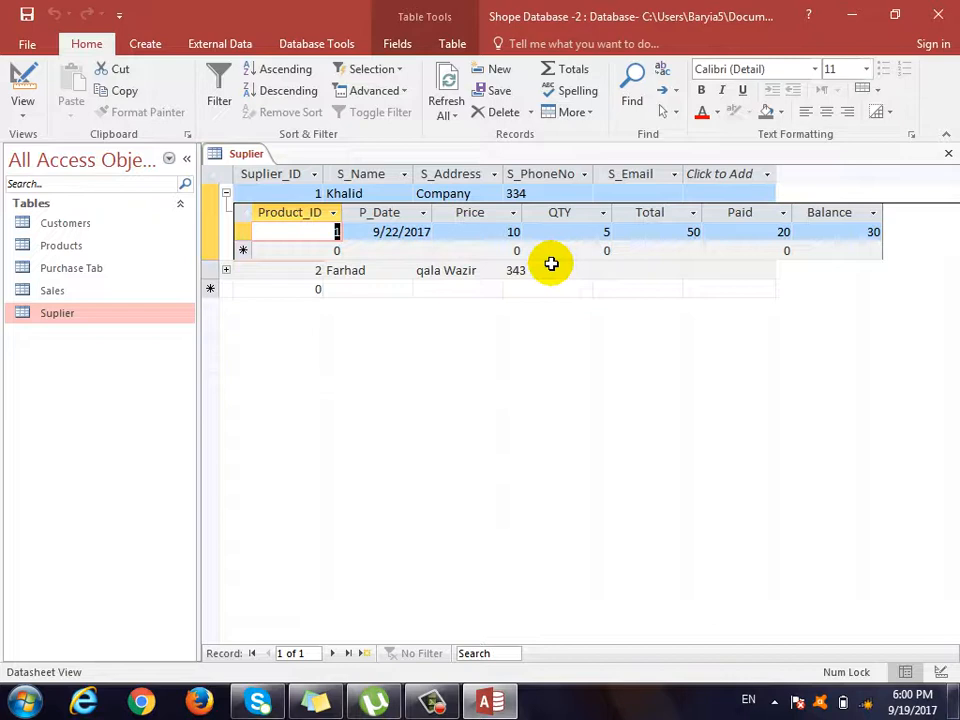
Step: Close the Suplier table and start a new form with the Form Wizard, adding all fields of the Suplier table
left_click(946, 153)
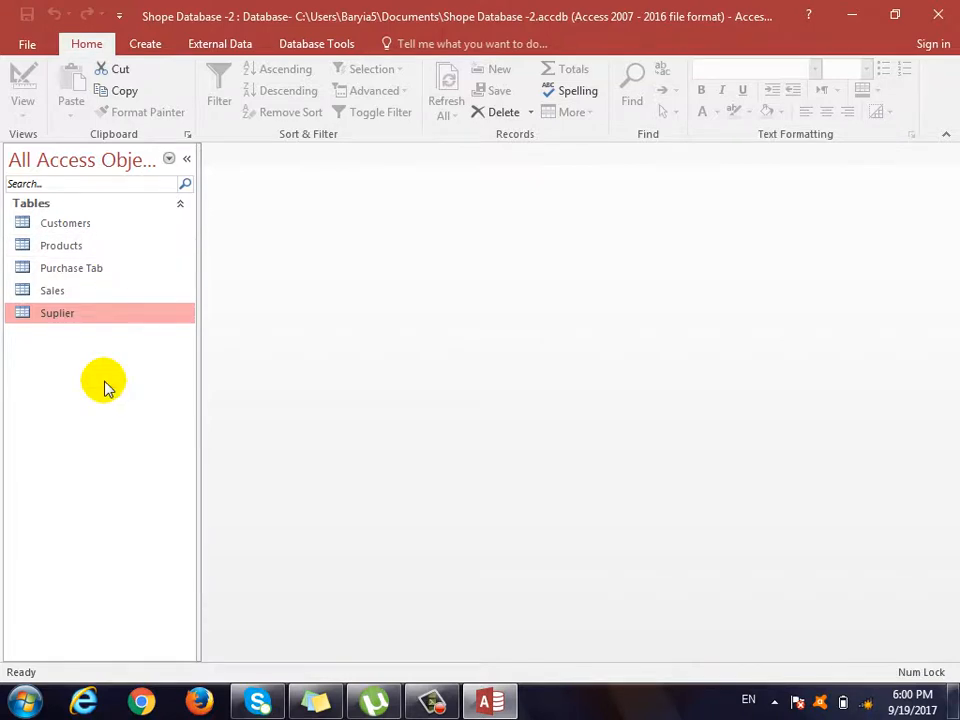
left_click(146, 45)
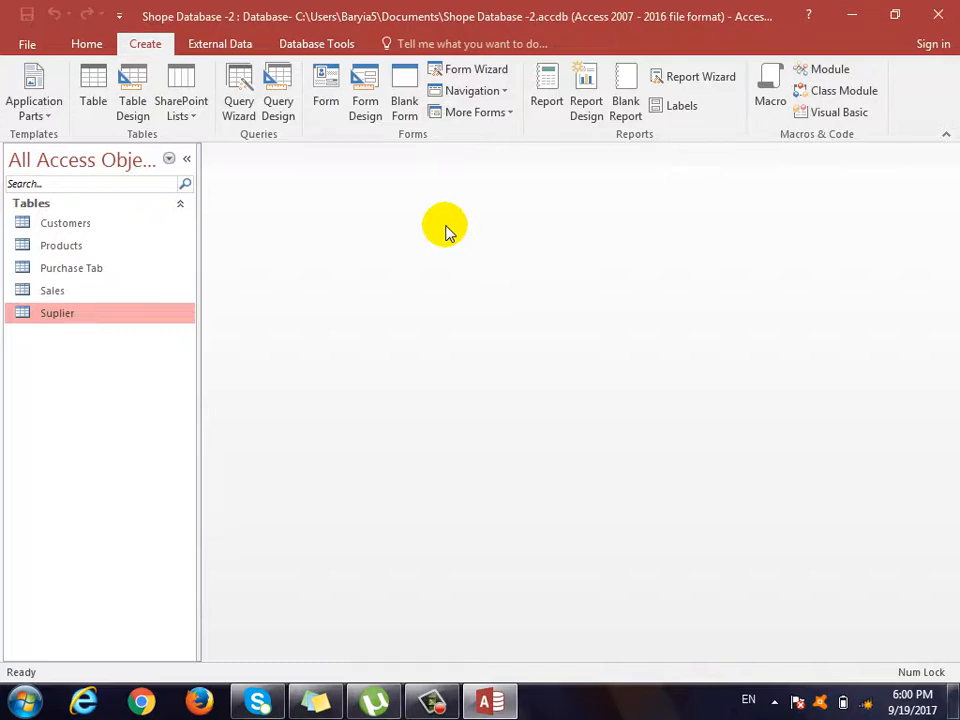
left_click(484, 68)
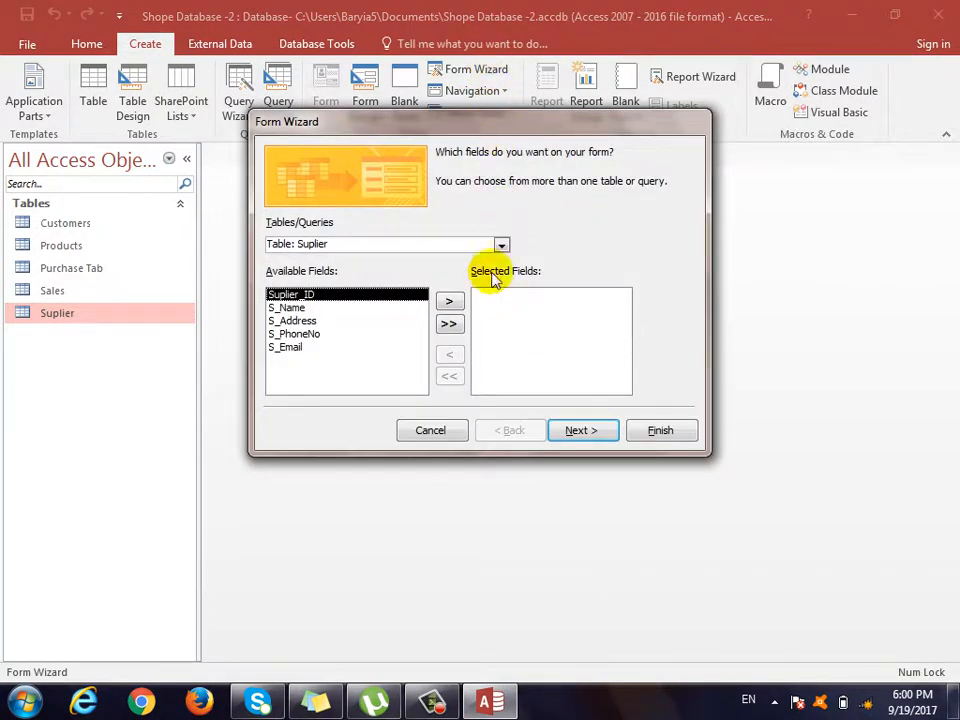
left_click_drag(513, 132, 517, 167)
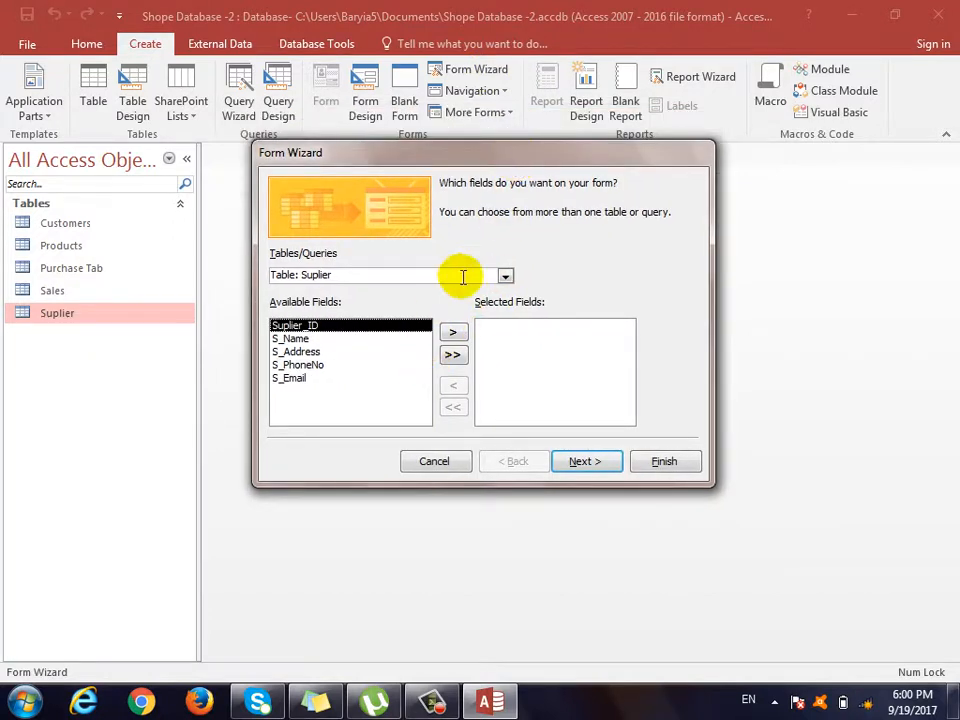
left_click(504, 275)
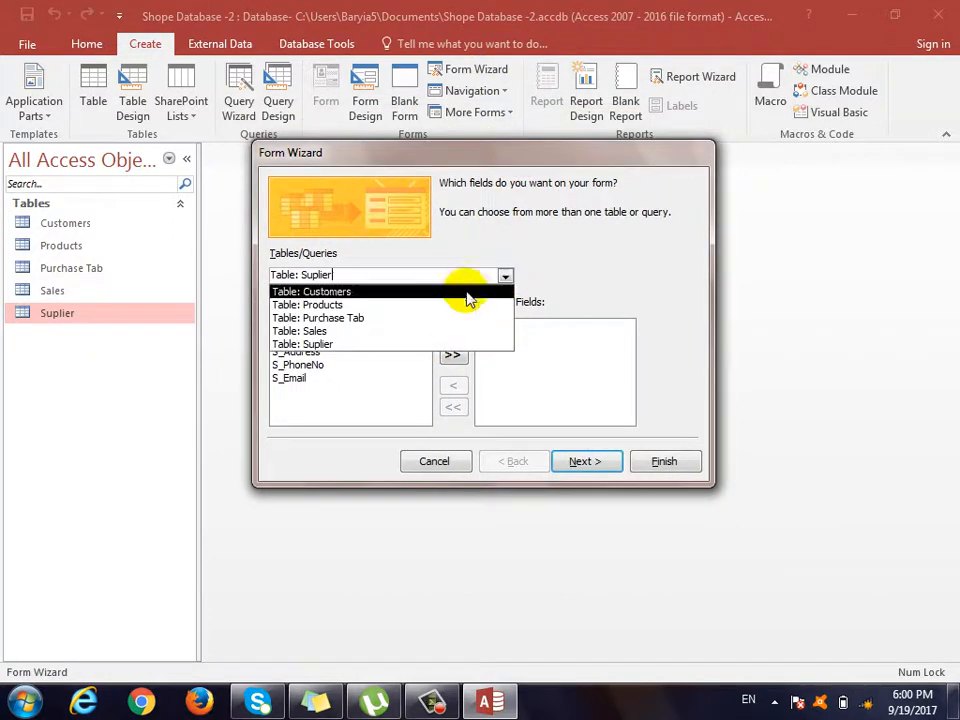
left_click(422, 343)
left_click(453, 354)
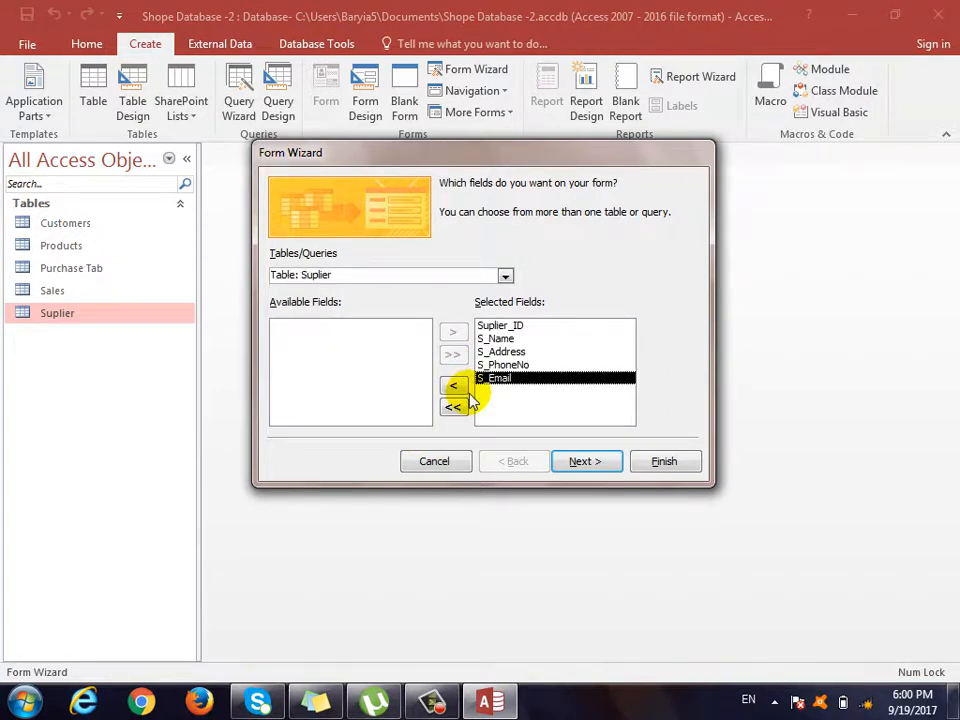
Step: Add all fields of the Products table to the form and continue to the data view options
left_click(504, 275)
left_click(446, 305)
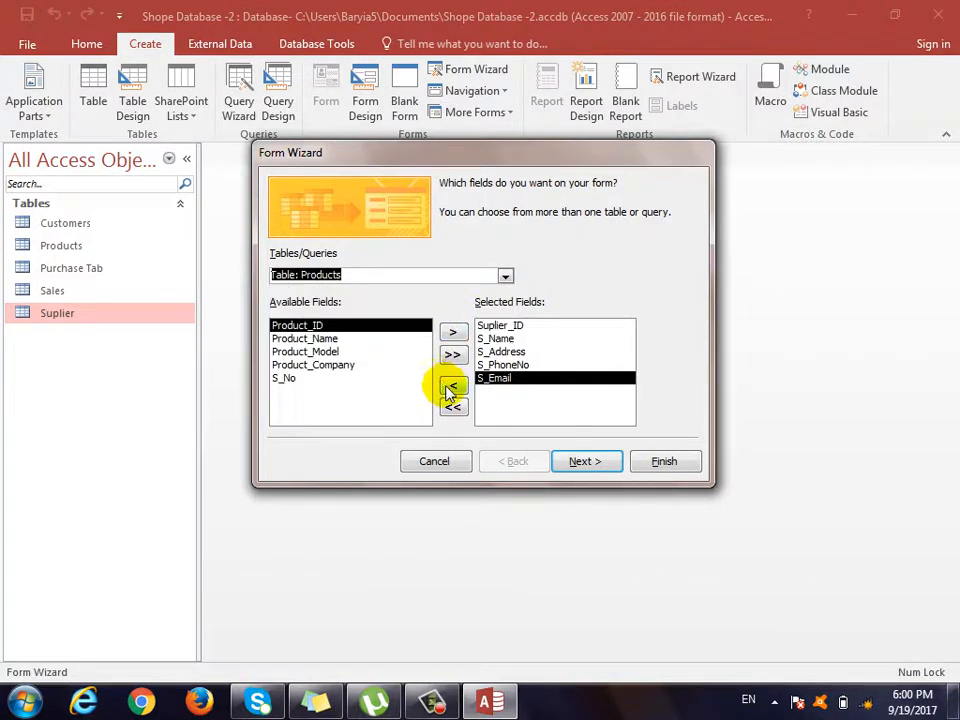
left_click(453, 354)
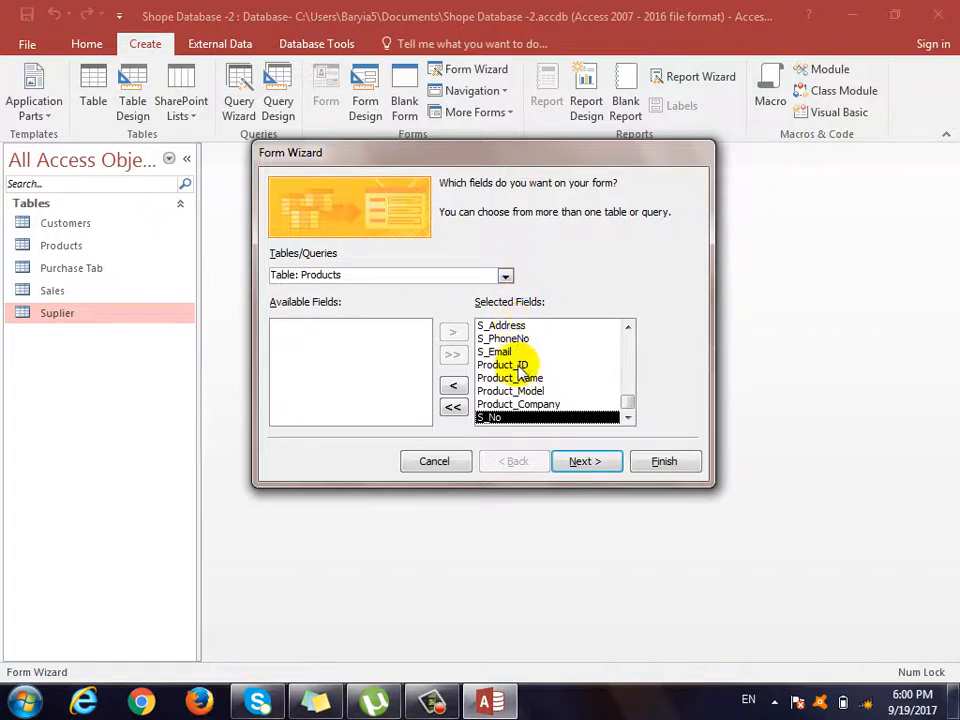
scroll(514, 368, "up", 1)
scroll(536, 364, "down", 1)
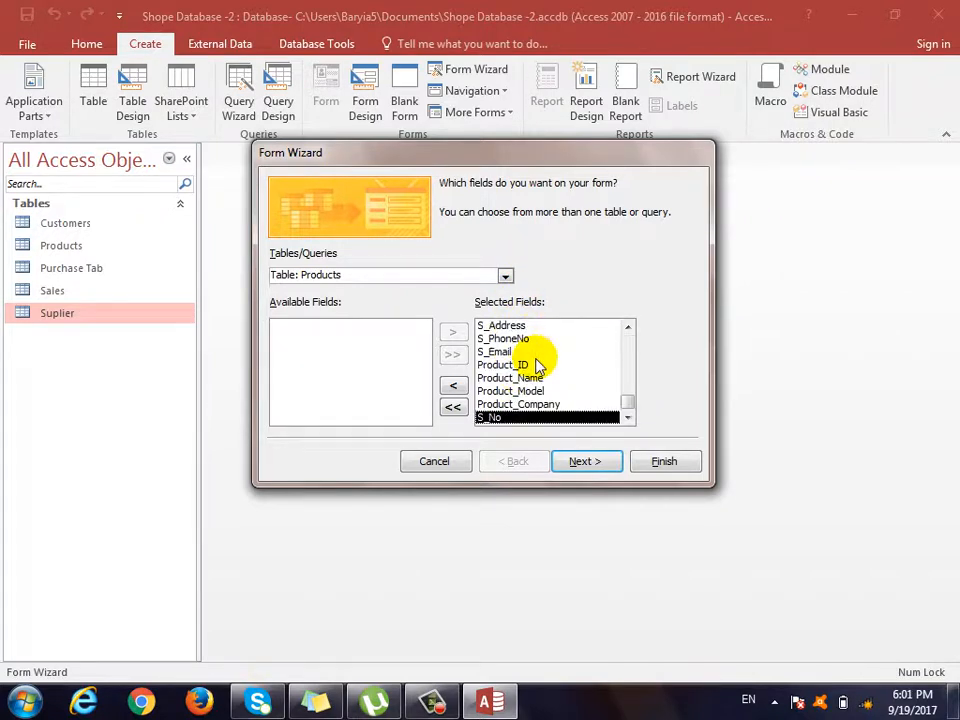
left_click(584, 461)
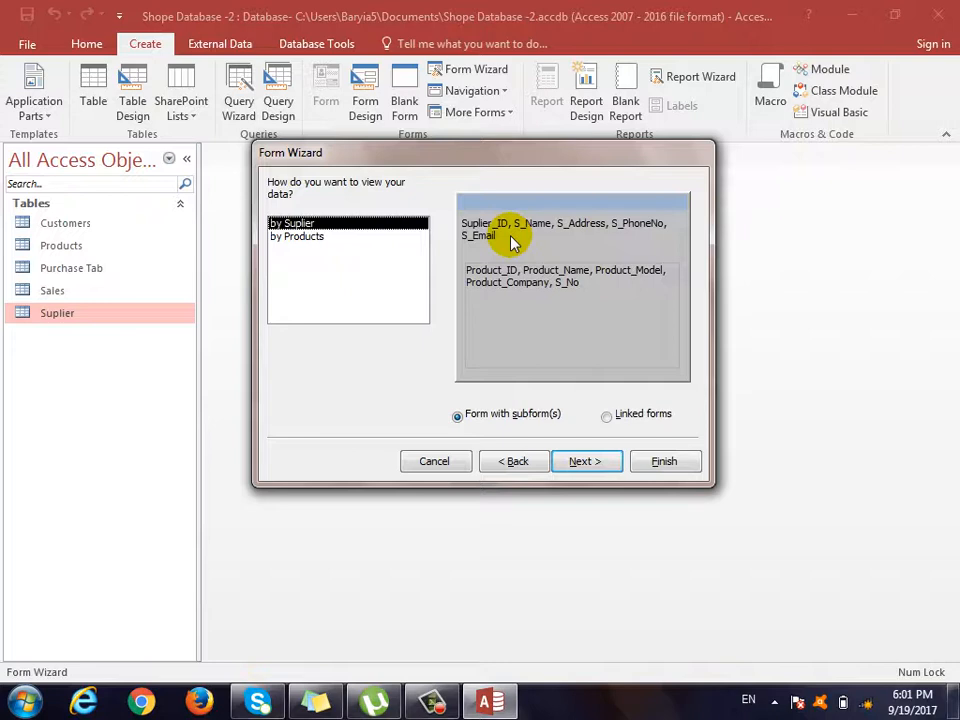
Step: Compare the by Products and by Suplier layouts, then view the form's data by Suplier with subforms
left_click(318, 238)
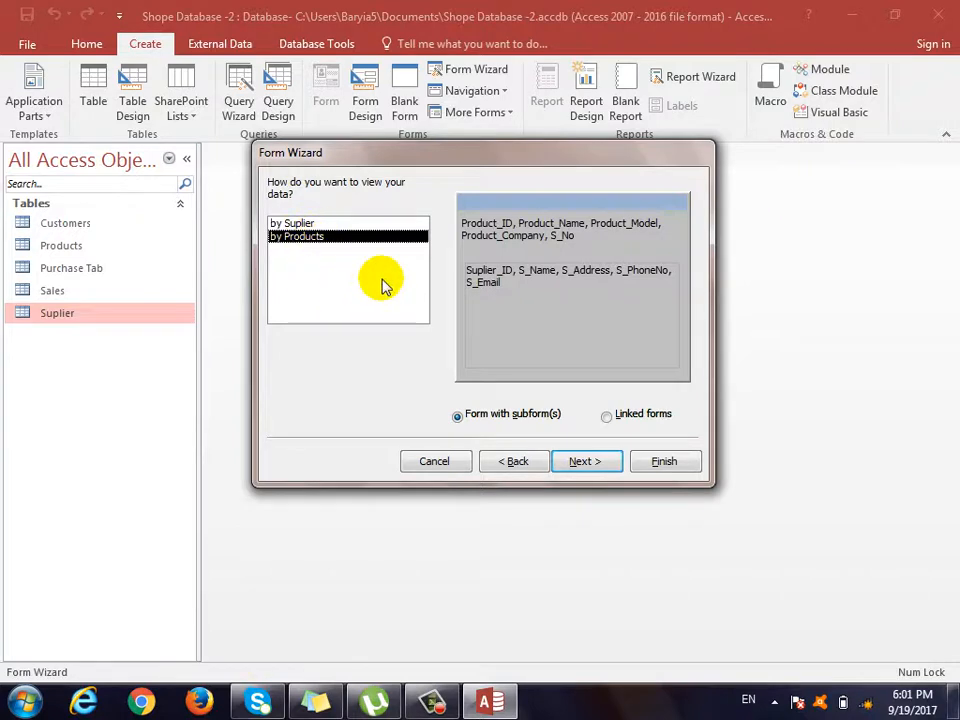
left_click(302, 222)
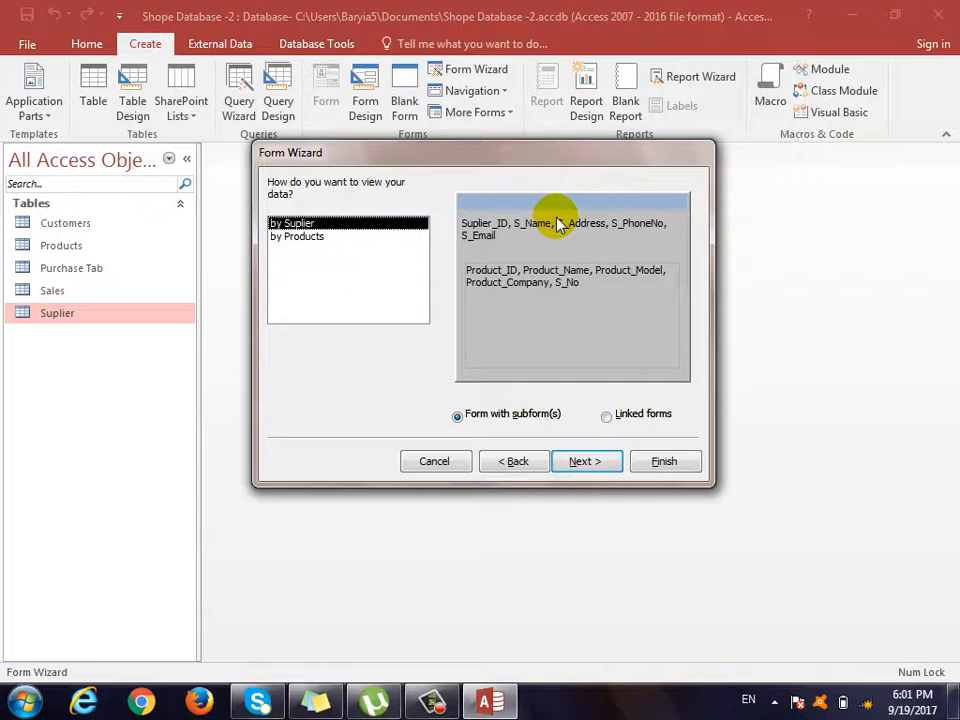
left_click(320, 242)
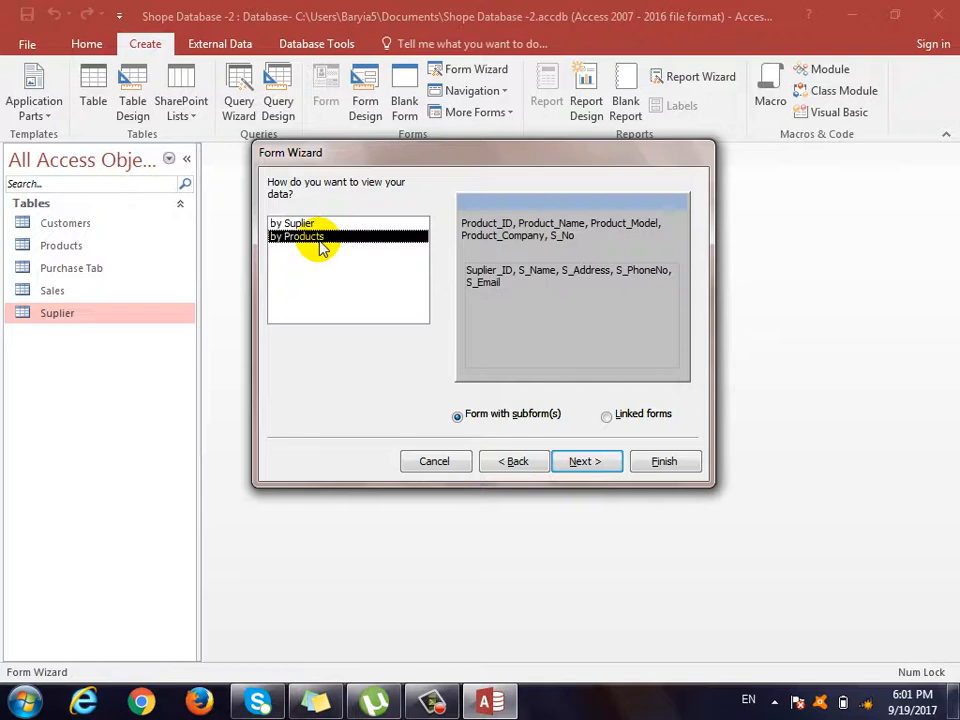
left_click(296, 224)
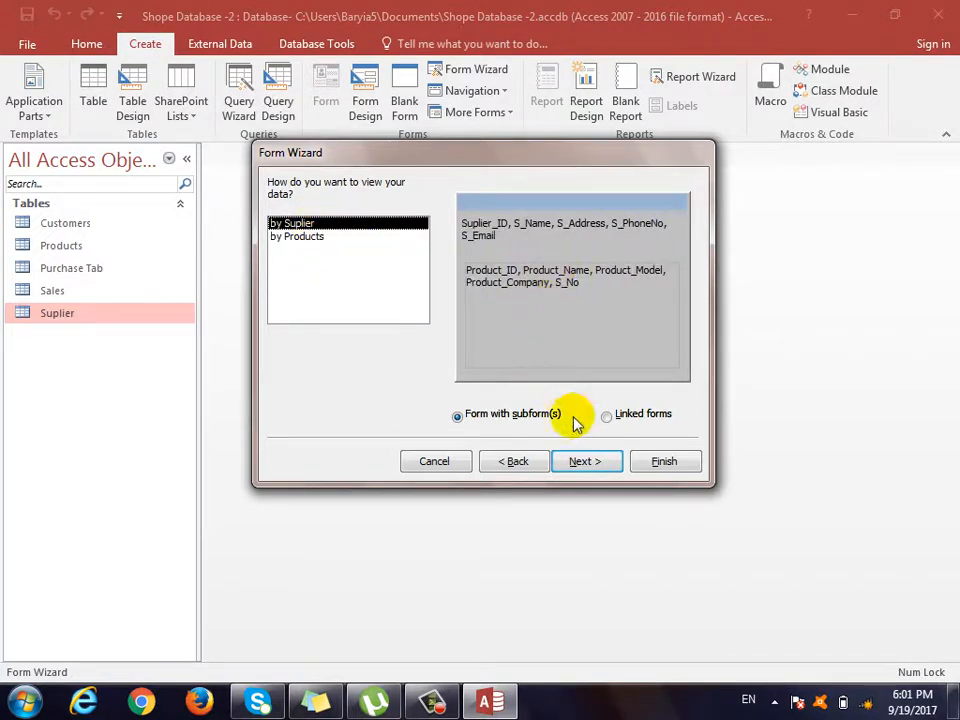
left_click(609, 463)
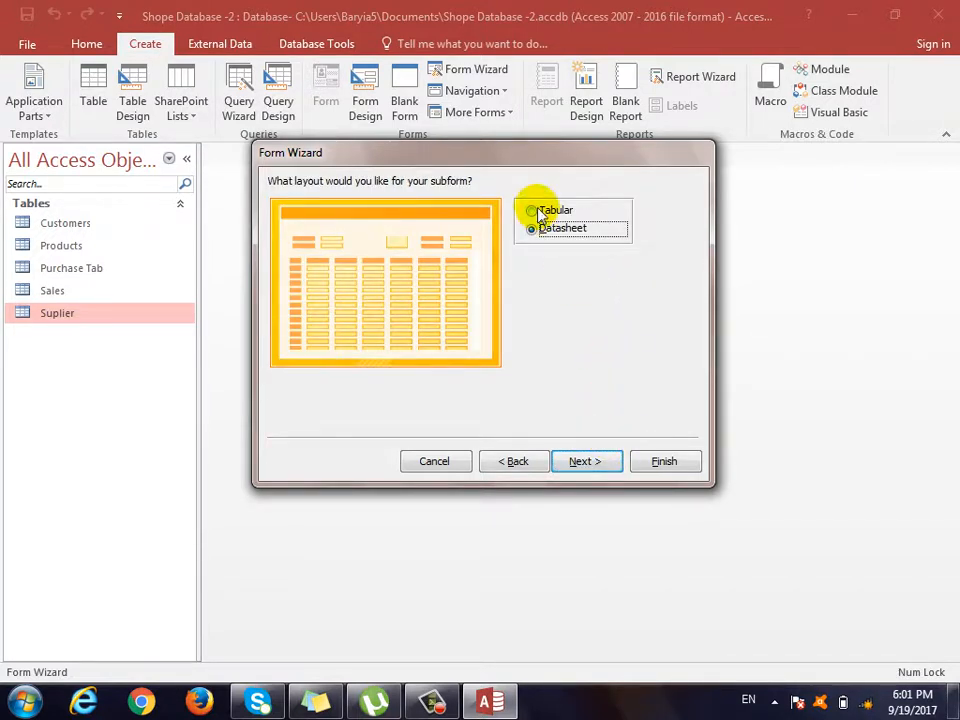
Step: Keep the Datasheet subform layout, dismiss the Windows color scheme prompt and create the forms titled Suplier and Products Subform
left_click(588, 462)
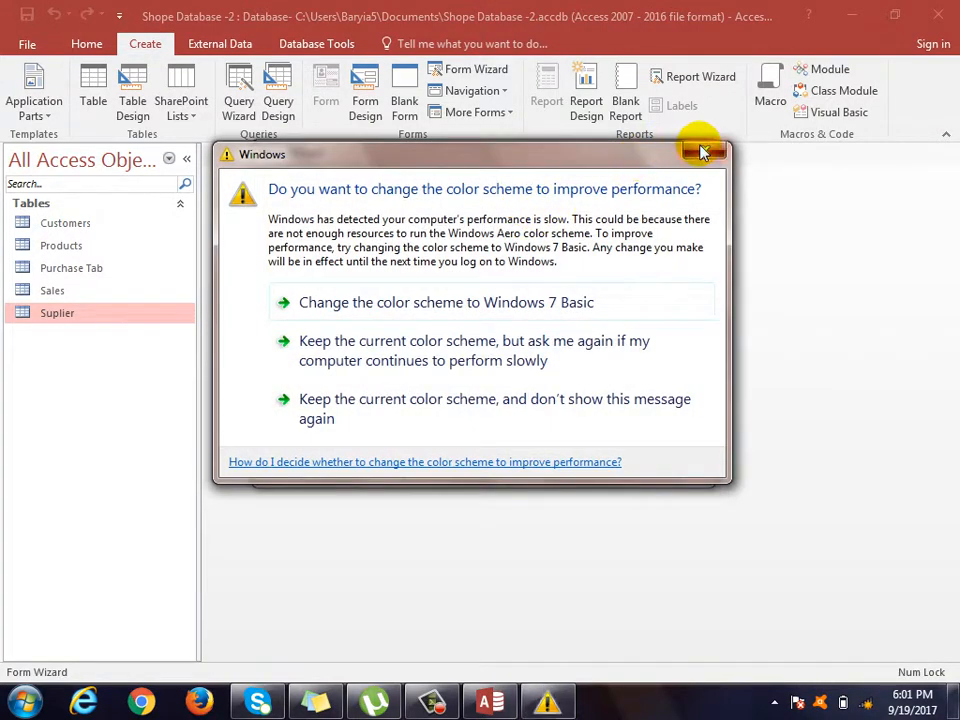
left_click(703, 152)
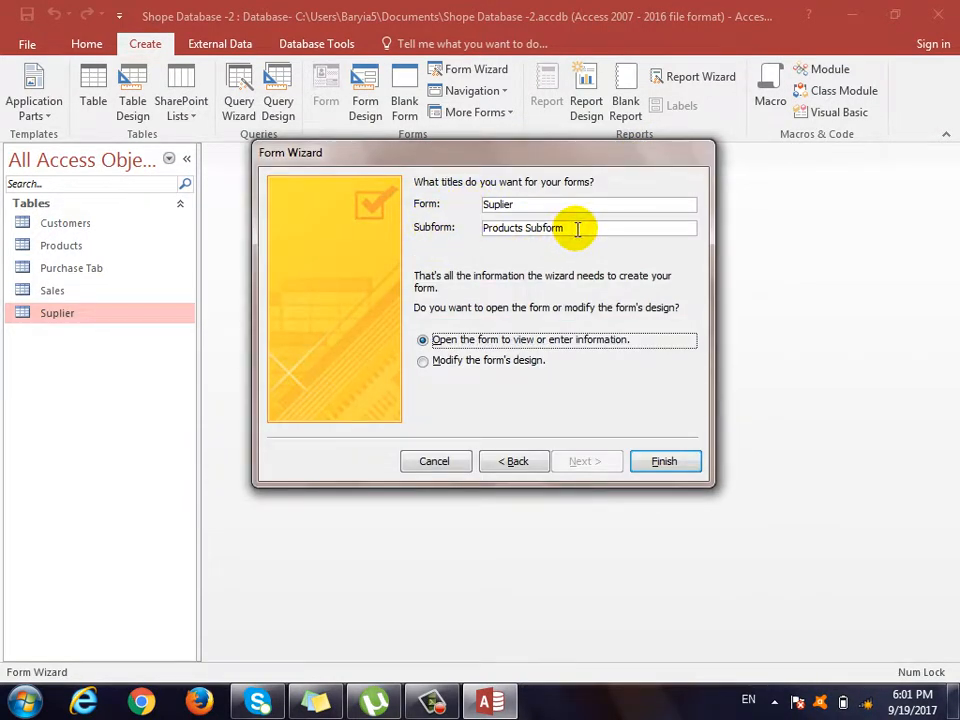
left_click(664, 461)
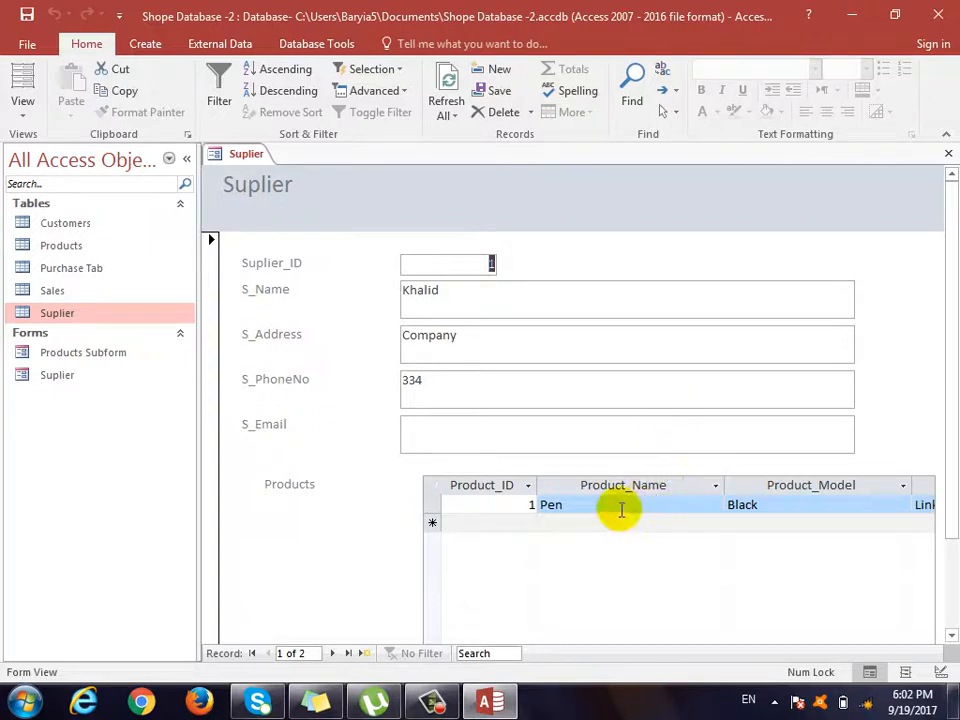
Step: Browse to the second supplier's record, enter Suplier_ID 10 in a new record and close the Suplier form
left_click(333, 653)
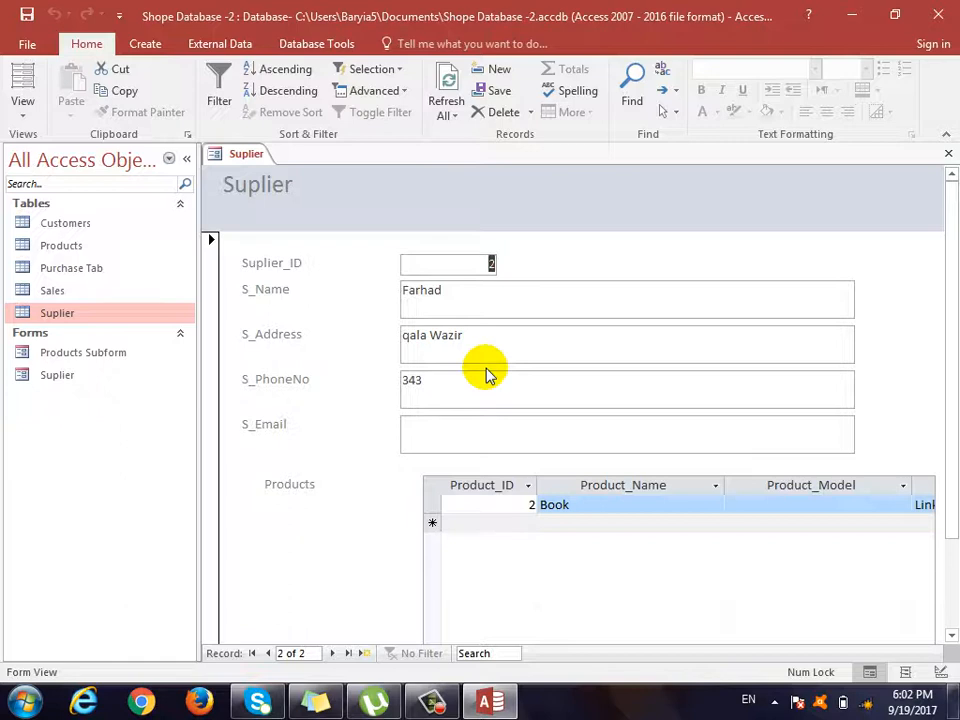
left_click(362, 653)
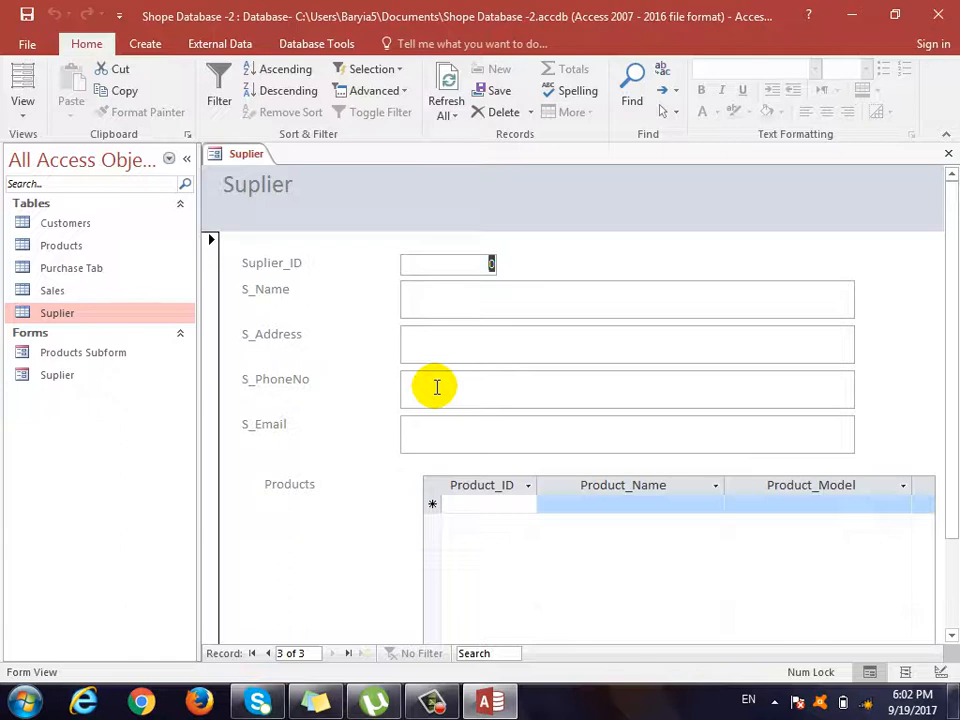
type("10")
left_click(468, 294)
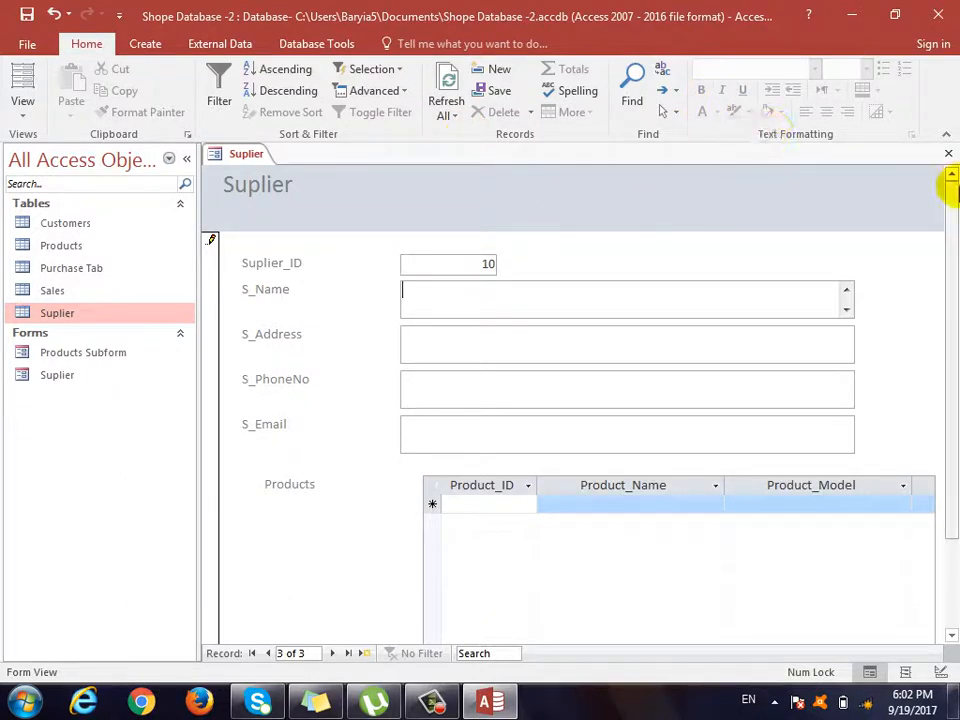
left_click(948, 155)
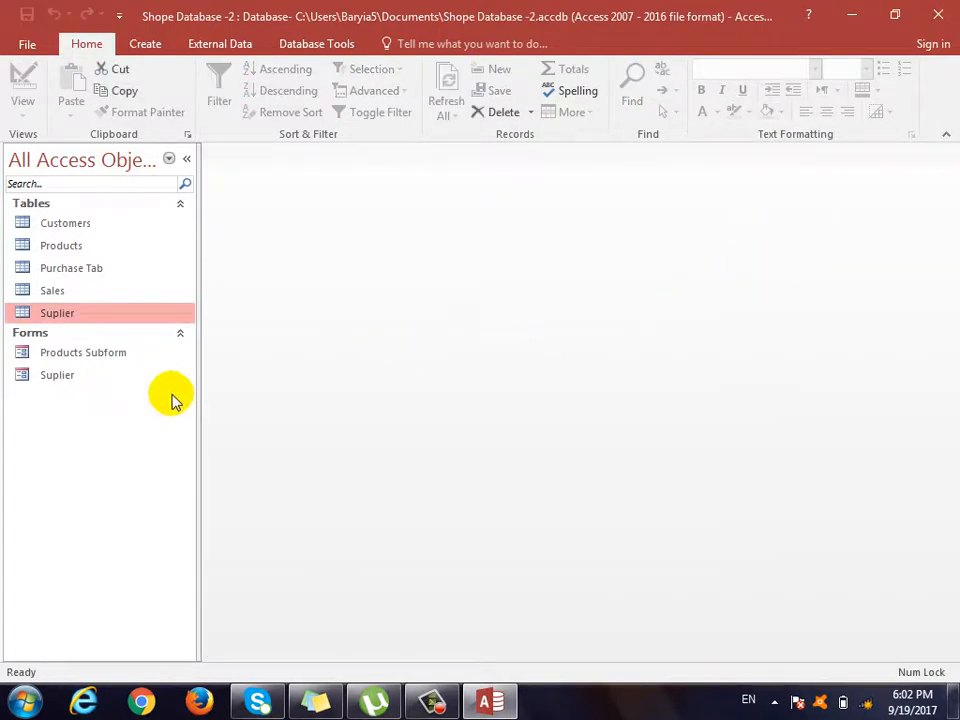
Step: Permanently delete the Suplier form and the Products Subform form
right_click(51, 376)
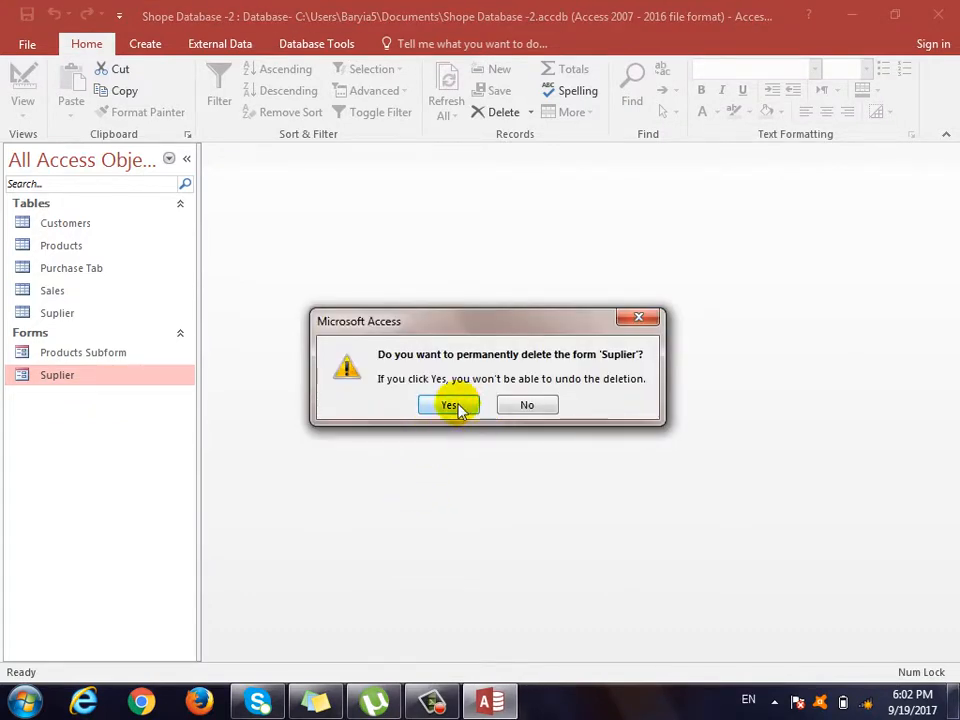
left_click(452, 405)
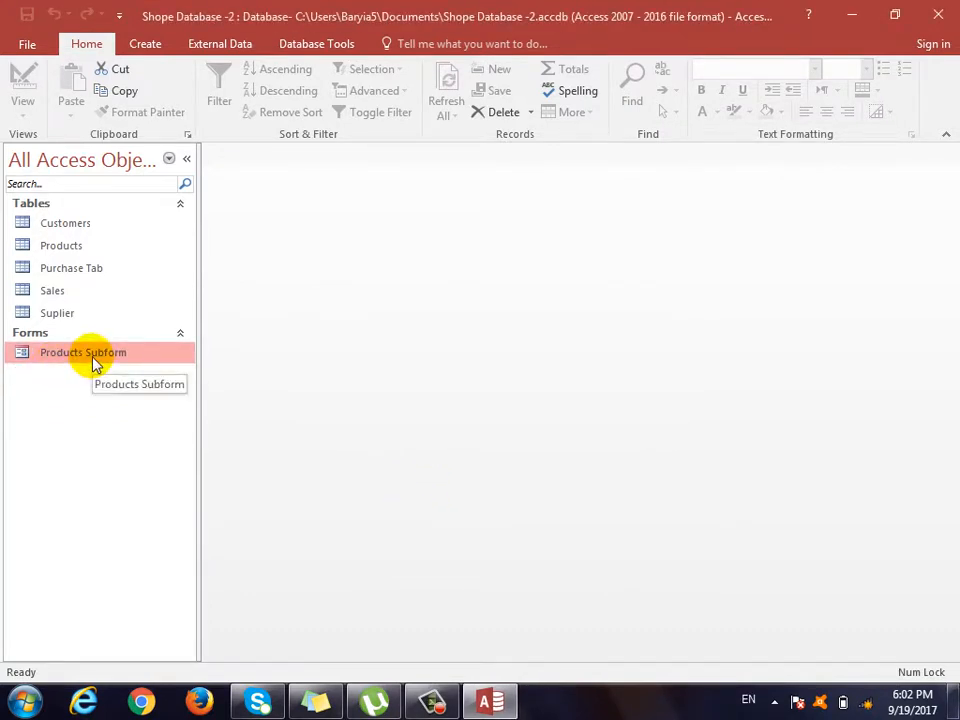
key("Delete")
key("Return")
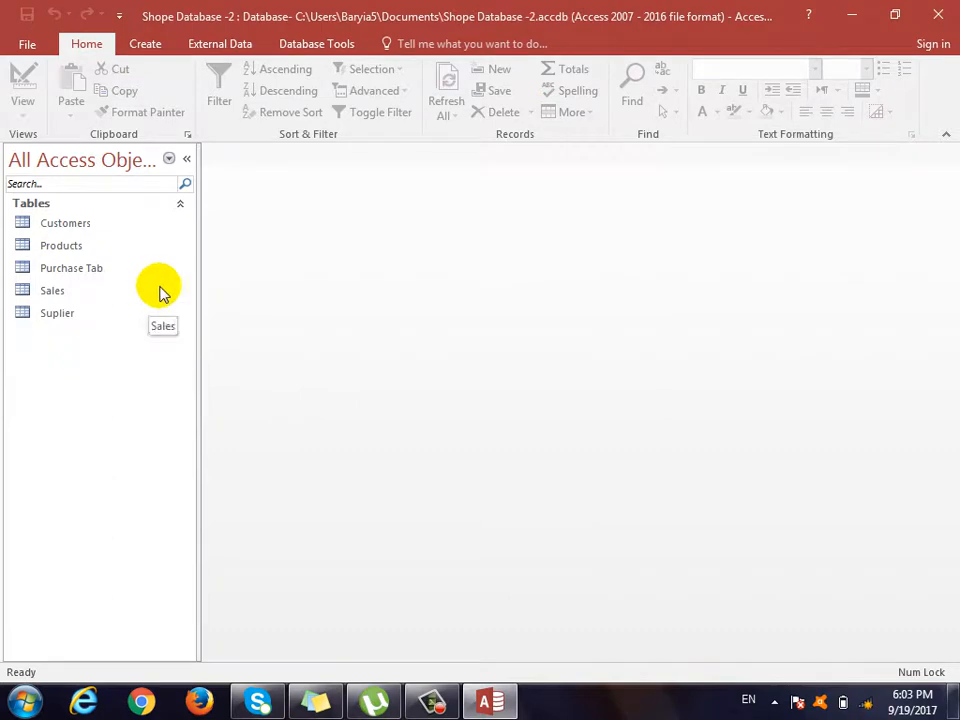
Step: Start a new form with the Form Wizard and add all fields of the Products and Suplier tables
left_click(145, 44)
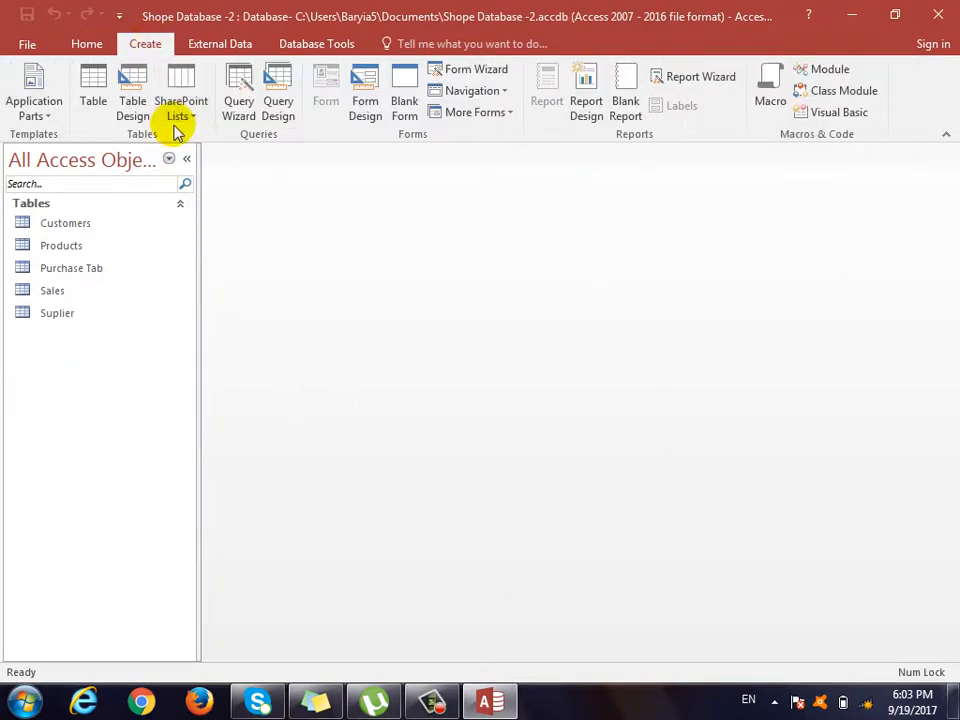
left_click(468, 72)
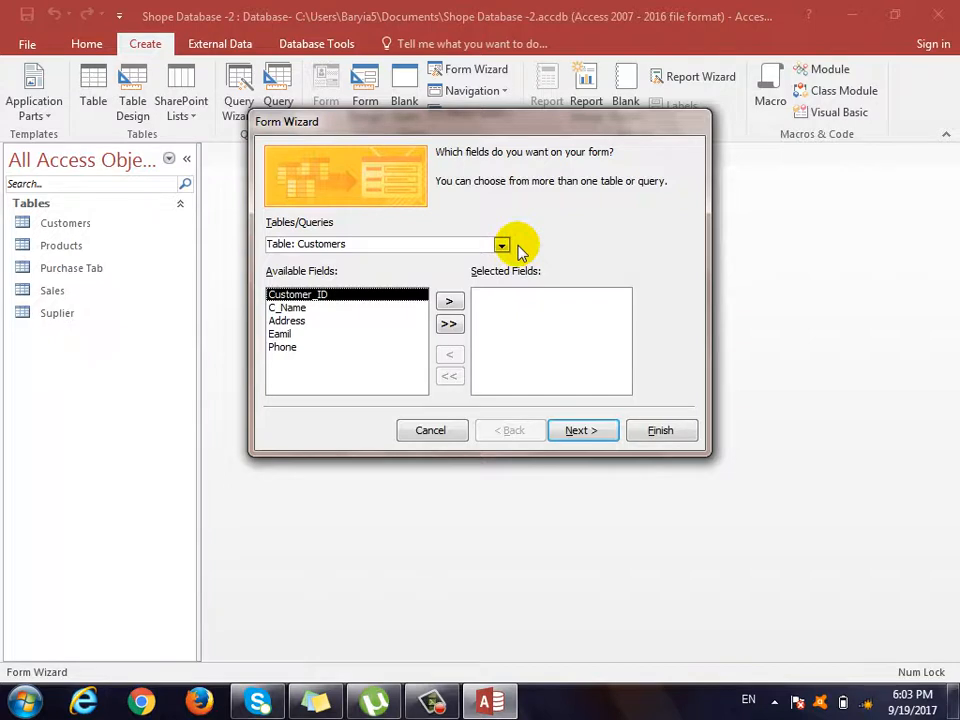
left_click(499, 246)
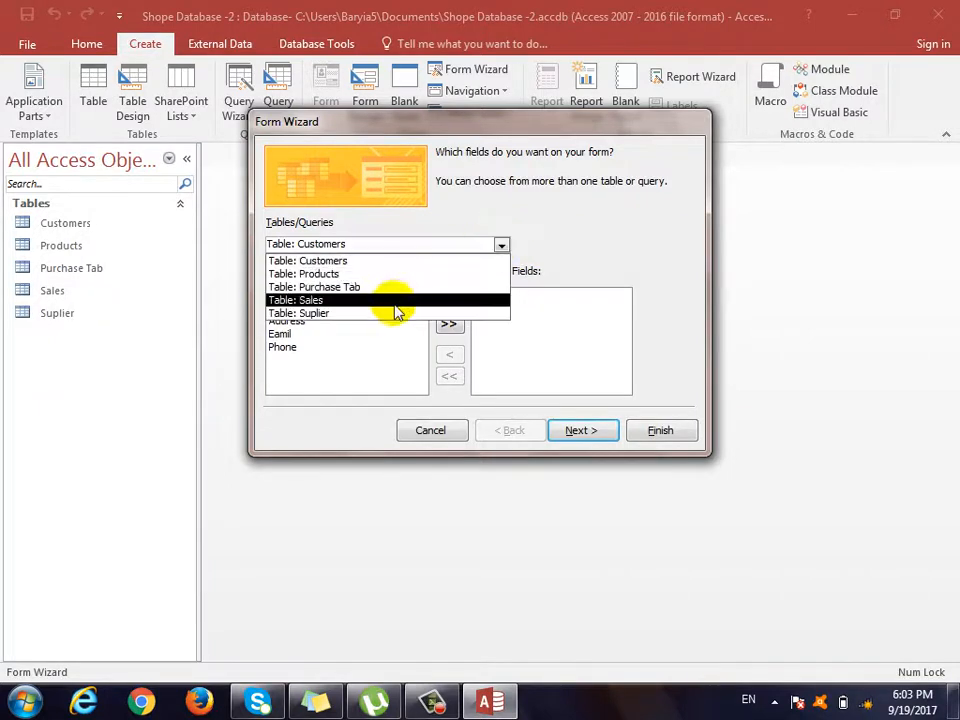
left_click(390, 274)
left_click(449, 322)
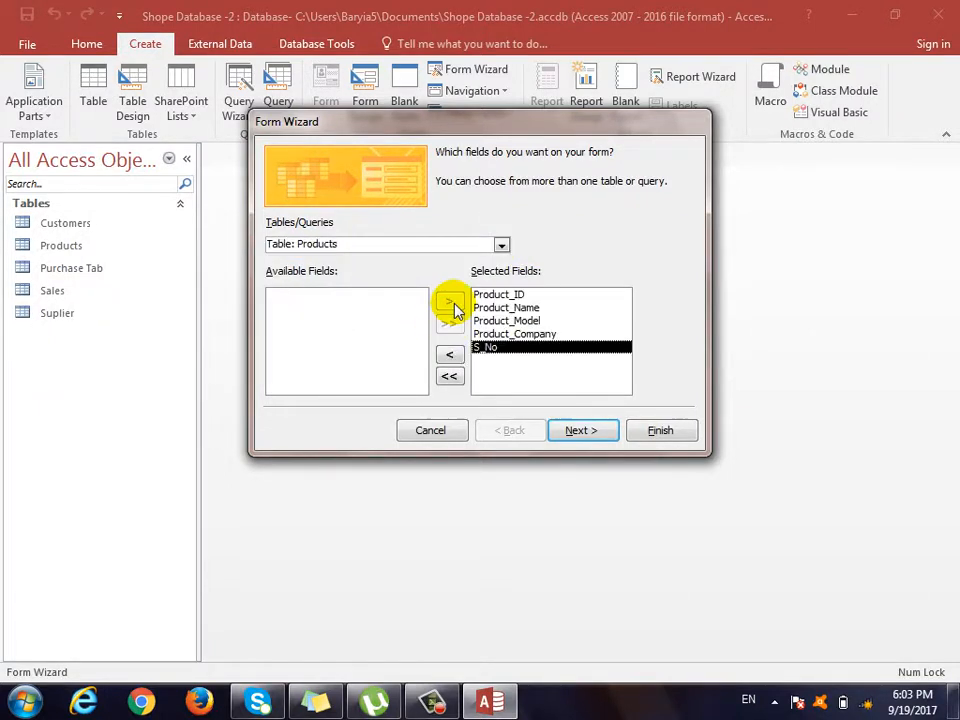
left_click(500, 245)
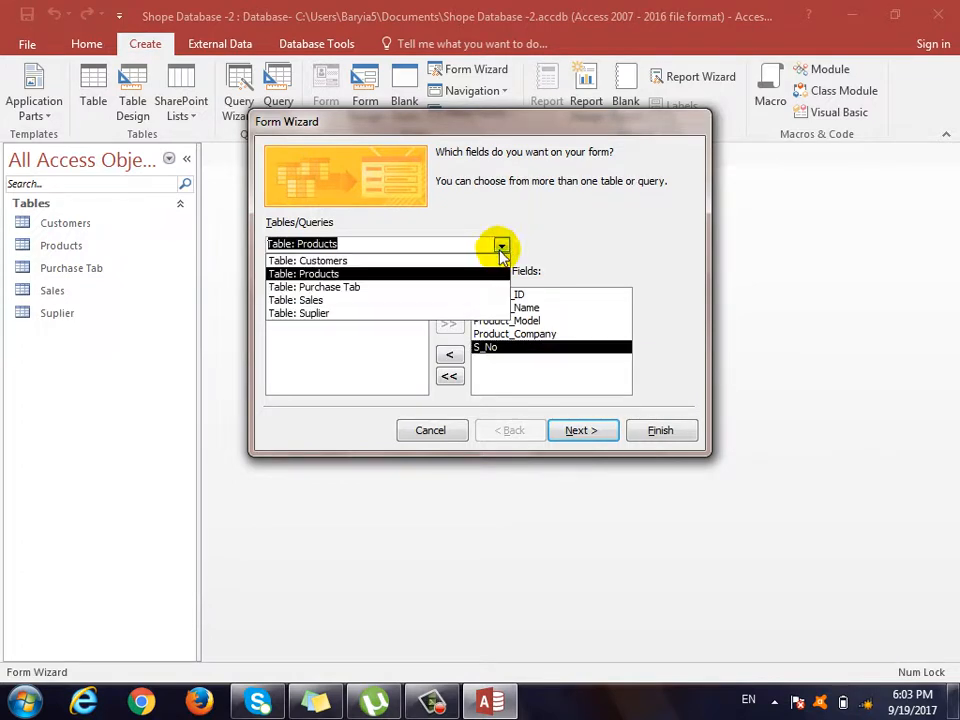
left_click(312, 314)
left_click(448, 323)
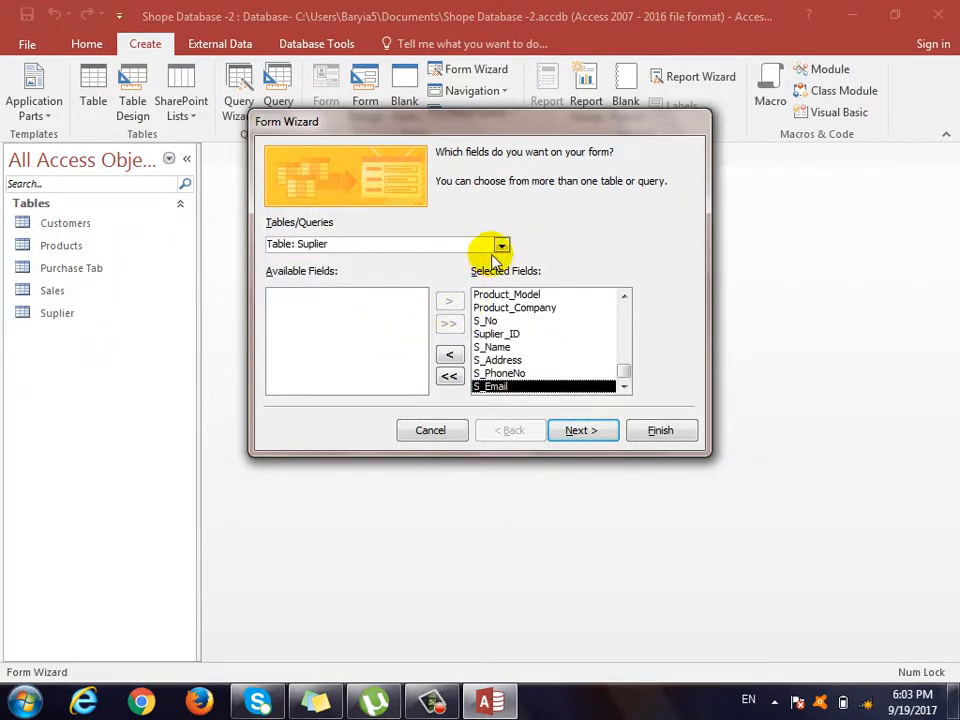
Step: Add all fields of the Purchase Tab table and view the form's data by Suplier
left_click(500, 245)
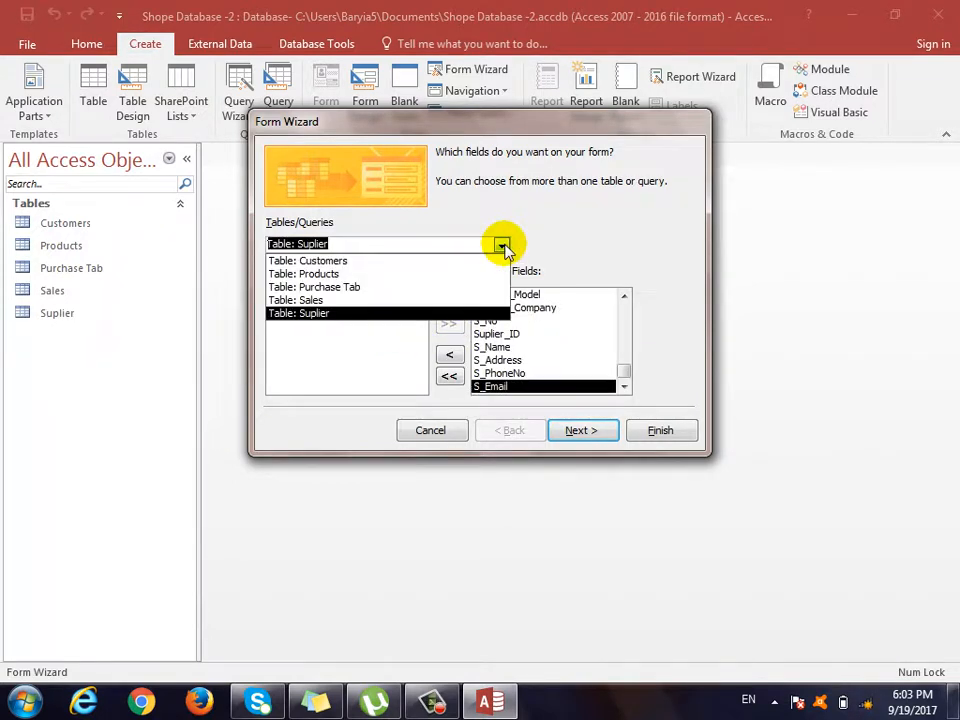
left_click(355, 288)
left_click(448, 323)
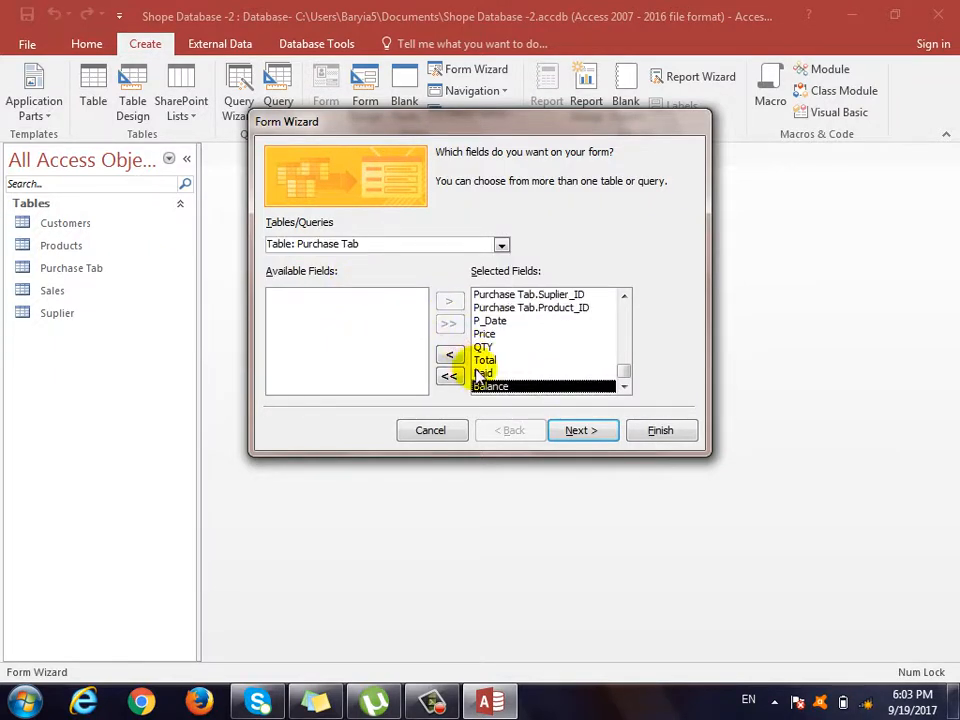
left_click(578, 432)
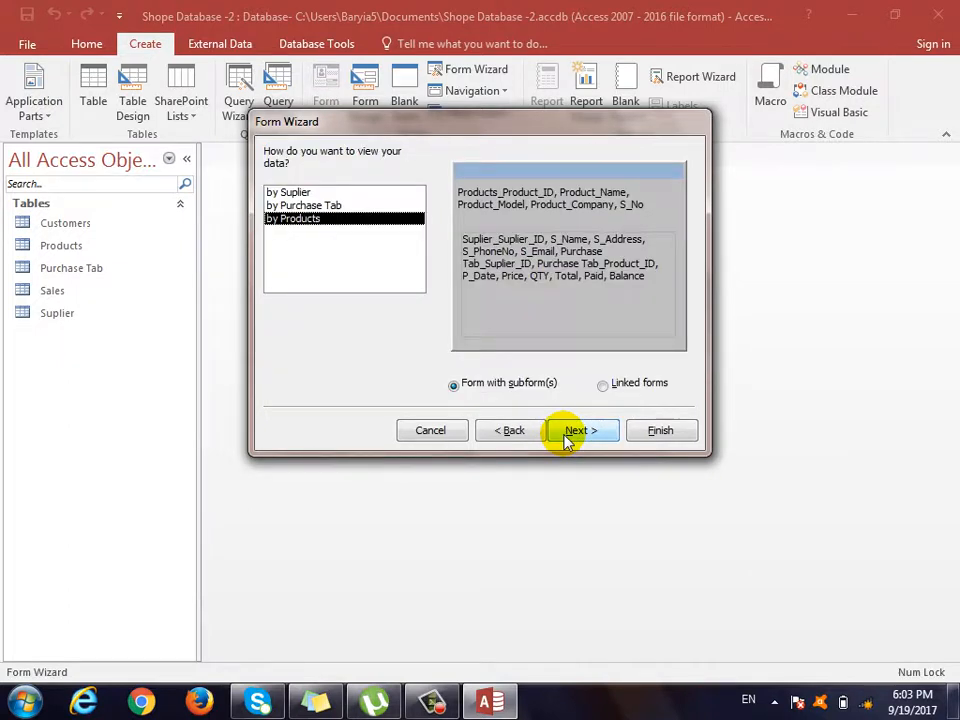
left_click(334, 193)
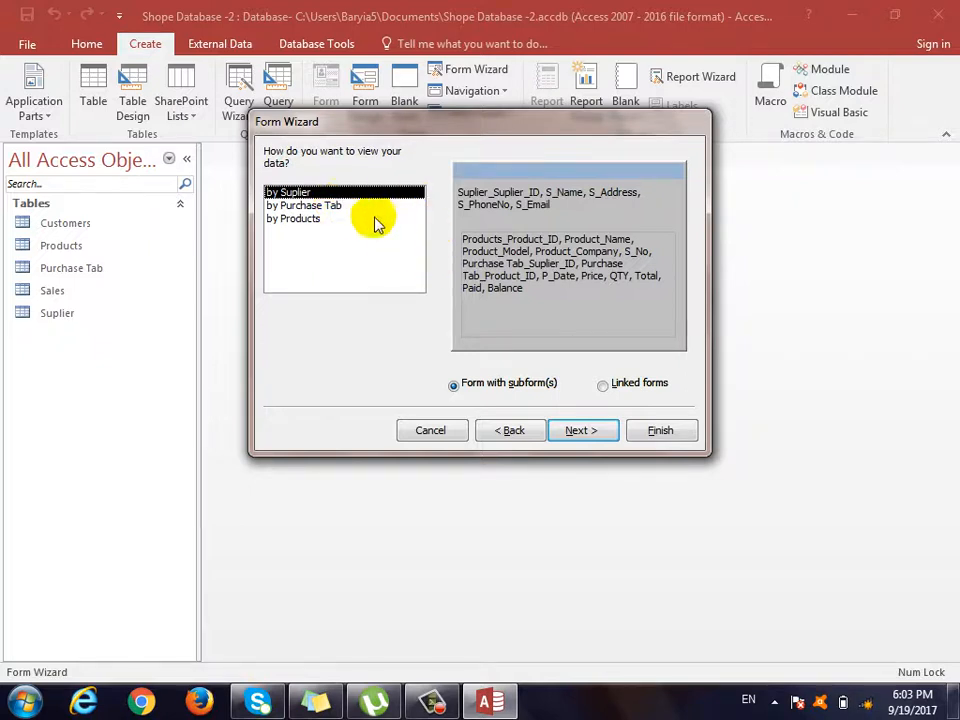
Step: Use the Datasheet layout for the subform and create the forms titled Suplier and Purchase Tab Subform, opening the form for viewing
left_click(578, 432)
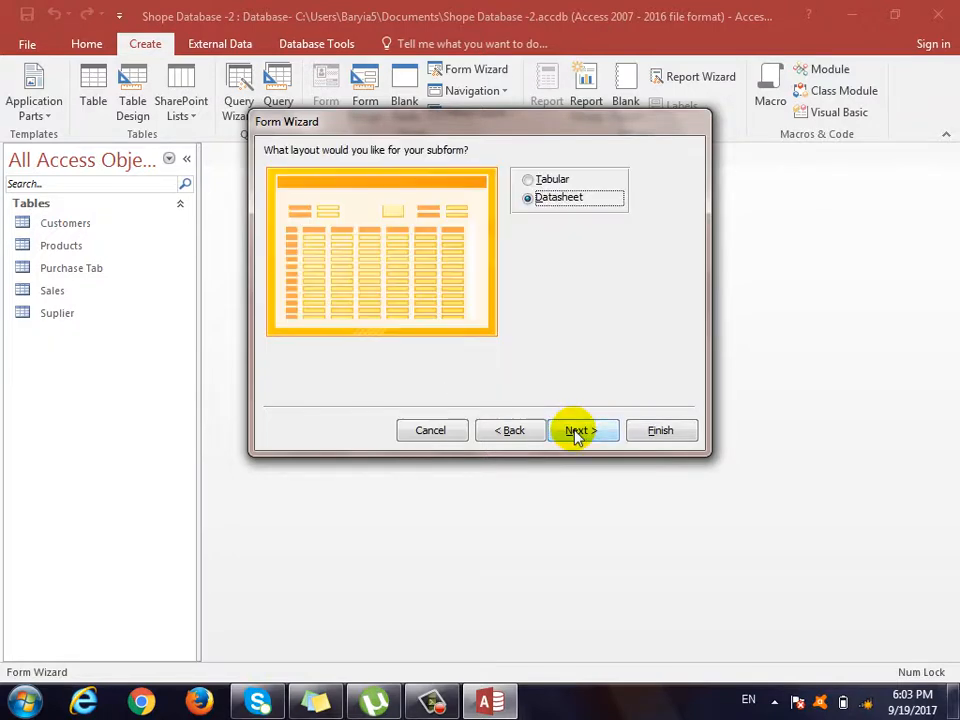
left_click(578, 431)
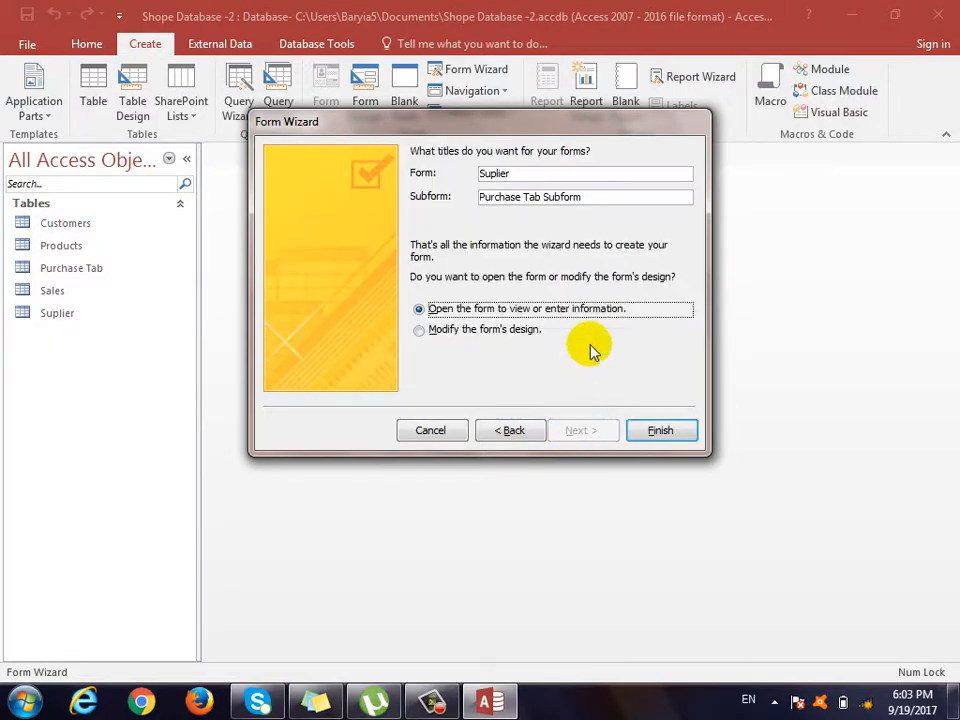
left_click(660, 431)
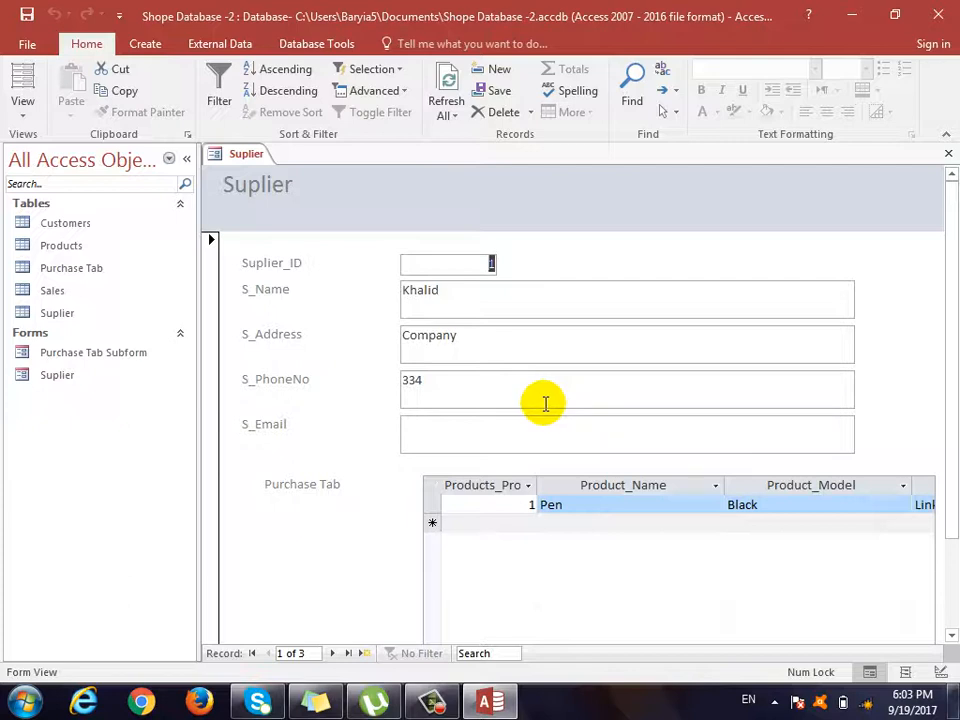
Step: In Design View, move the Purchase Tab label and subform beneath the S_Email label and widen the subform to about 7.5 inches
left_click(22, 117)
left_click(58, 231)
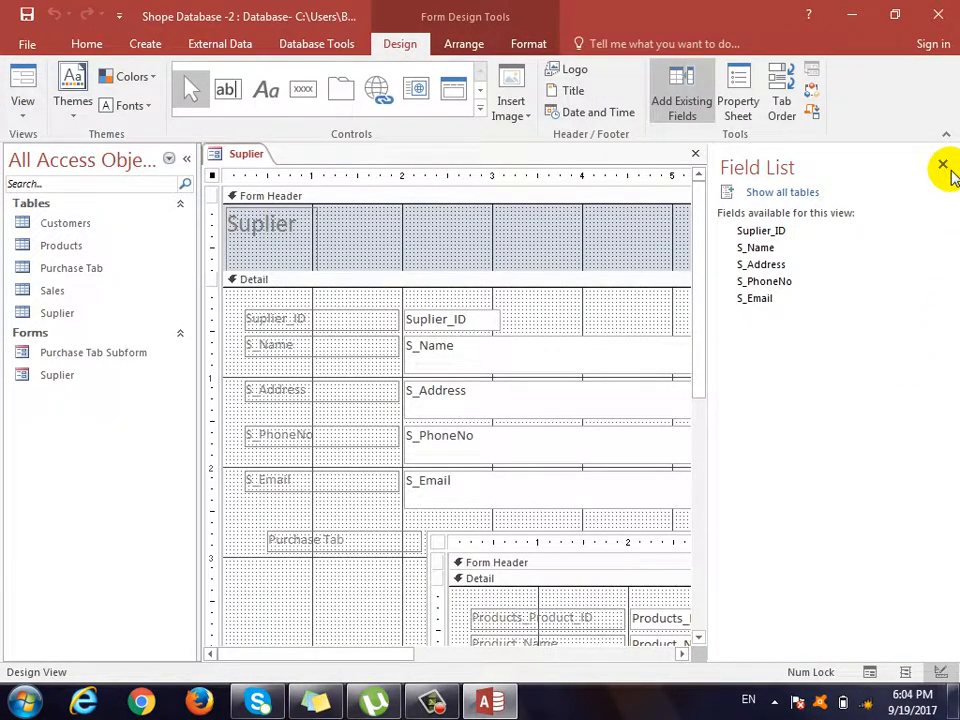
left_click(942, 164)
scroll(890, 380, "down", 3)
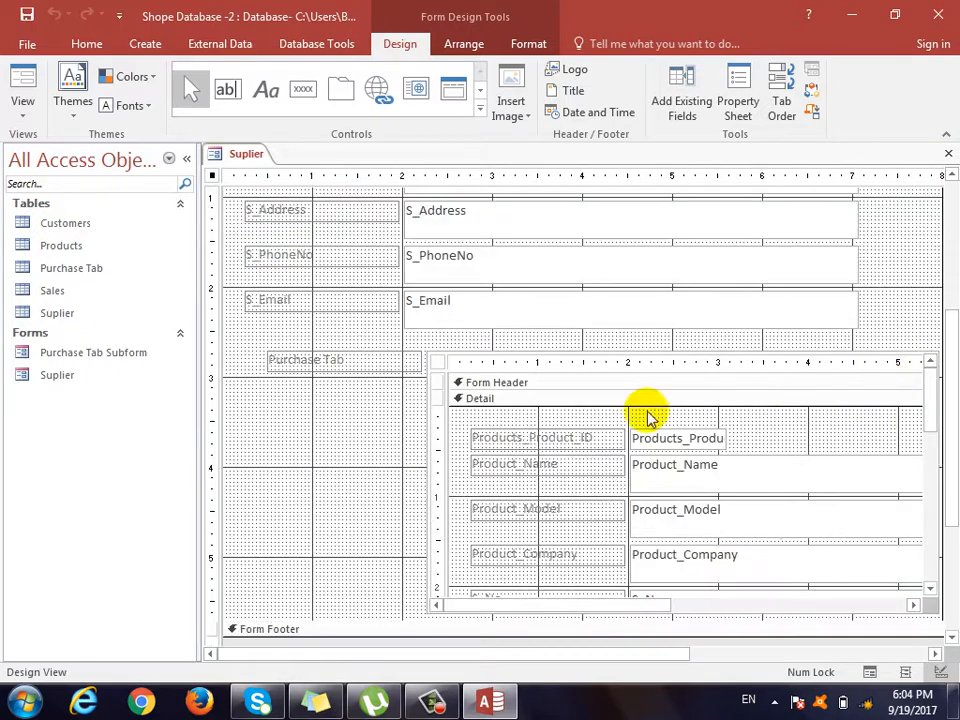
left_click_drag(296, 356, 276, 347)
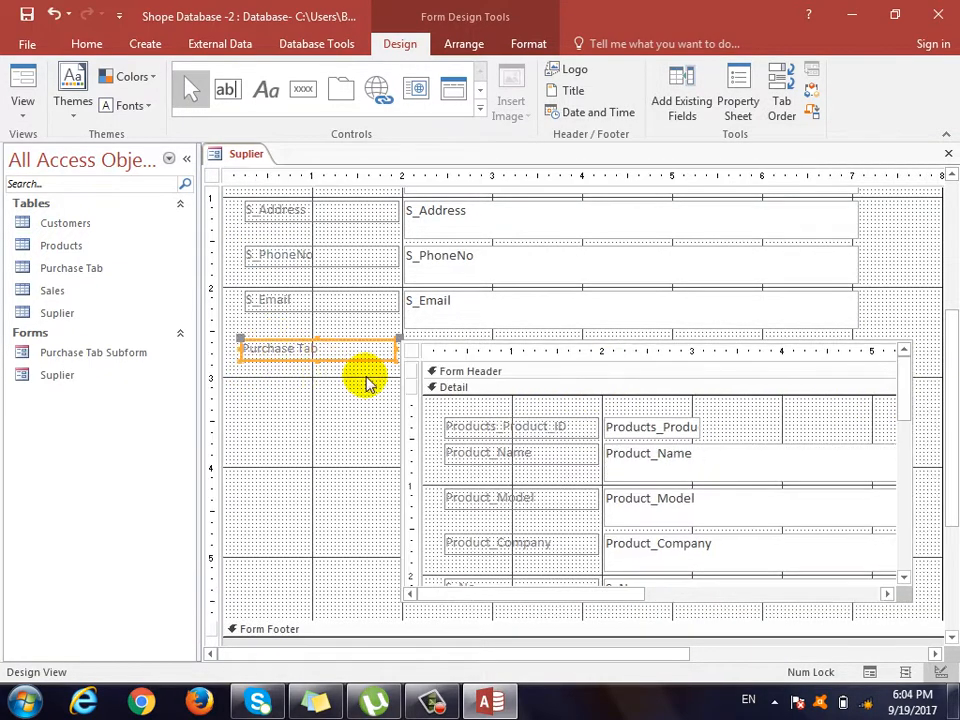
left_click_drag(397, 345, 245, 374)
left_click(733, 420)
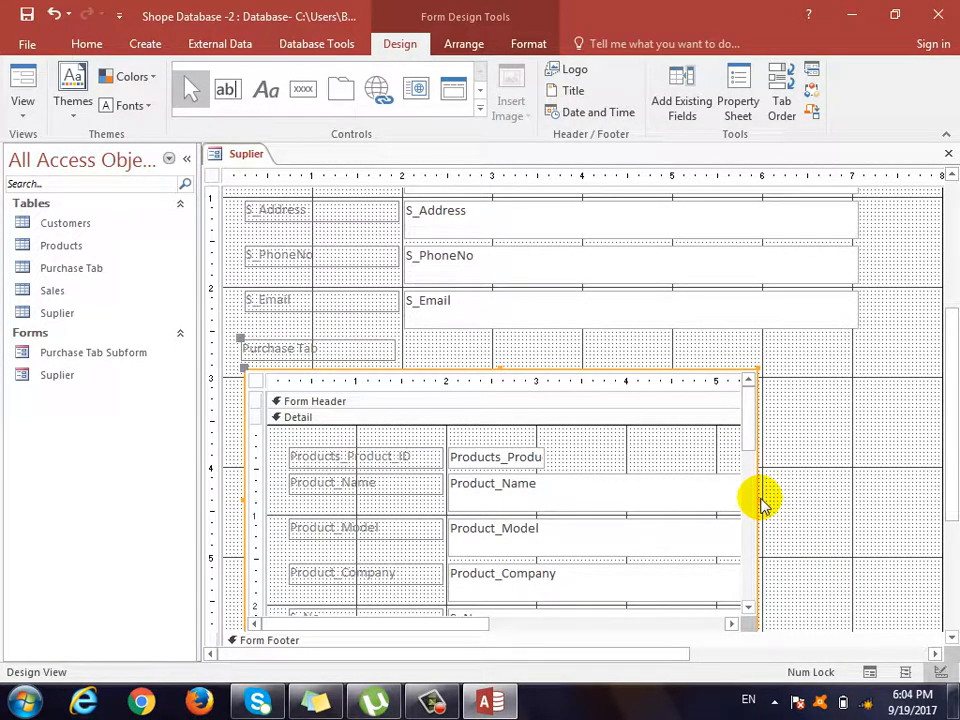
left_click_drag(760, 500, 909, 519)
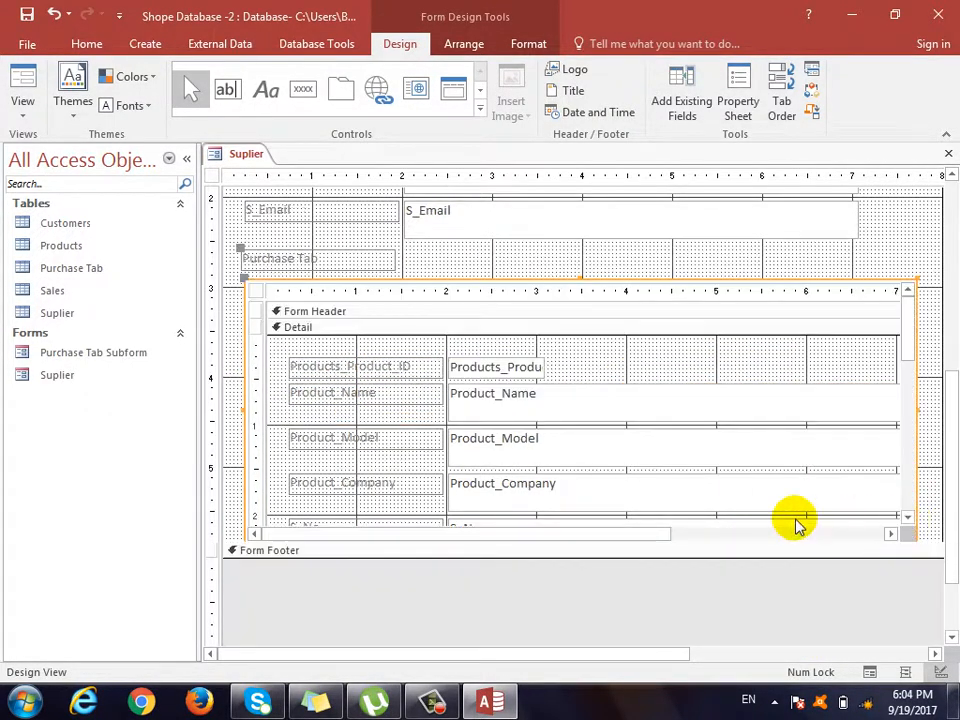
Step: Look through the fields inside the Purchase Tab subform's design and switch the Suplier form to Form View
left_click_drag(647, 538, 745, 540)
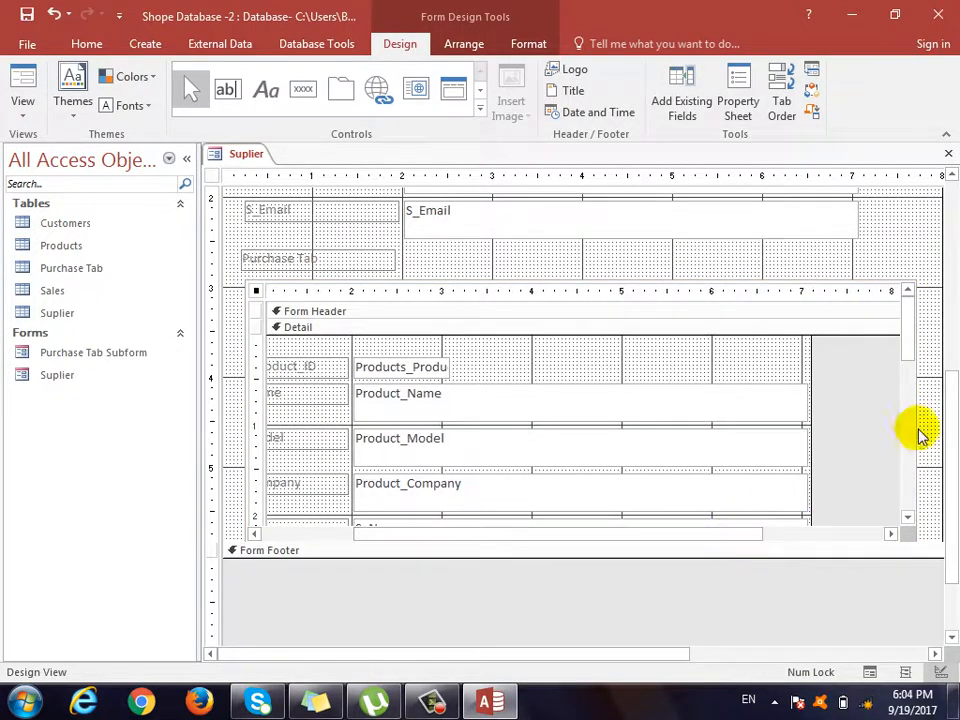
left_click(909, 421)
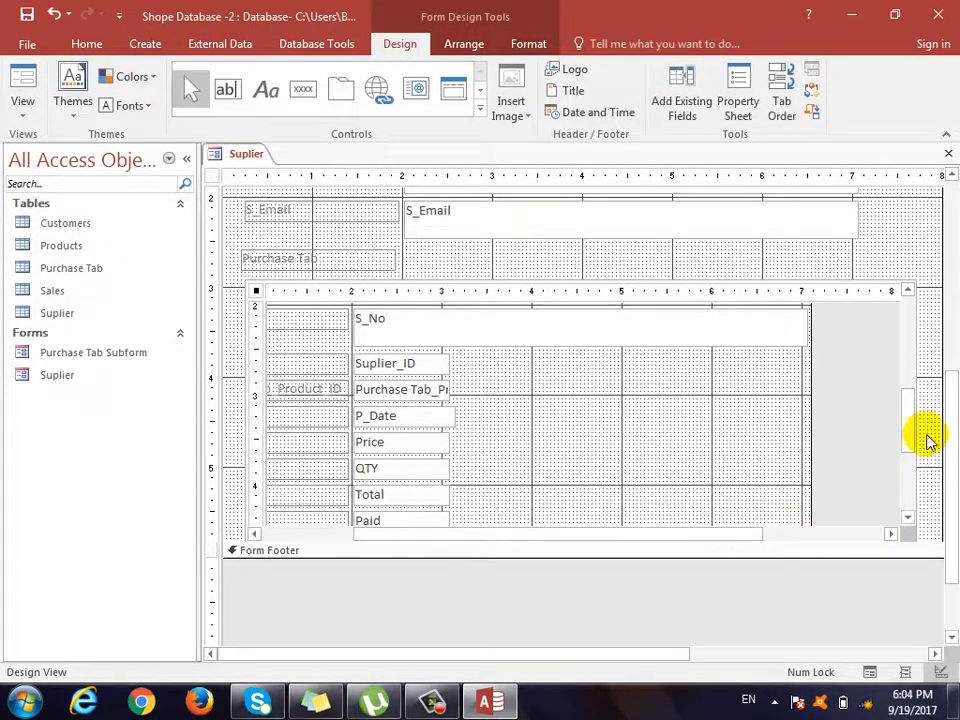
left_click(913, 310)
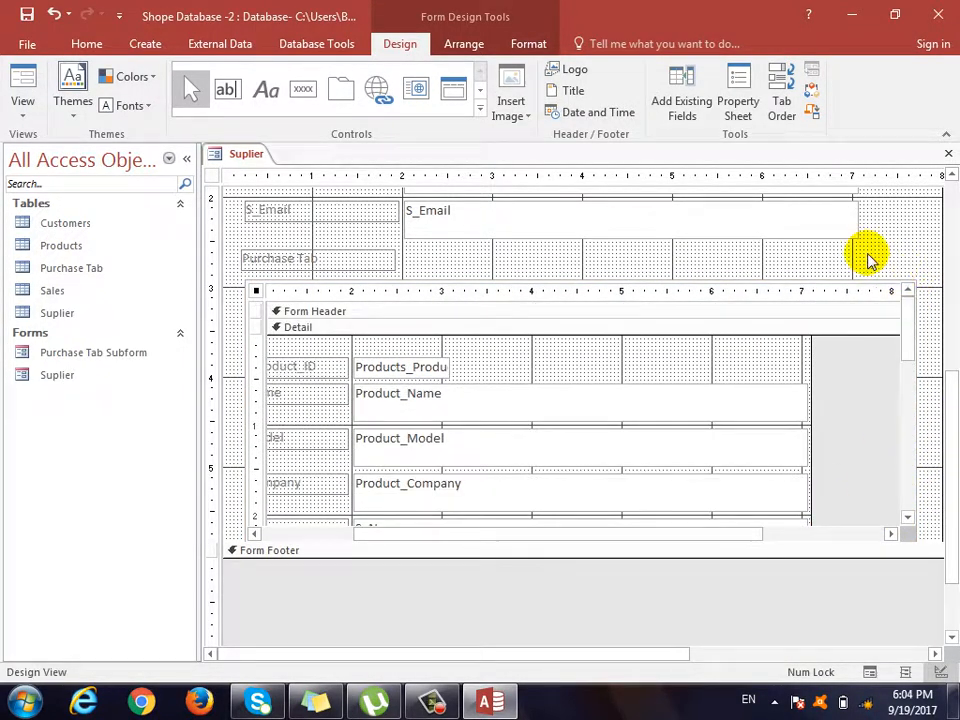
left_click(733, 291)
left_click(24, 116)
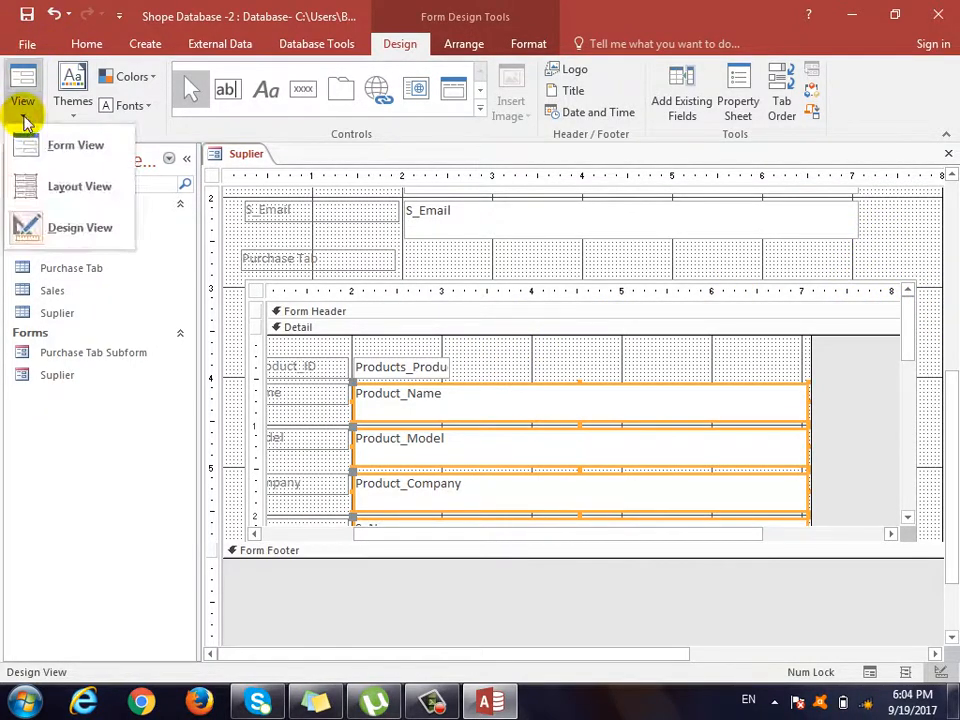
left_click(70, 145)
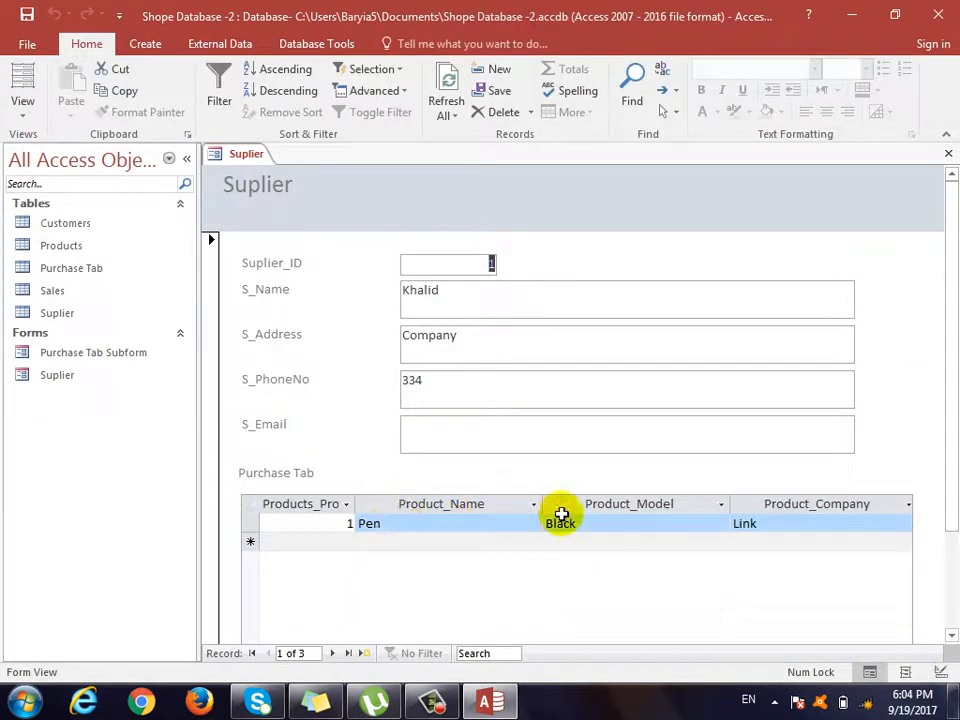
Step: Examine the first supplier's record and all its Purchase Tab subform columns, from the product fields through to Balance
scroll(760, 520, "down", 2)
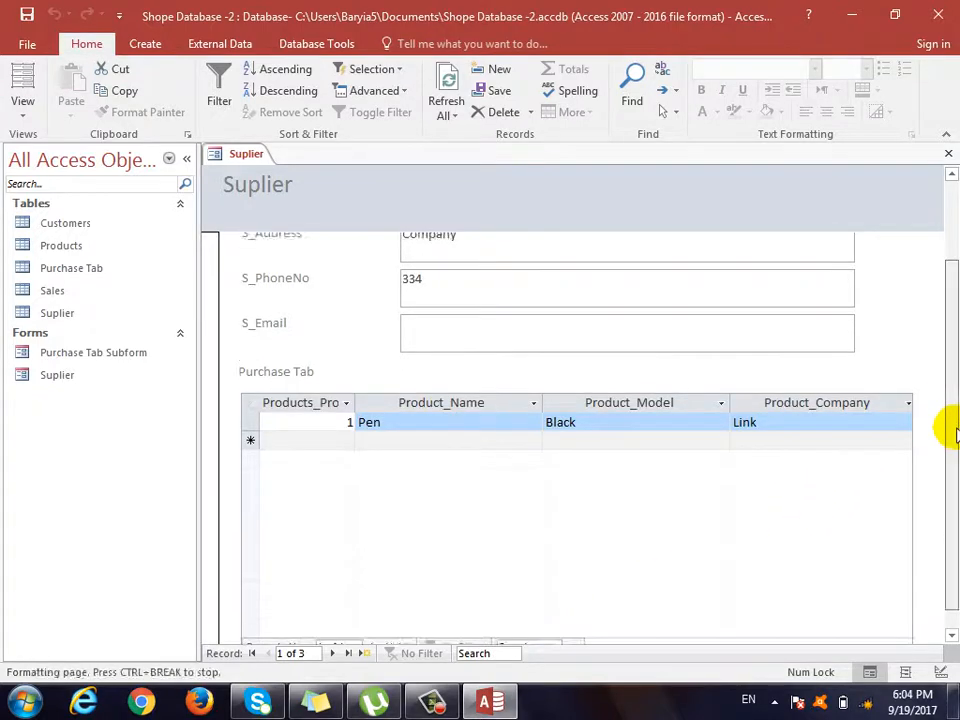
scroll(660, 600, "up", 2)
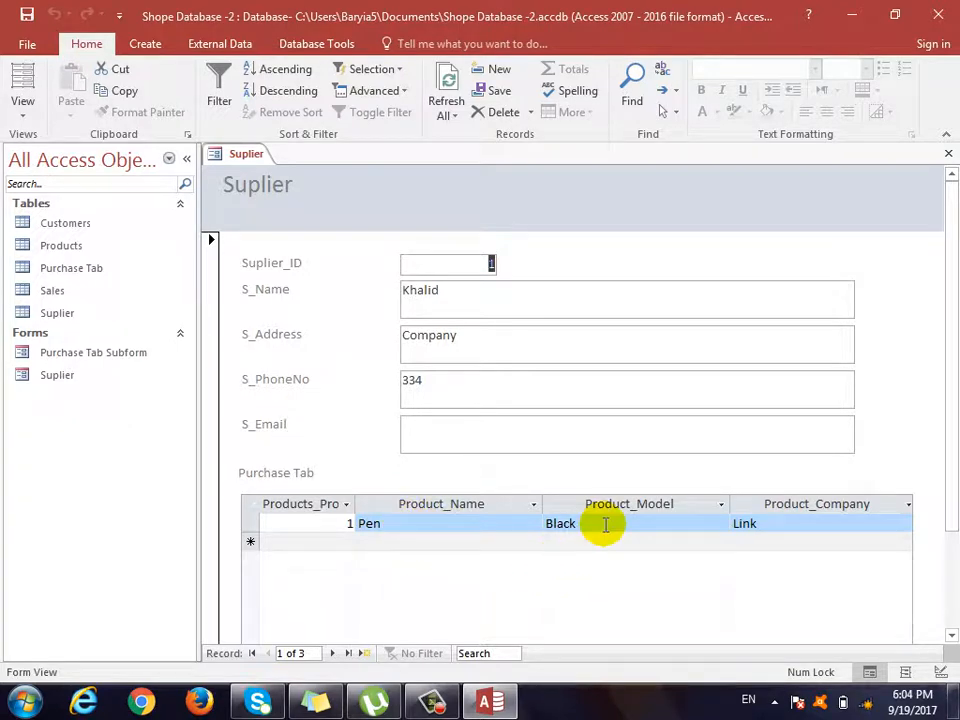
scroll(694, 598, "down", 2)
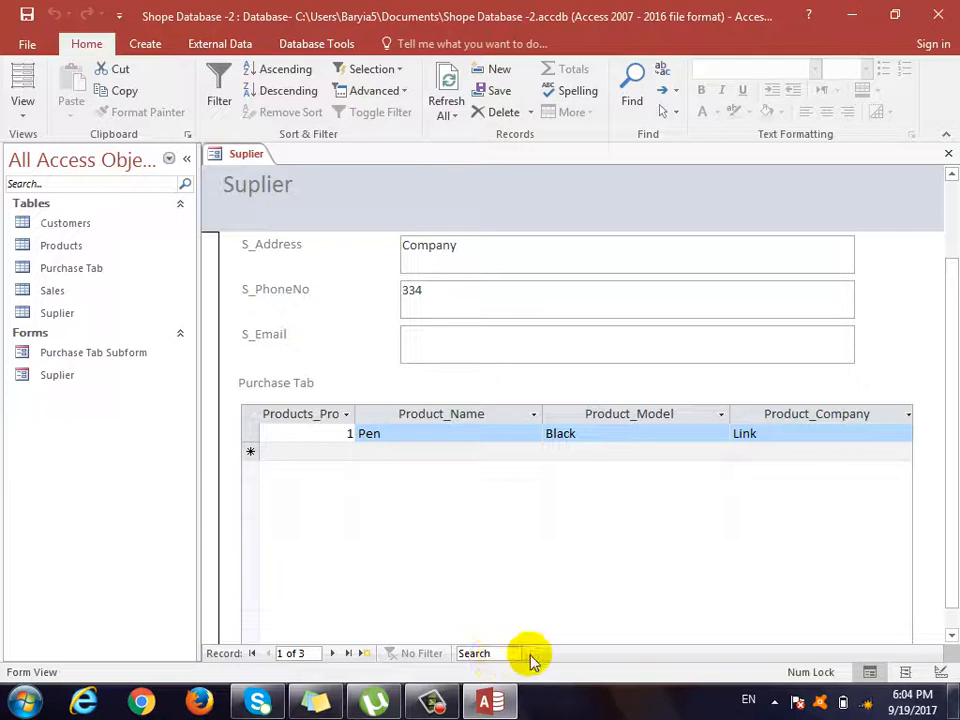
scroll(943, 497, "down", 1)
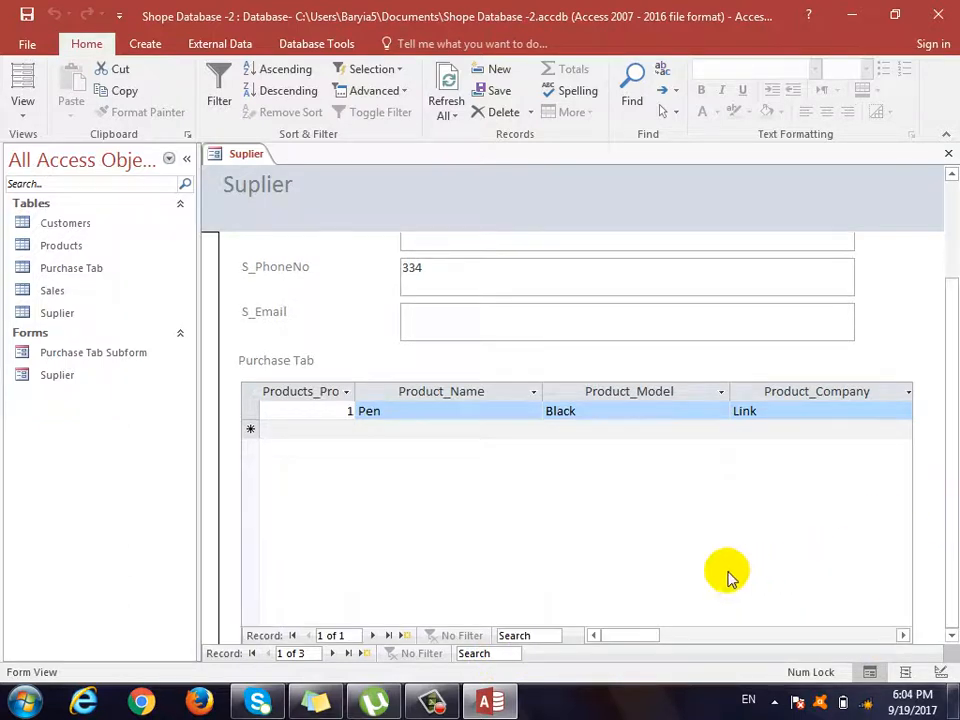
left_click_drag(643, 639, 699, 643)
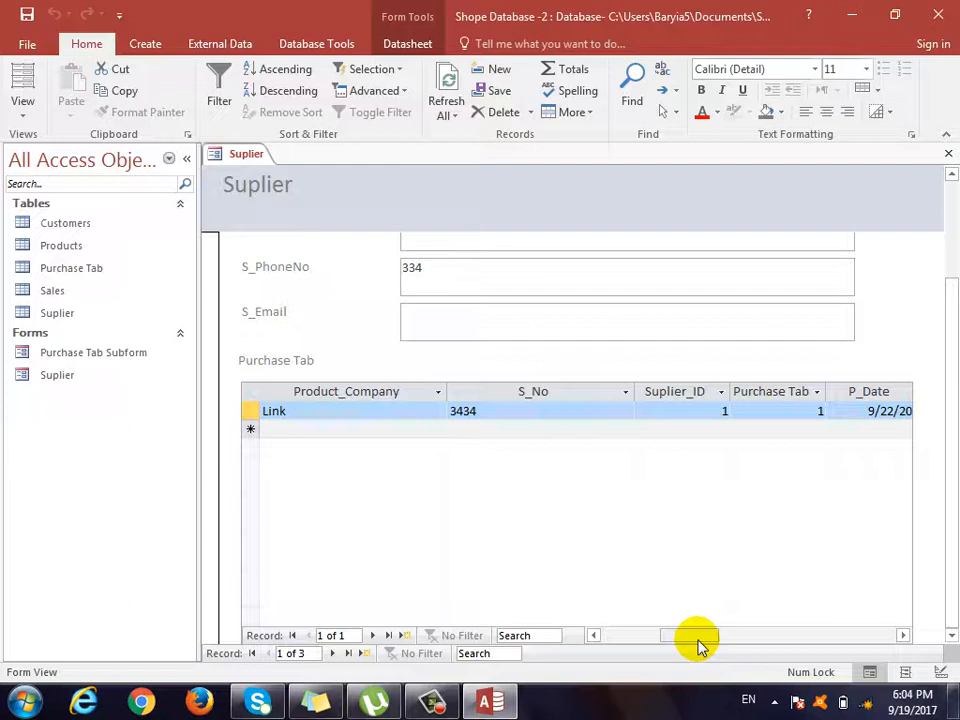
left_click_drag(698, 641, 758, 645)
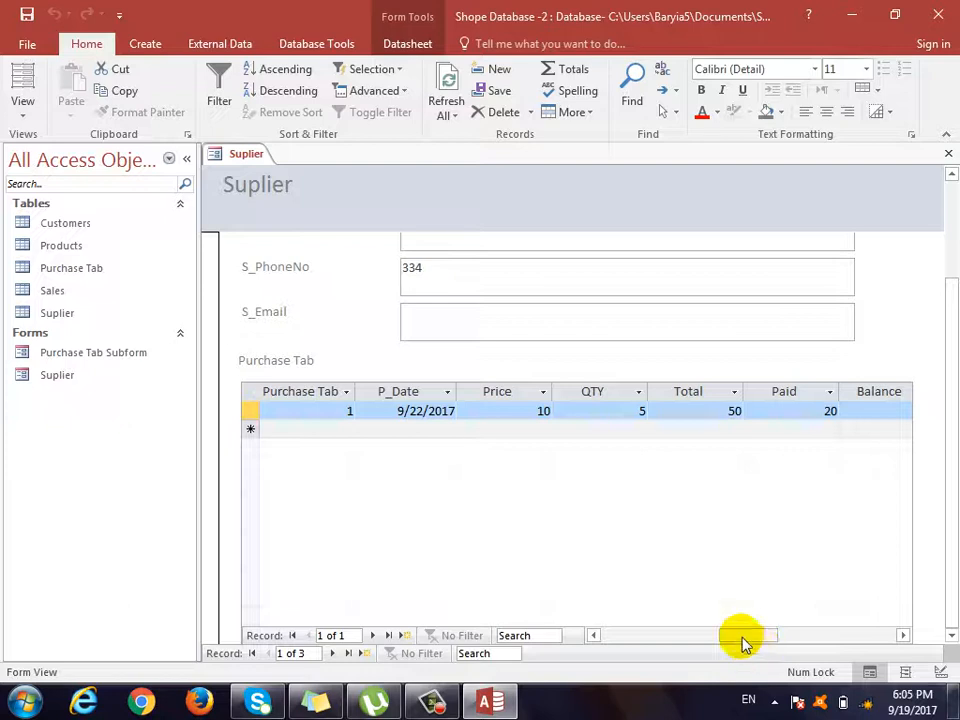
left_click_drag(740, 636, 756, 636)
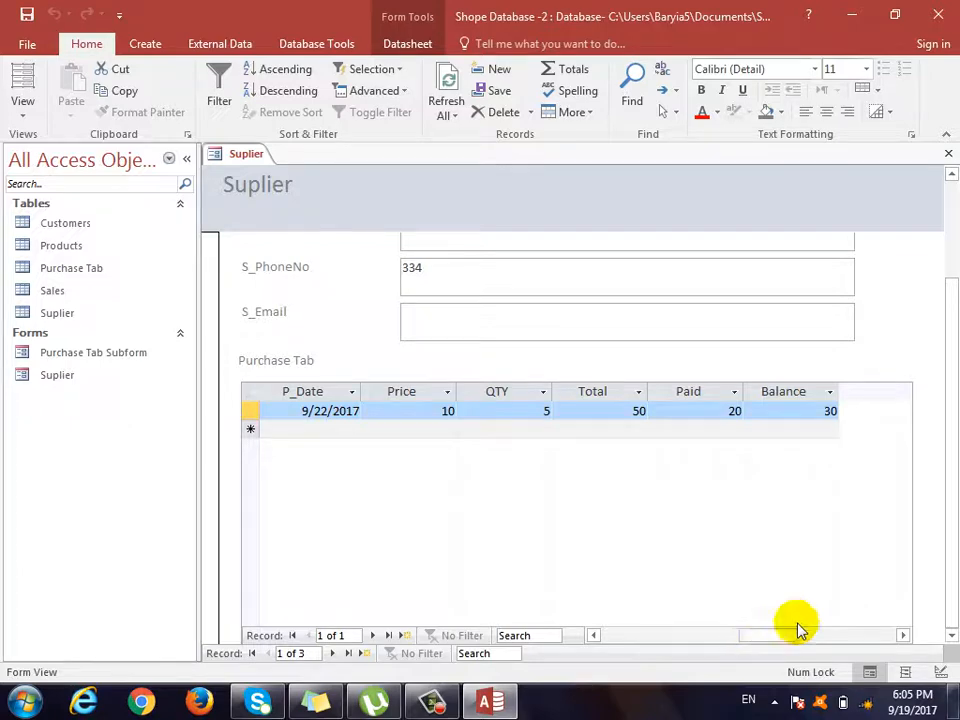
Step: Close the Suplier form without saving its design changes and permanently delete the Suplier and Purchase Tab Subform forms
left_click(947, 153)
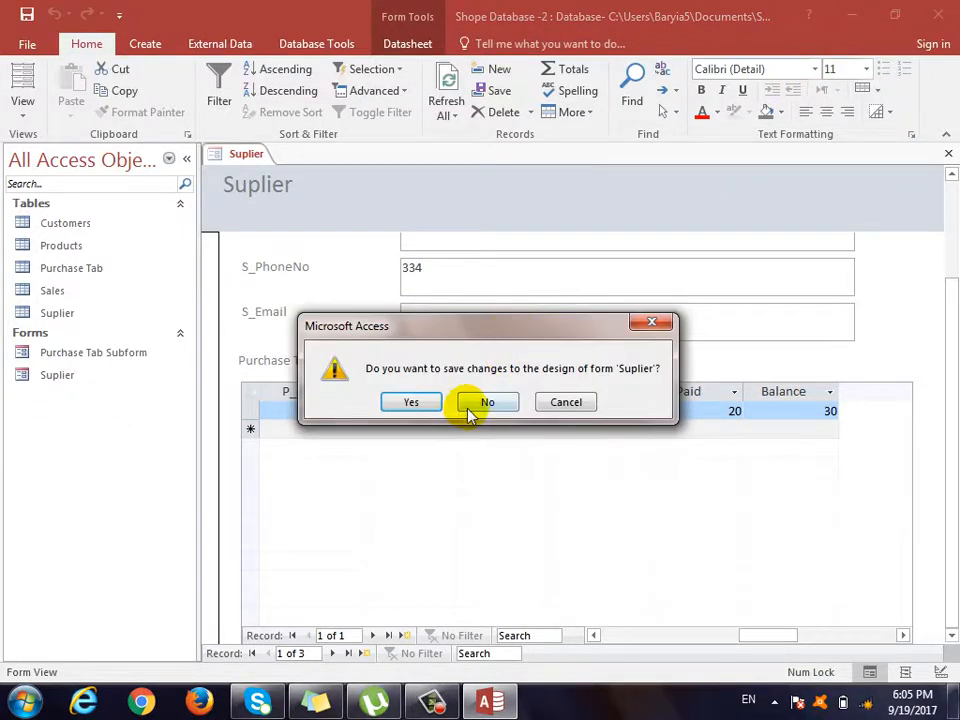
left_click(487, 401)
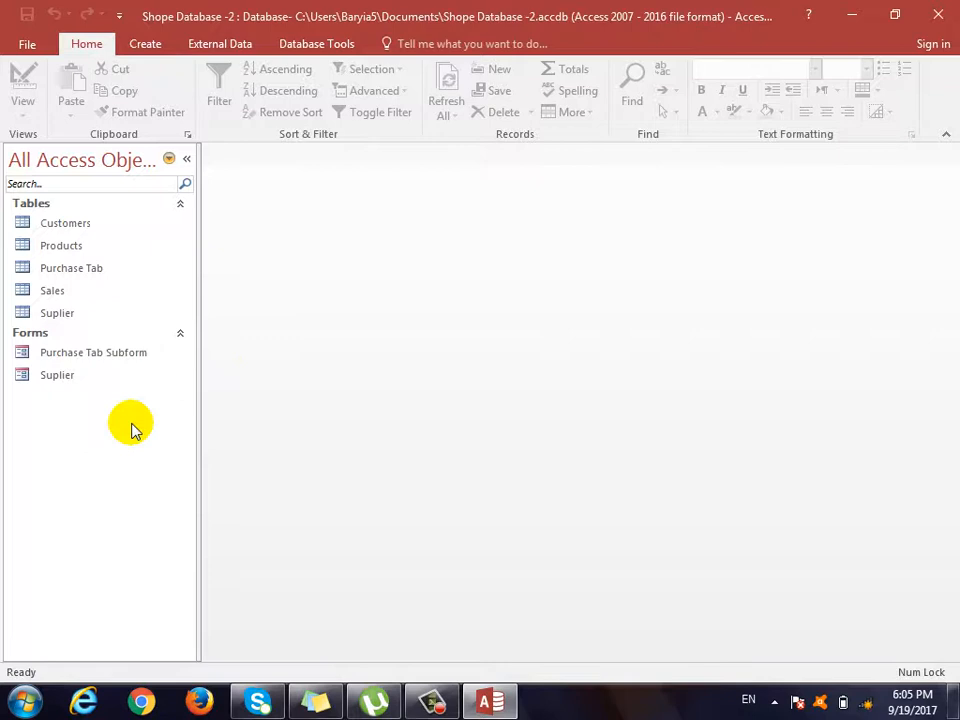
left_click(60, 376)
key("Delete")
left_click(424, 407)
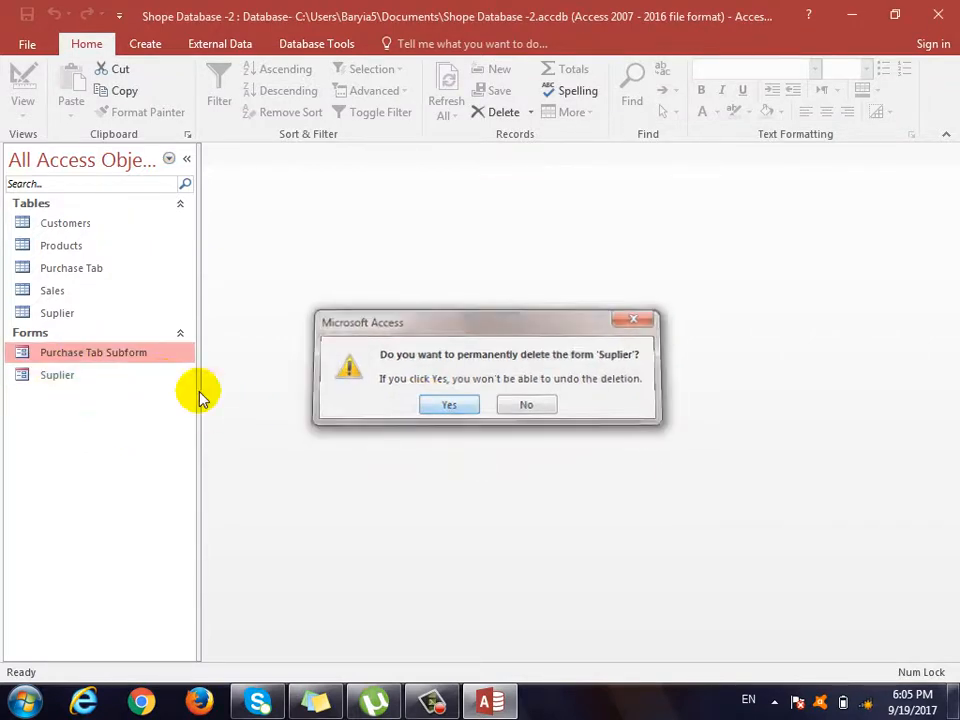
key("Delete")
left_click(455, 405)
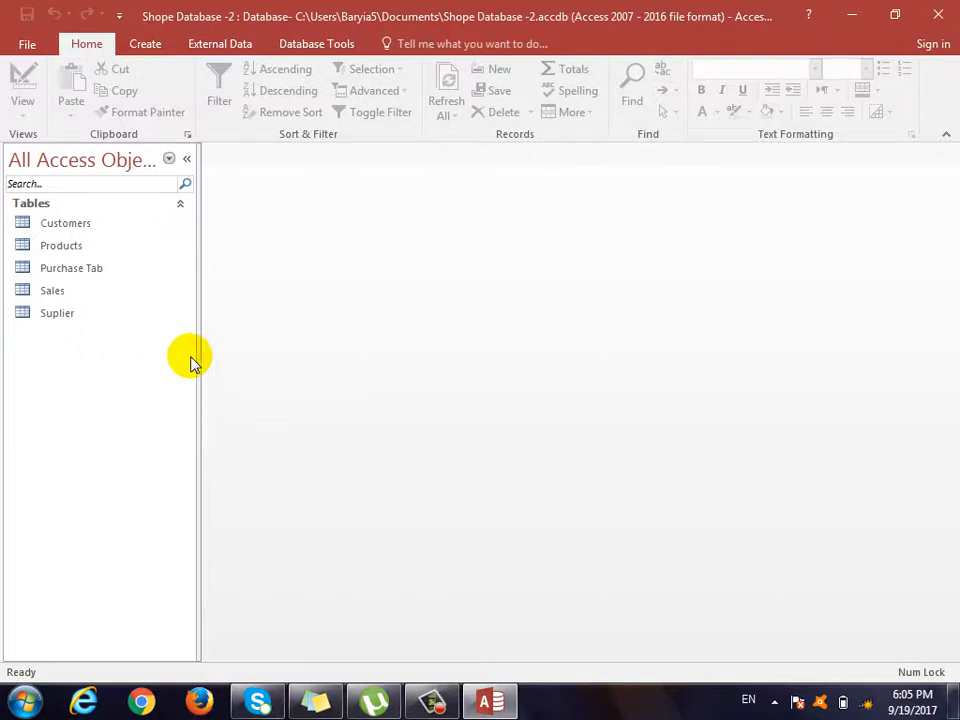
Step: Create a columnar form titled Suplier with all fields of the Suplier table using the Form Wizard, and close it
left_click(145, 44)
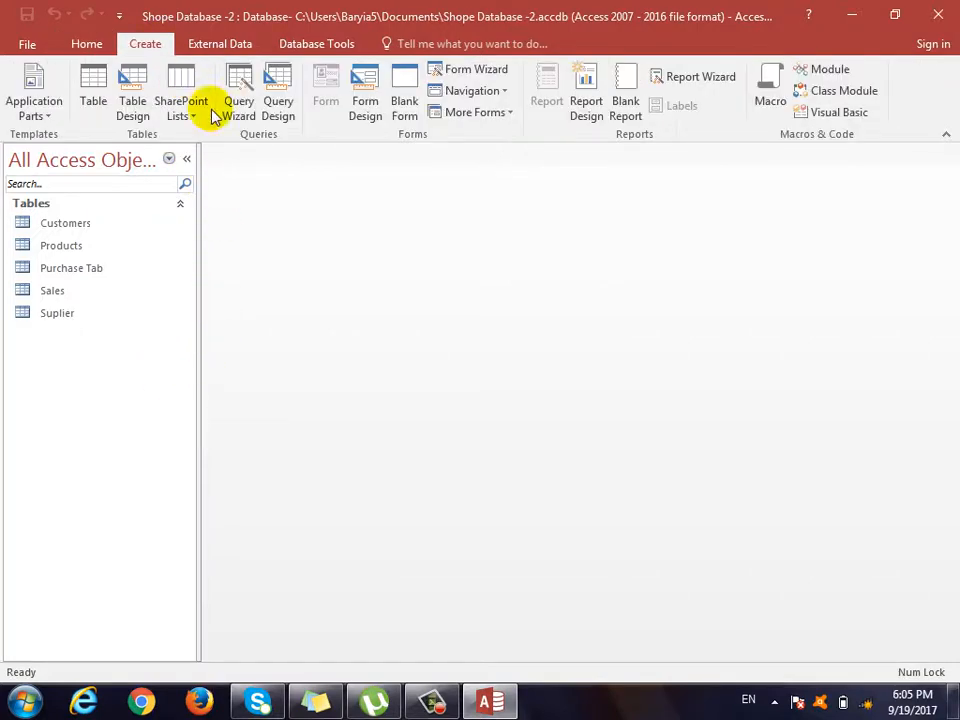
left_click(437, 73)
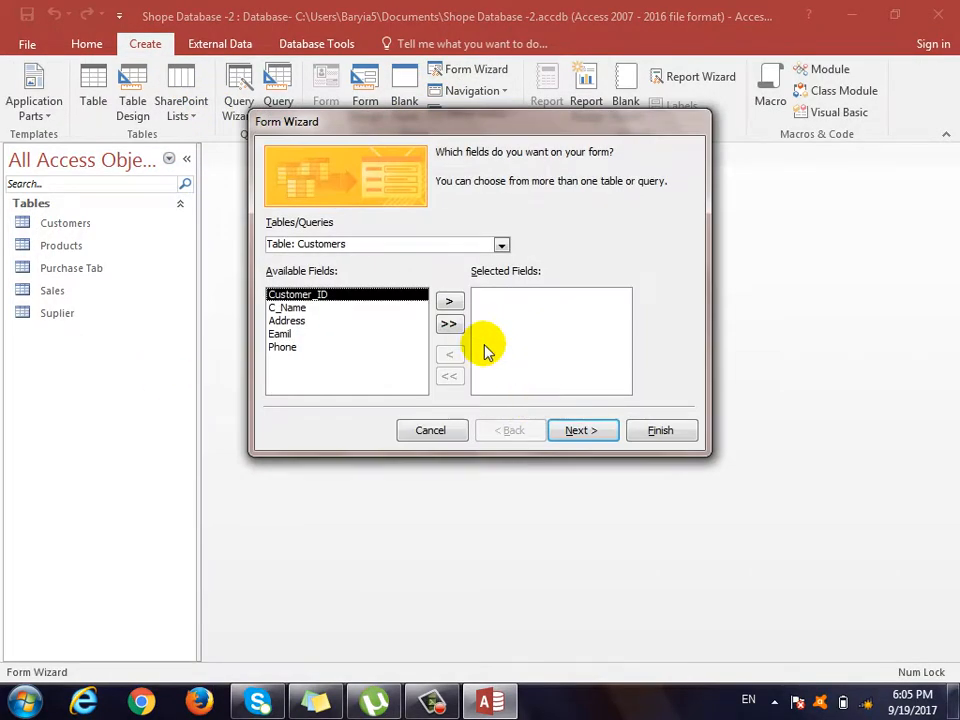
left_click(501, 245)
left_click(395, 314)
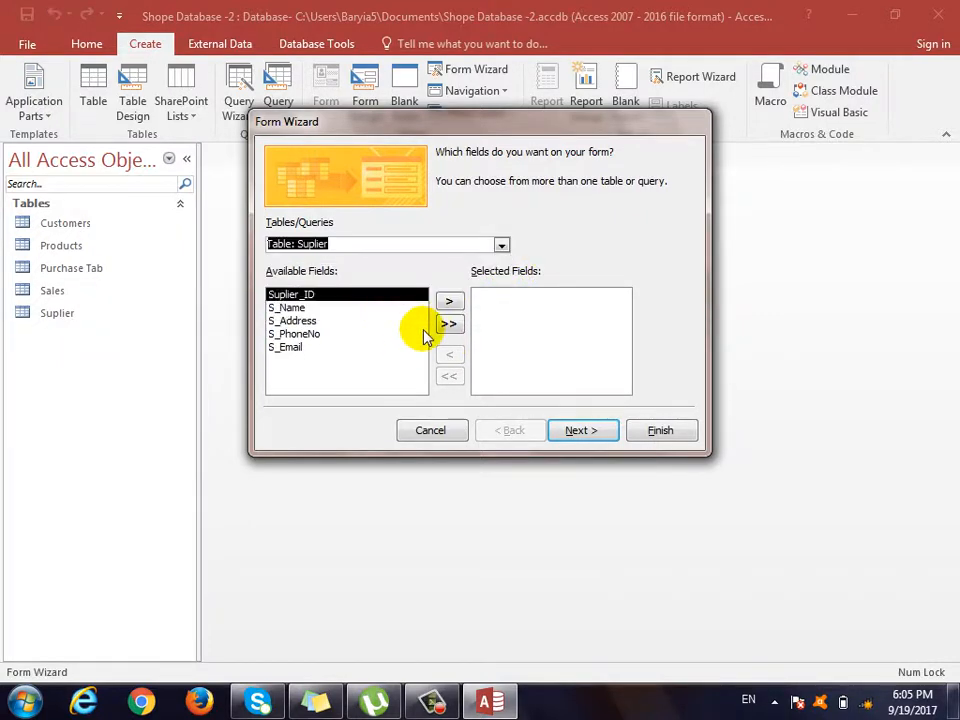
left_click(449, 323)
left_click(566, 434)
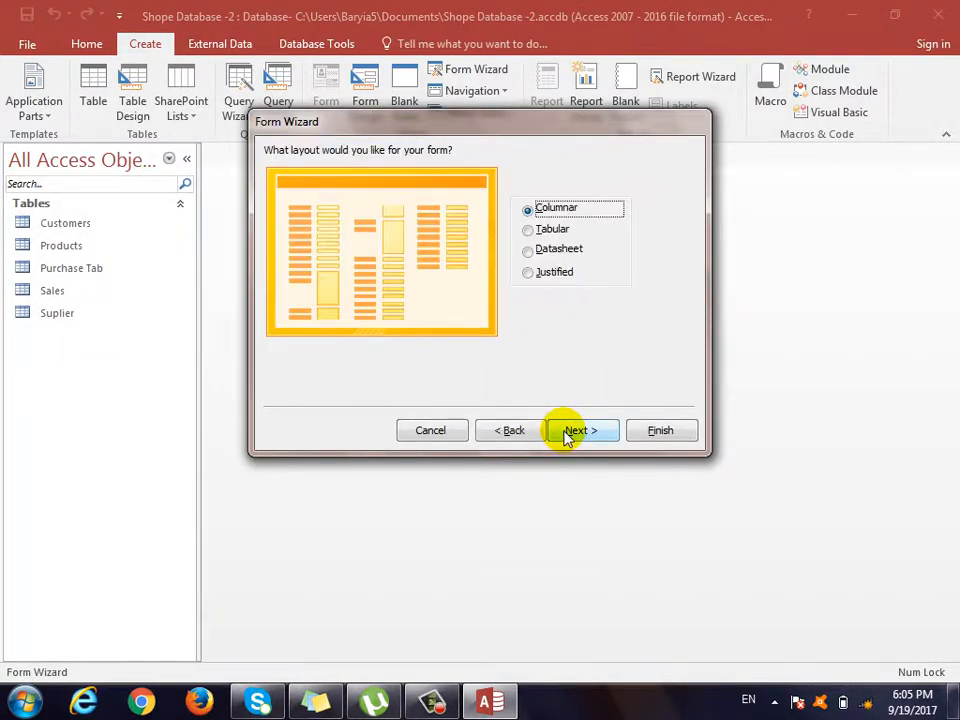
left_click(577, 431)
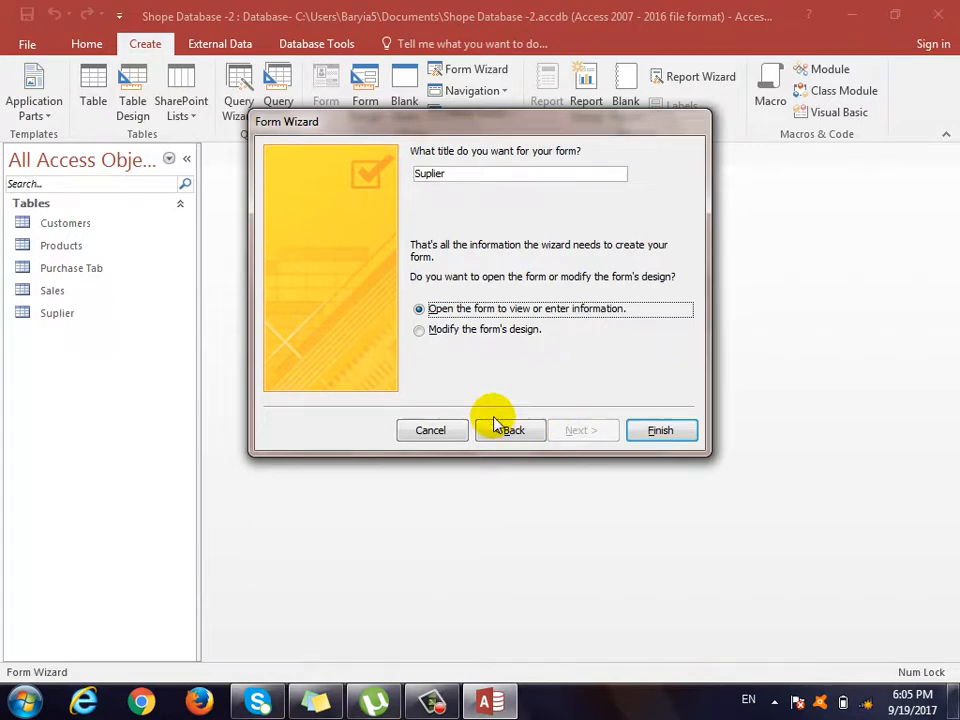
left_click(648, 438)
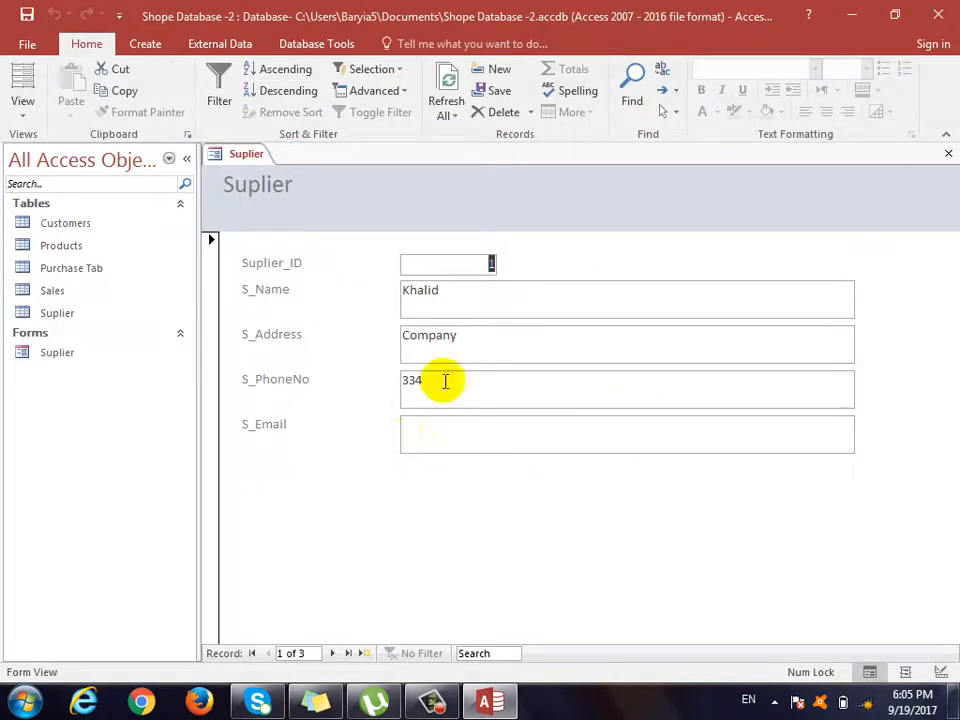
left_click(948, 153)
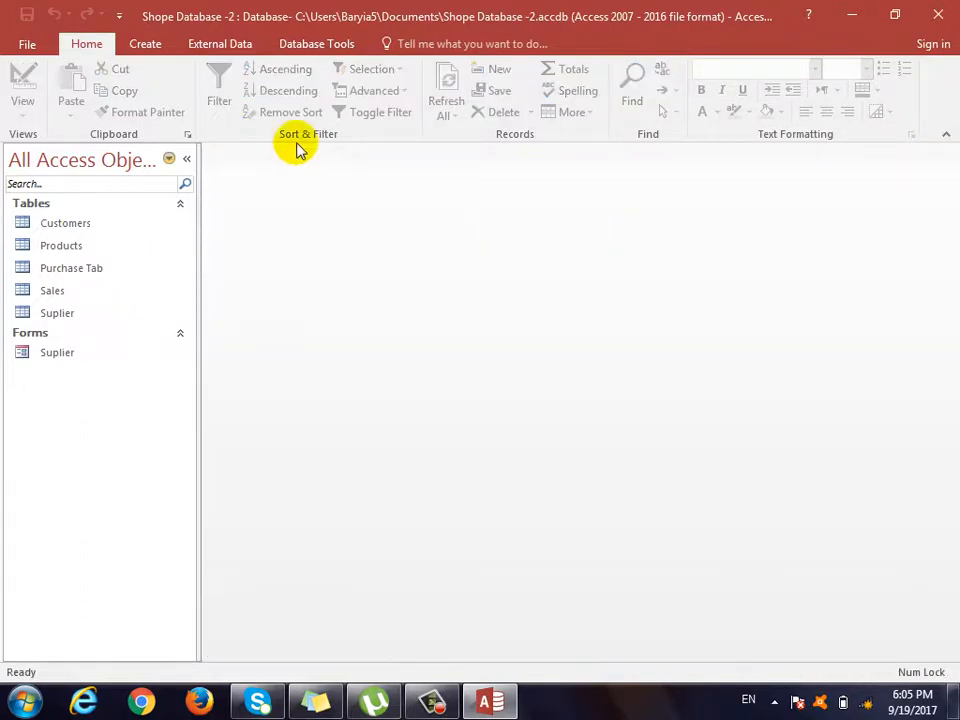
Step: Start a new form with the Form Wizard using all fields of the Products table
left_click(143, 43)
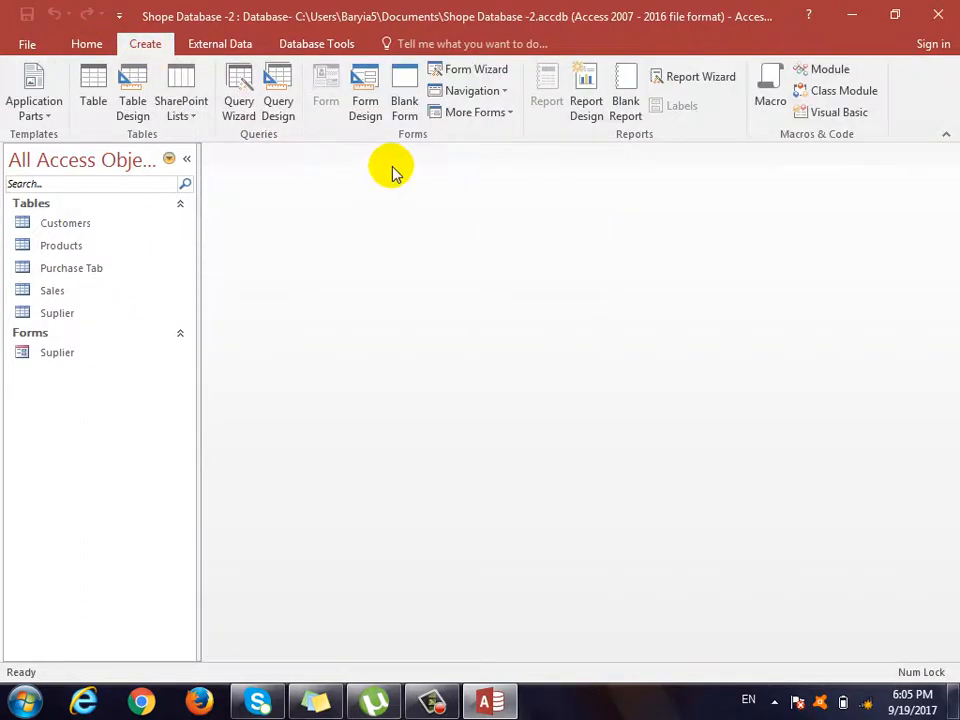
left_click(474, 70)
left_click(501, 246)
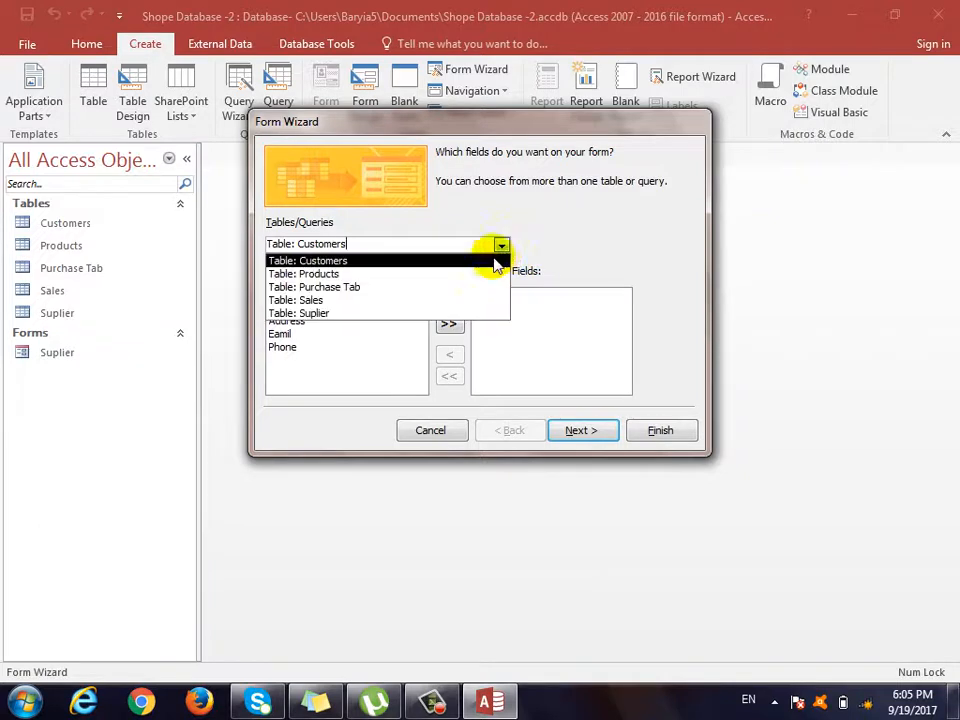
left_click(387, 277)
left_click(449, 323)
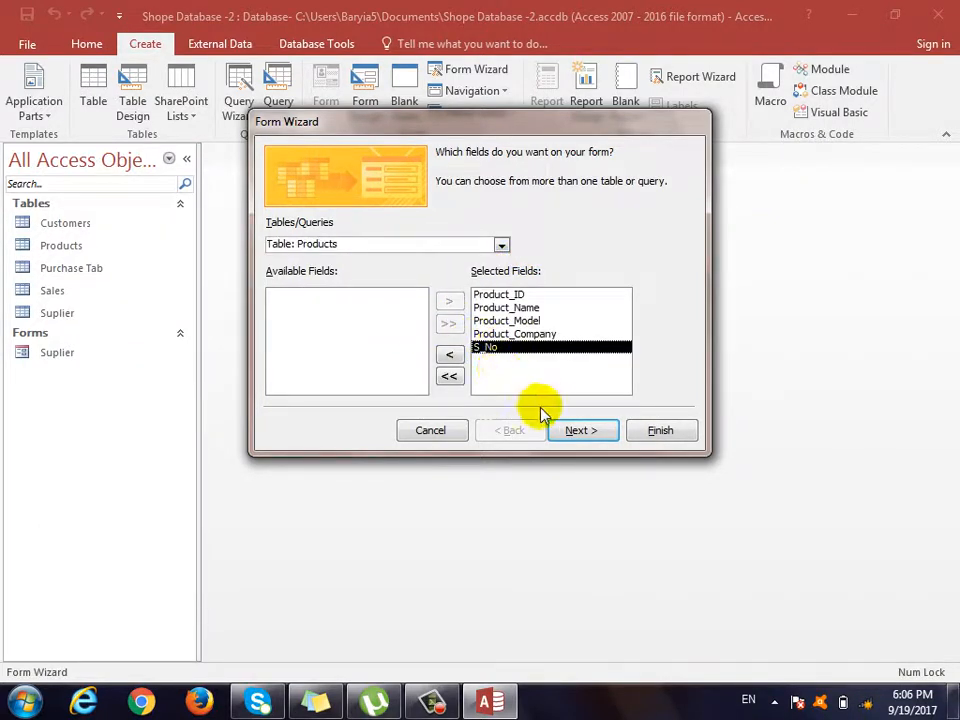
Step: Give the form the Datasheet layout and the title Products, finish it for viewing, and close it
left_click(579, 429)
left_click(566, 428)
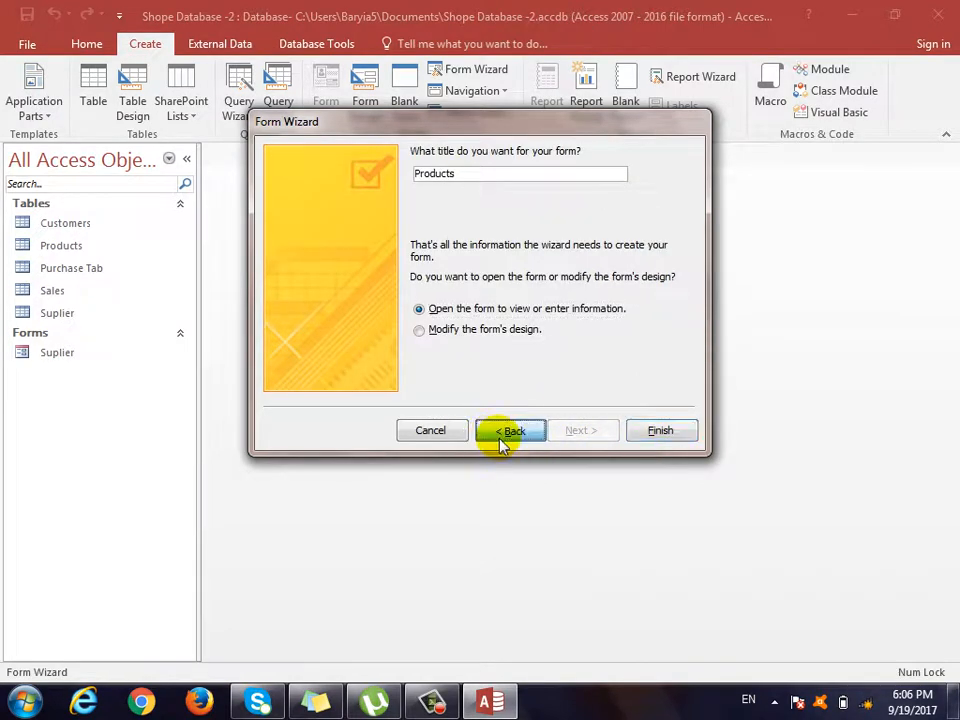
left_click(506, 431)
left_click(577, 251)
left_click(607, 433)
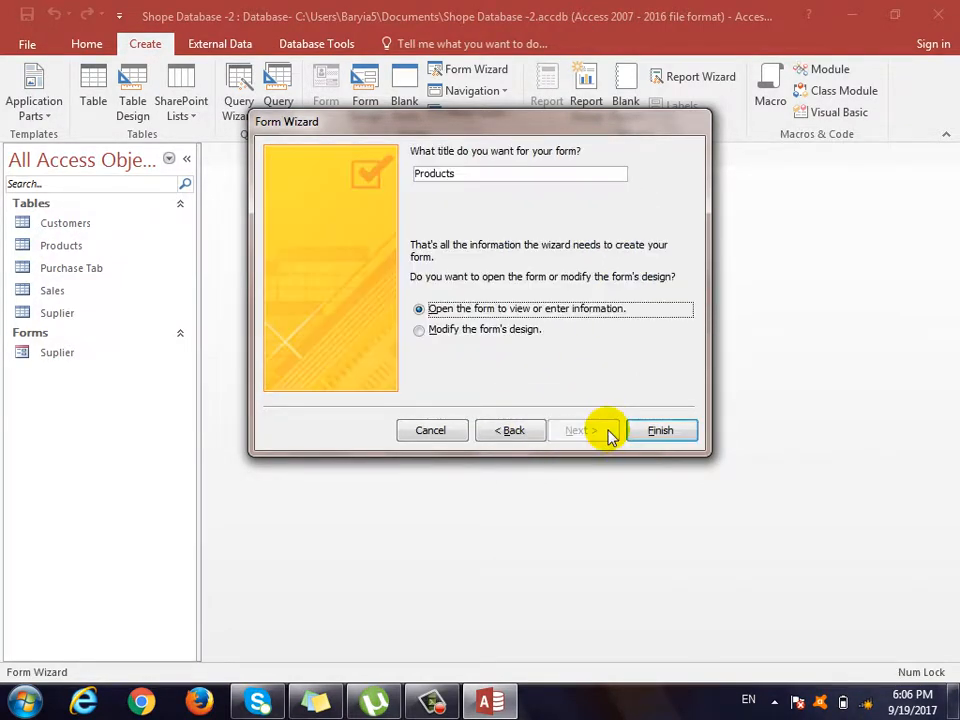
left_click(690, 433)
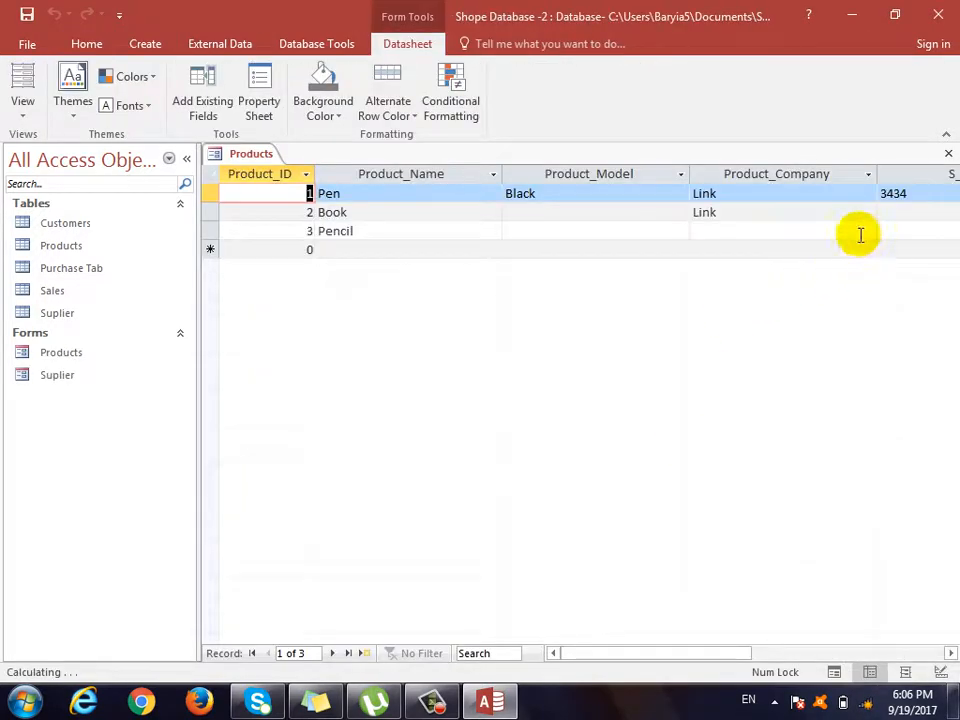
left_click(949, 154)
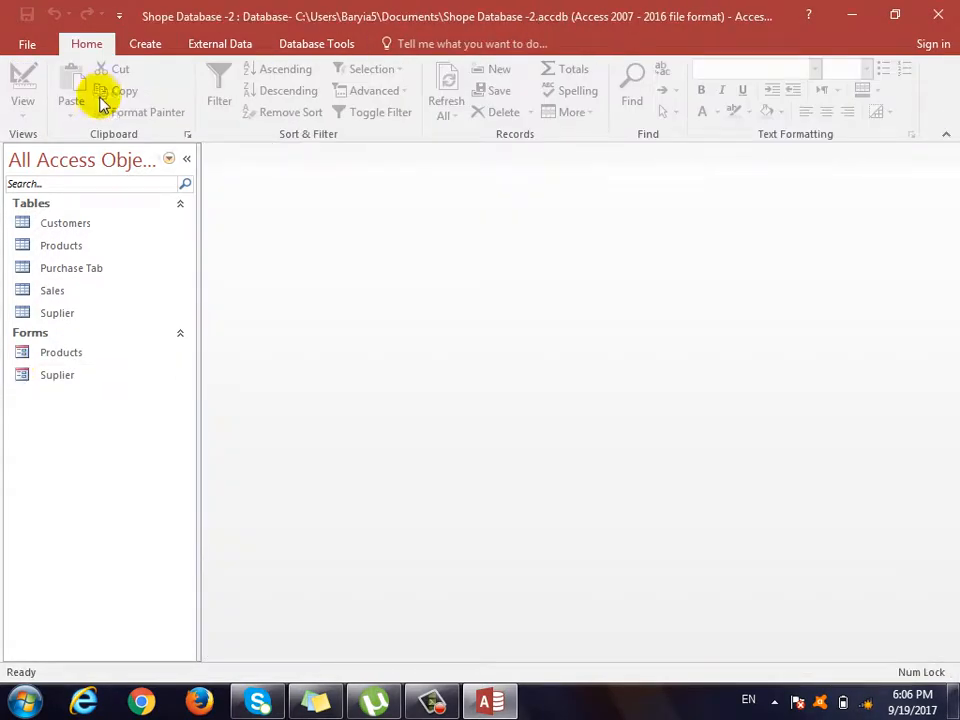
Step: Start another Form Wizard form using all fields of the Purchase Tab table
left_click(145, 44)
left_click(462, 68)
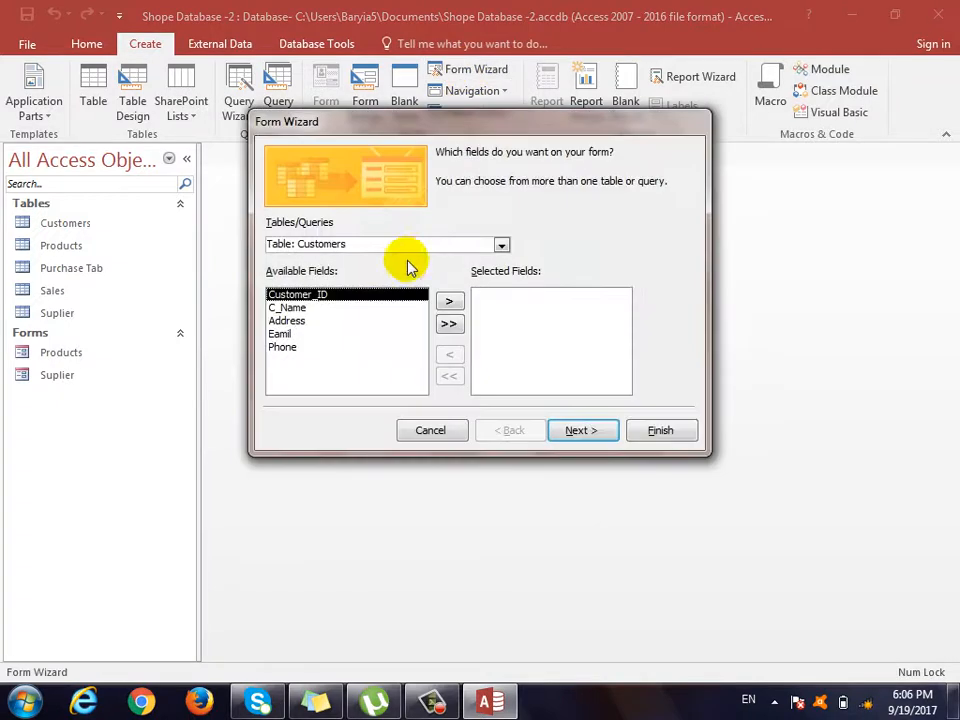
left_click(503, 245)
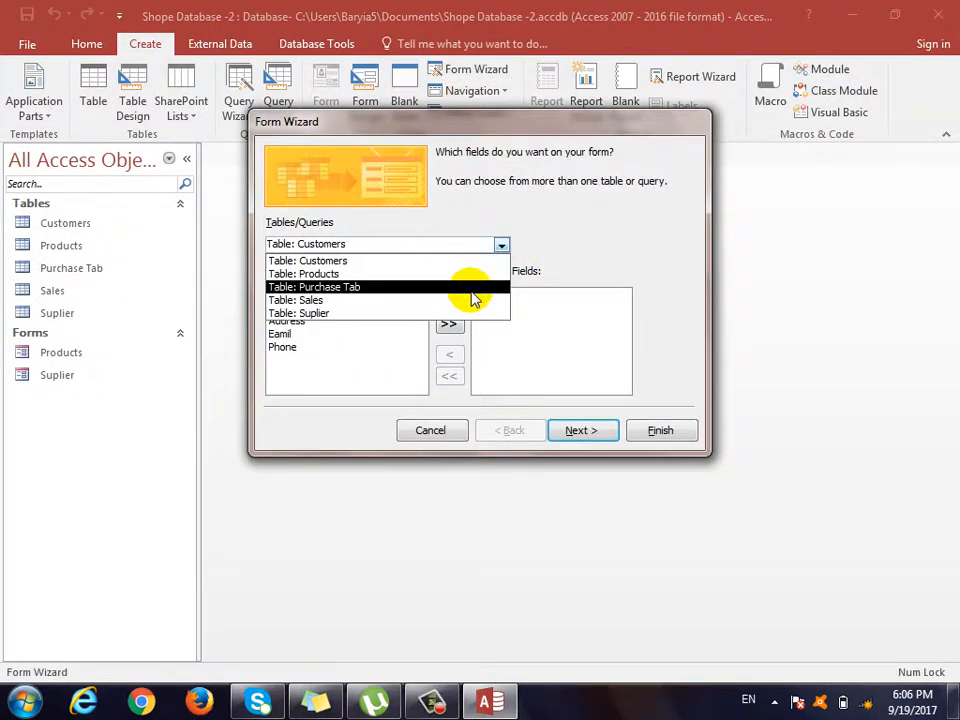
left_click(466, 287)
left_click(449, 323)
left_click(497, 335)
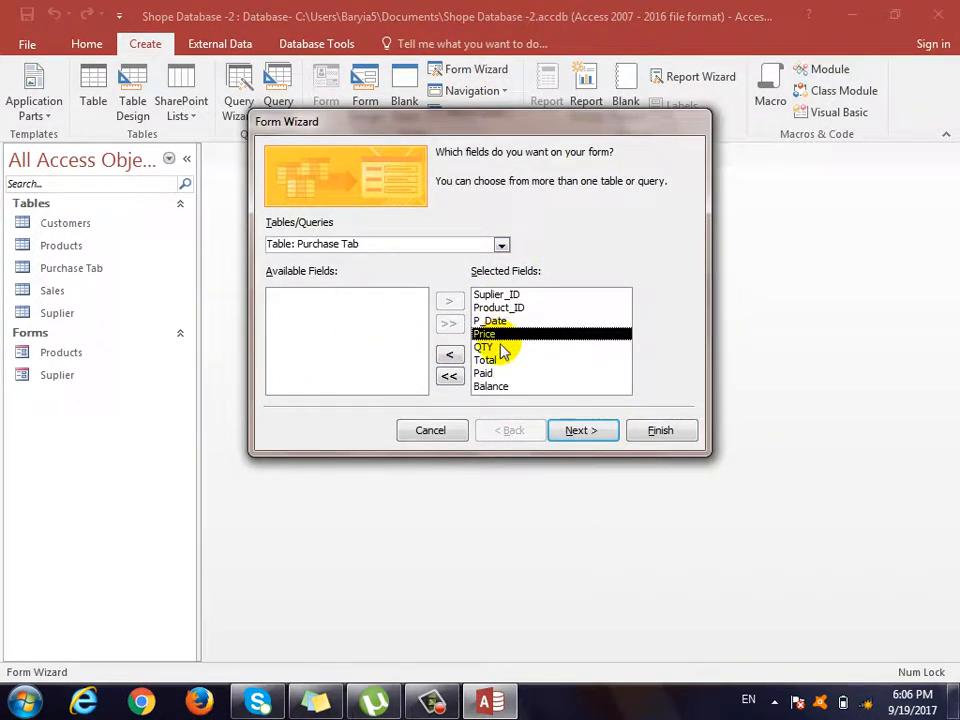
left_click(502, 347)
Step: Keep the Columnar layout and the title Purchase Tab, finish the form for viewing, and close it
left_click(581, 432)
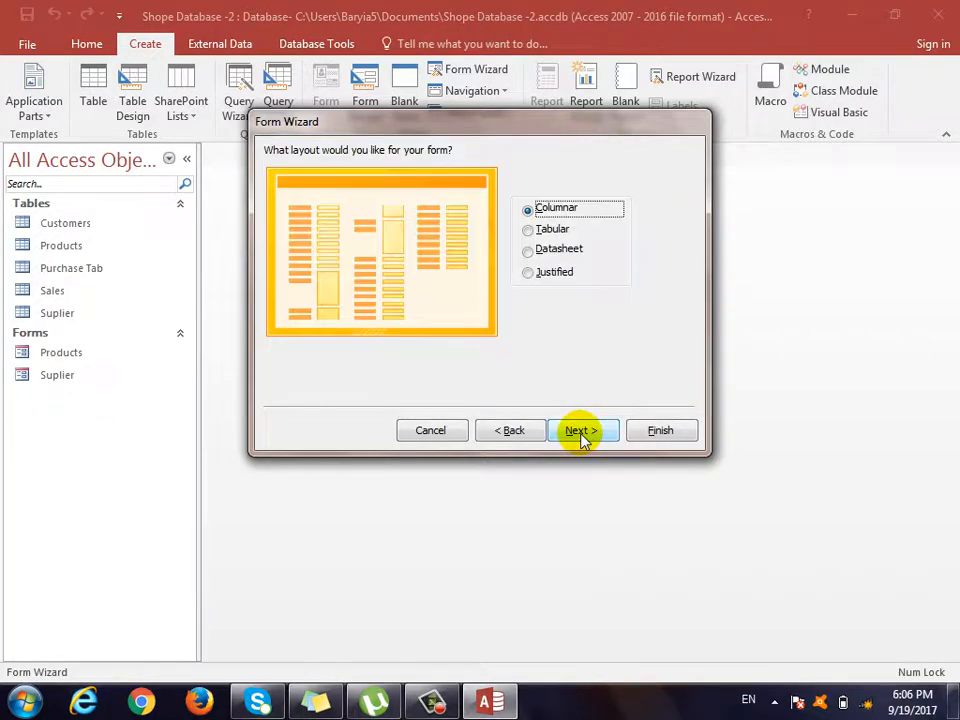
left_click(581, 432)
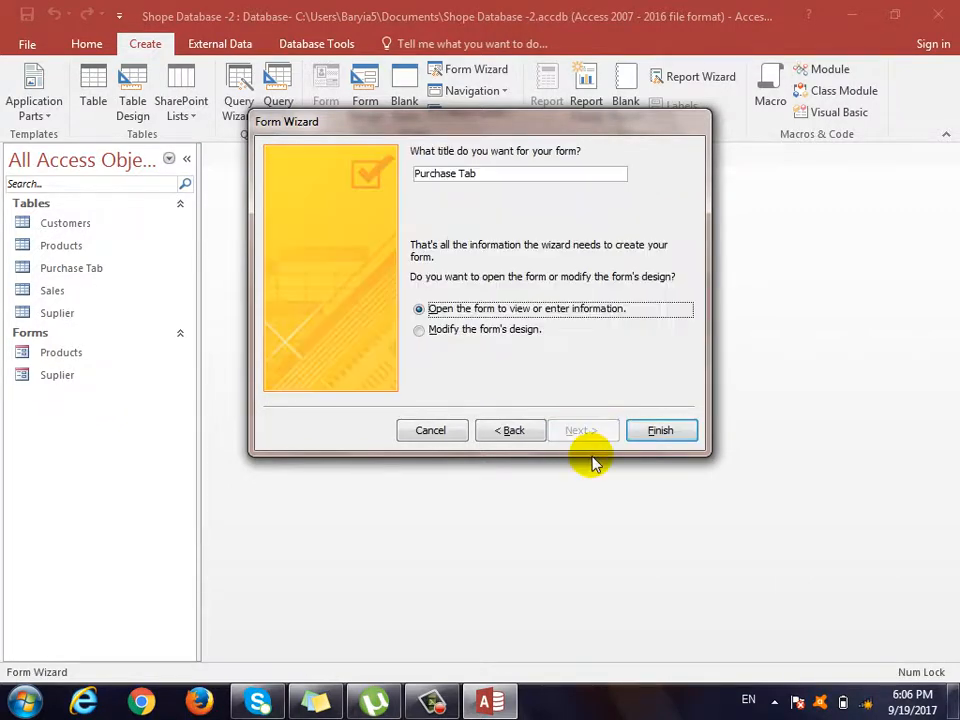
left_click(643, 438)
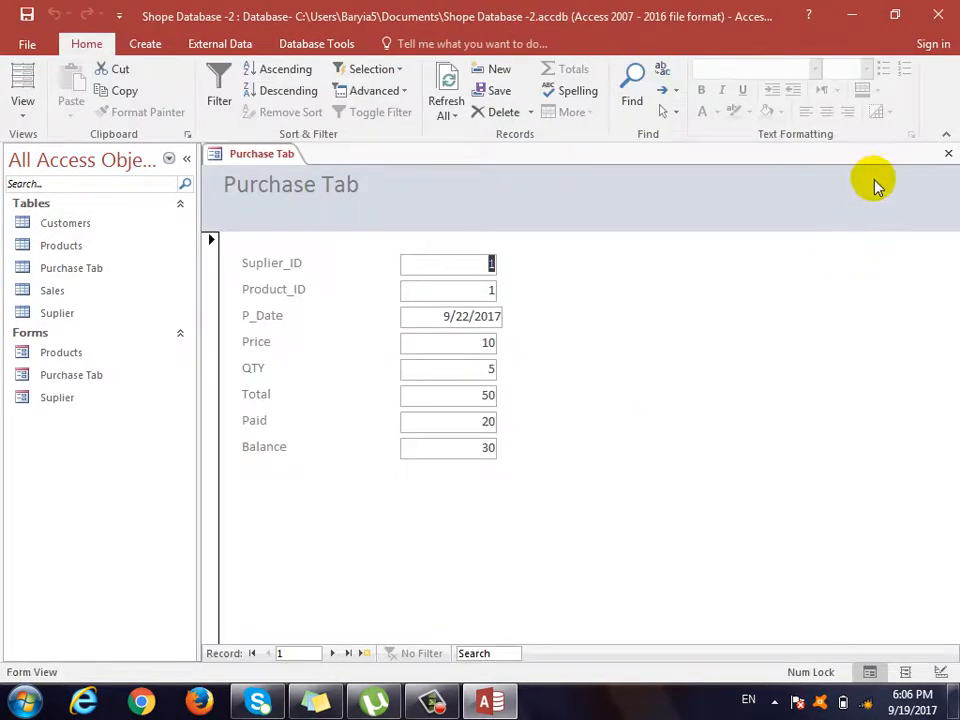
left_click(950, 157)
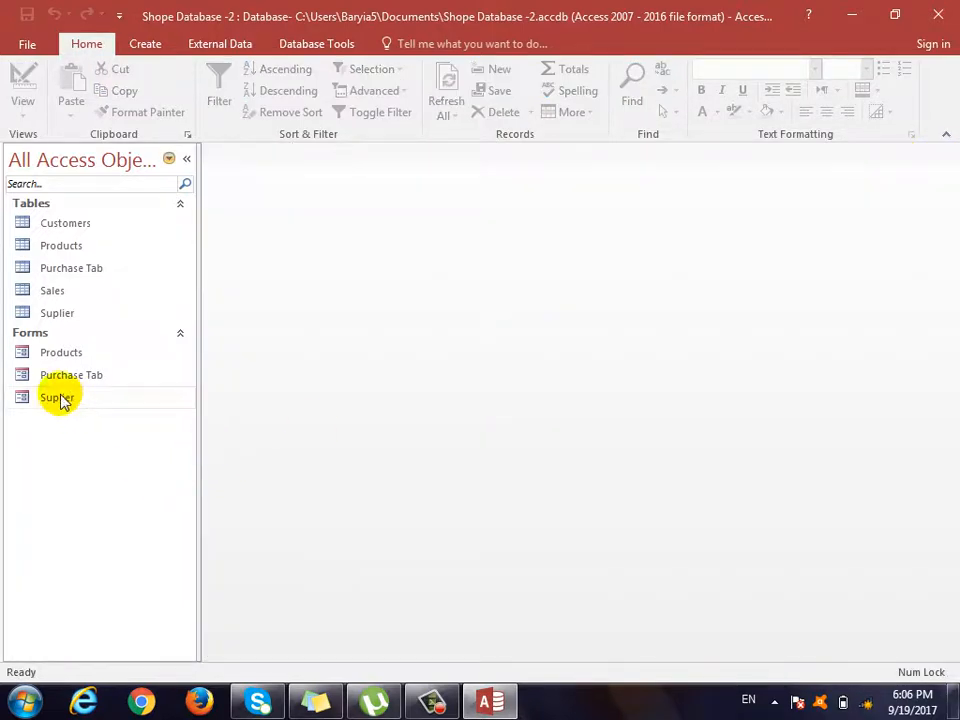
Step: Open the Suplier form in Design View and extend its Detail section to about 5 inches high
double_click(52, 401)
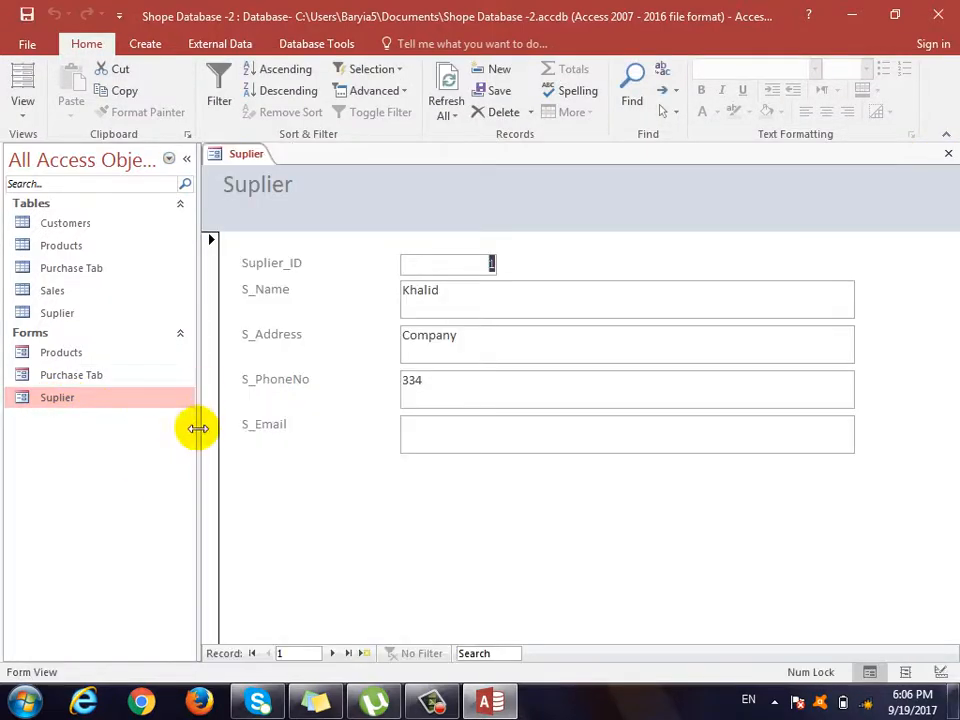
left_click(23, 112)
left_click(79, 229)
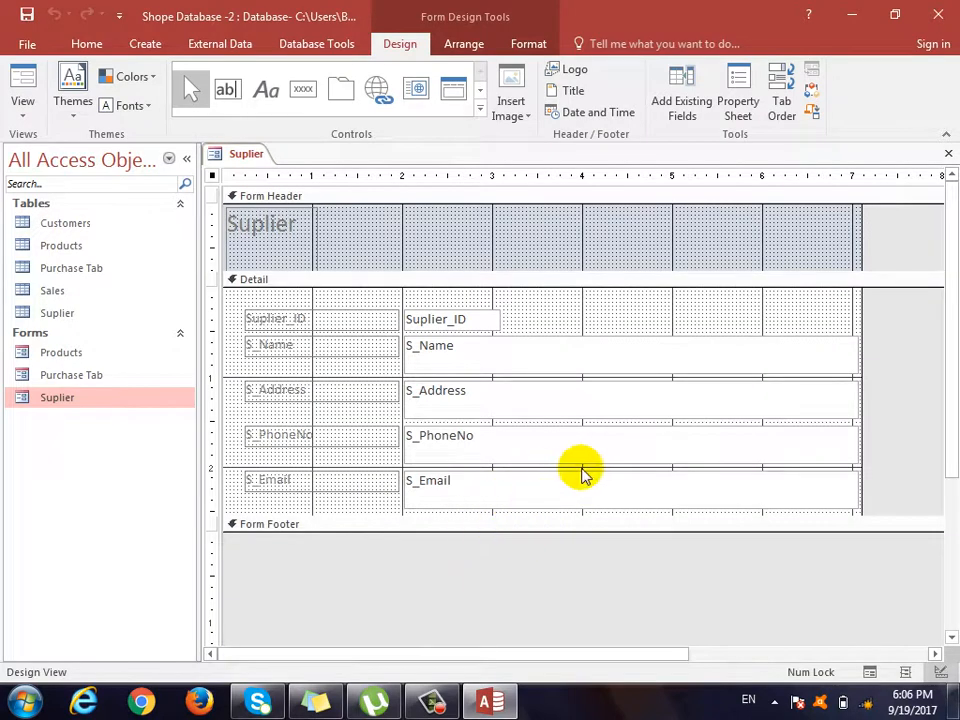
scroll(580, 500, "down", 2)
left_click_drag(545, 438, 549, 585)
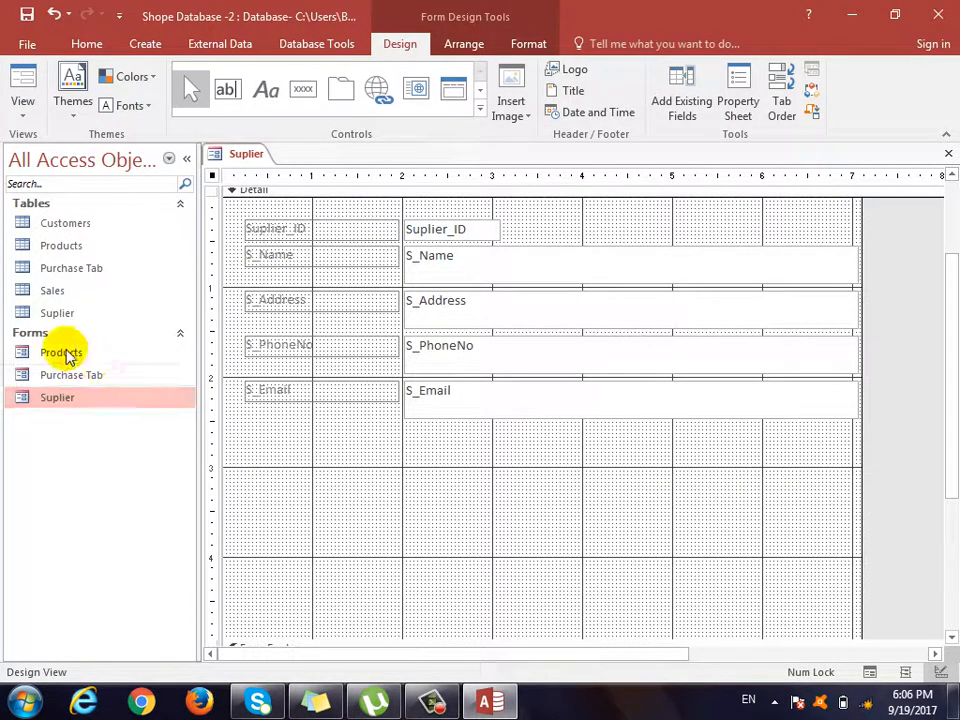
Step: Insert the Products form as a subform below S_Email and the Purchase Tab form beside the supplier fields, near the top of the Detail section
left_click_drag(64, 352, 259, 476)
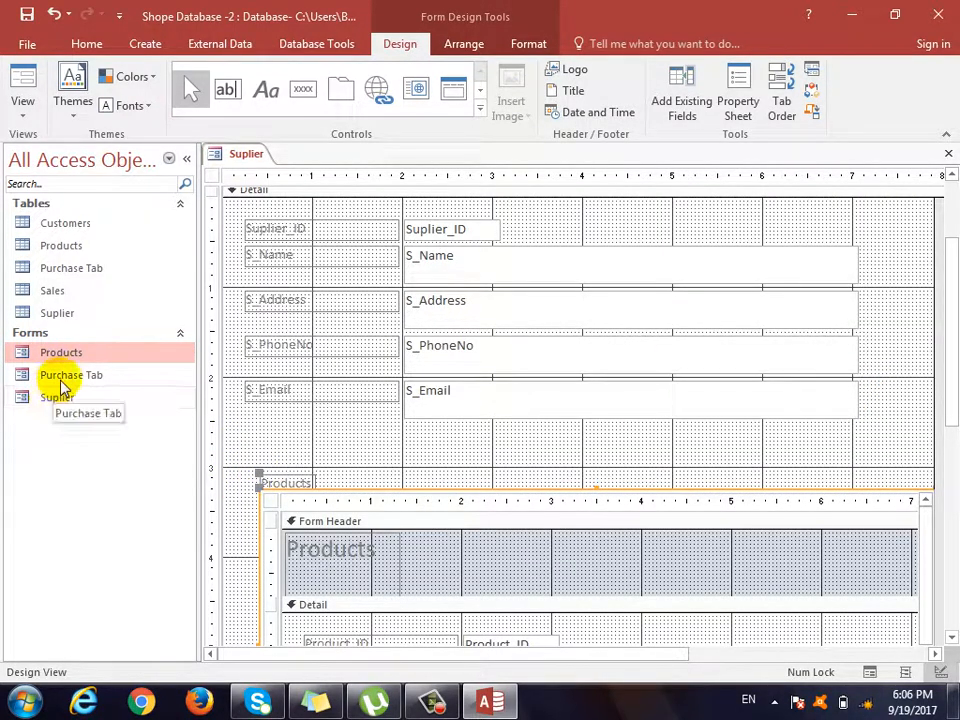
left_click_drag(61, 382, 855, 262)
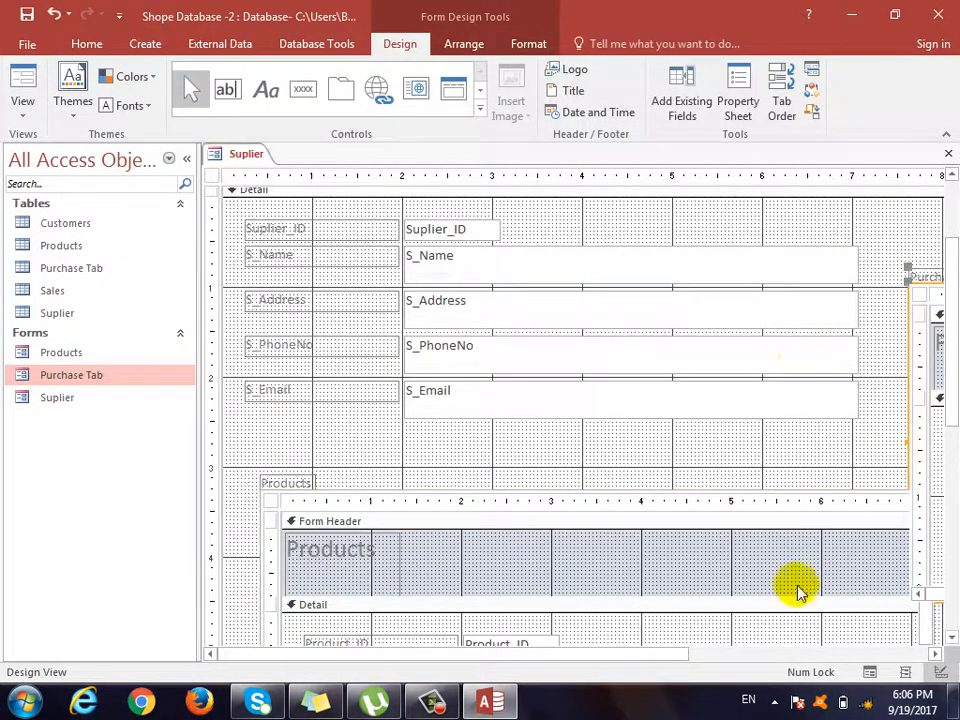
left_click_drag(638, 656, 860, 655)
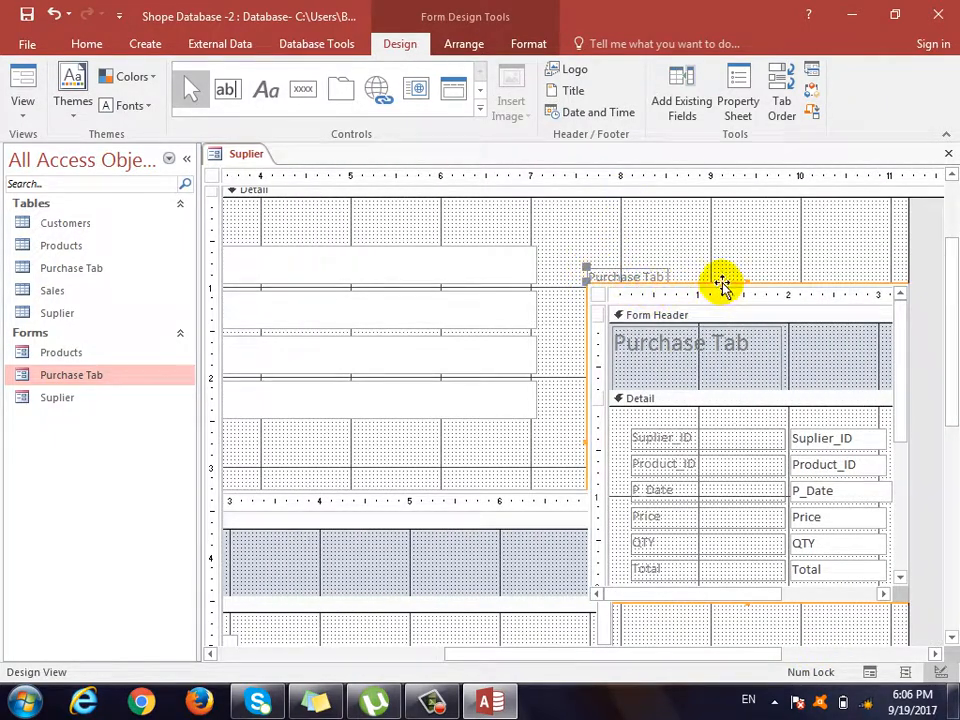
left_click_drag(716, 281, 735, 221)
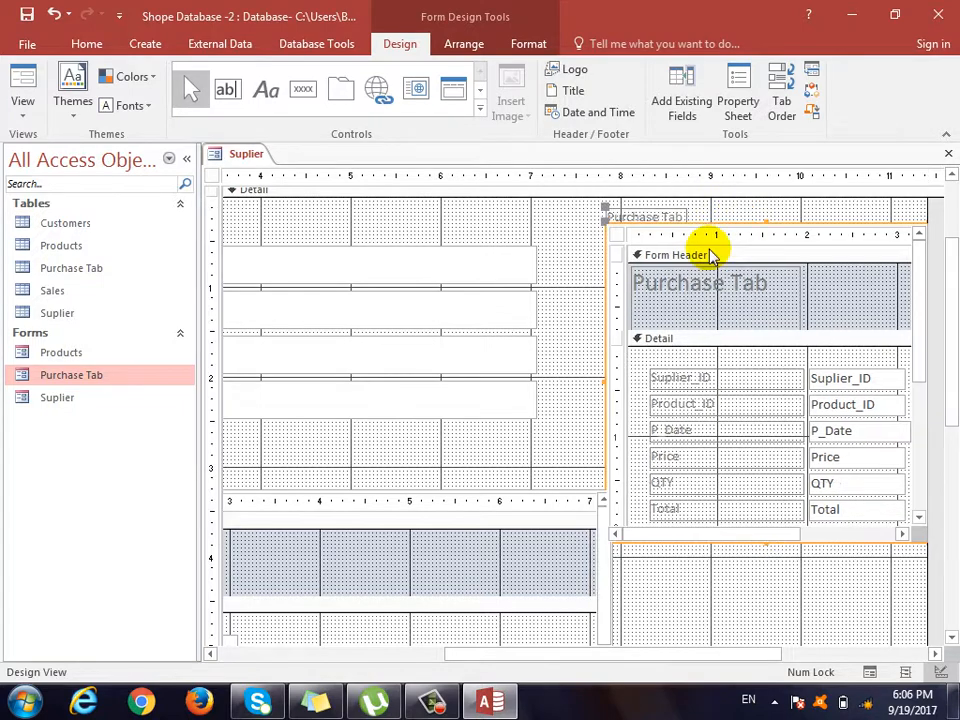
Step: Preview the Suplier form in Form View and check the Products and Purchase Tab subforms
left_click(24, 117)
left_click(40, 146)
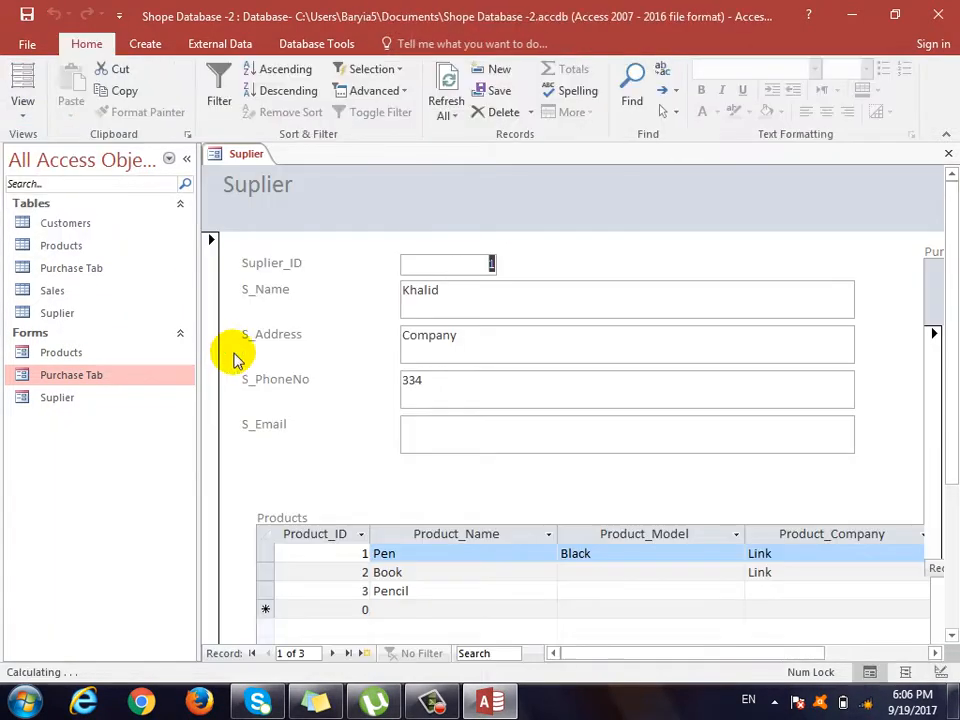
left_click_drag(555, 655, 696, 658)
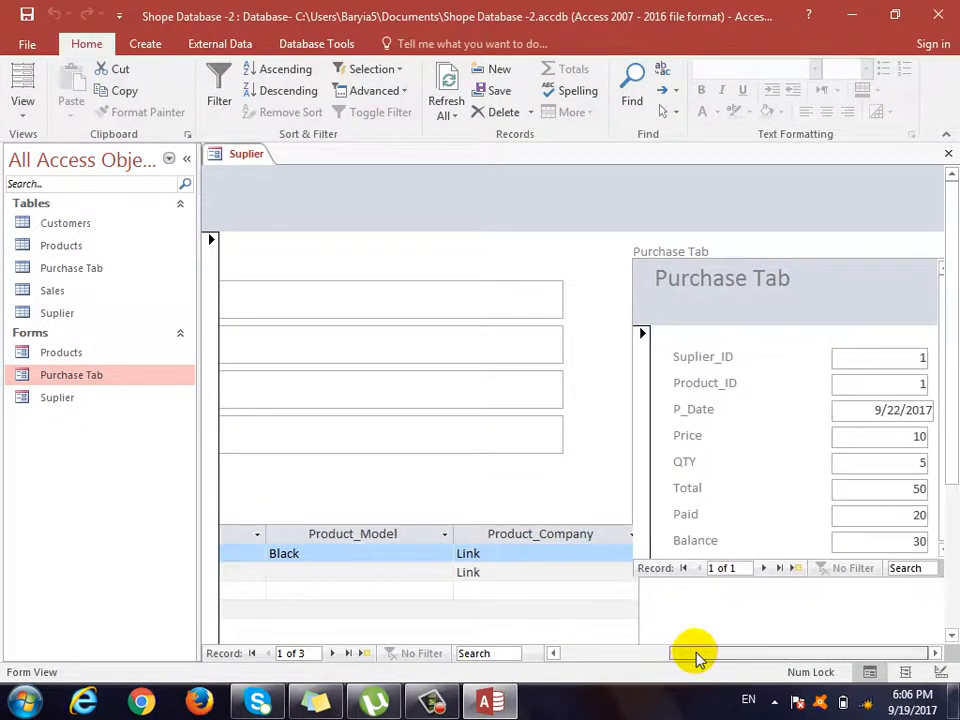
Step: In Design View, make the Purchase Tab subform about 1 inch taller to fit all fields through Balance, and nudge the Products subform slightly
left_click(16, 114)
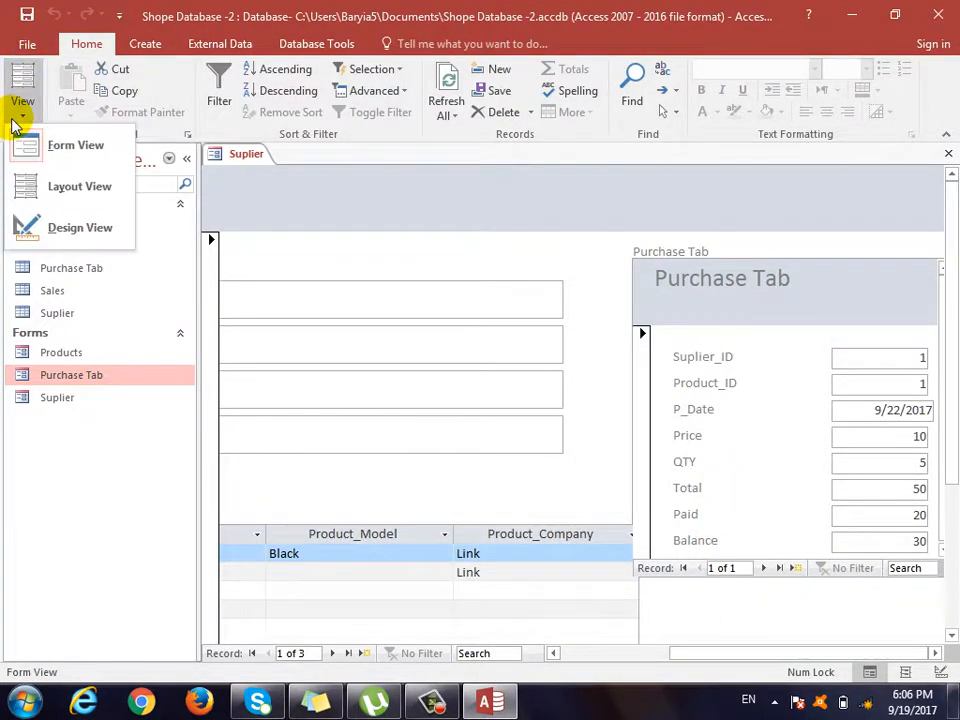
left_click(96, 233)
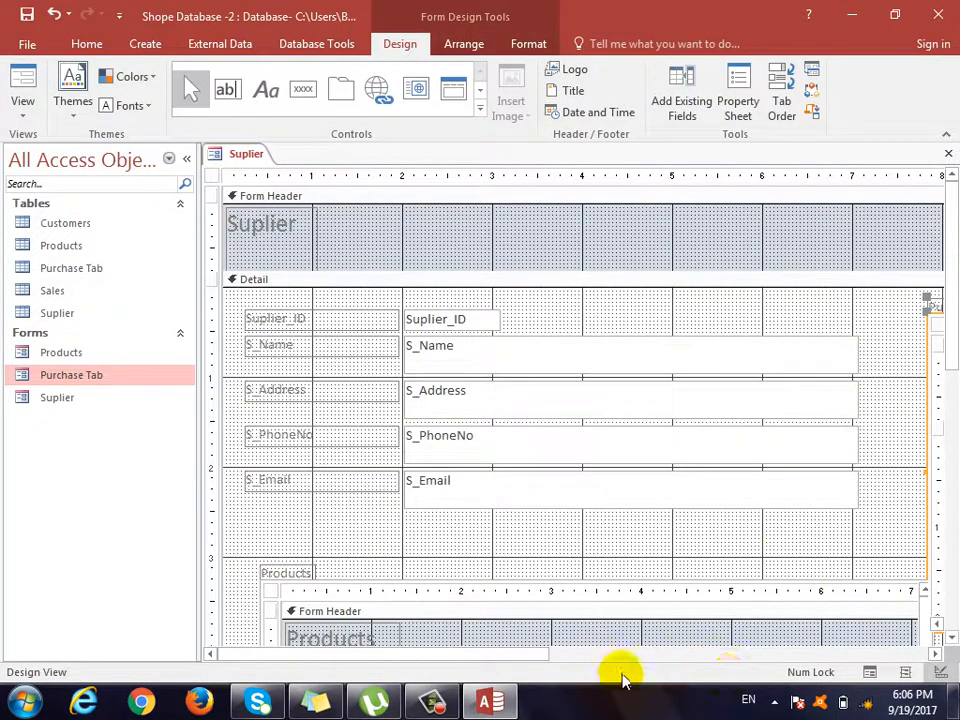
left_click_drag(482, 654, 755, 658)
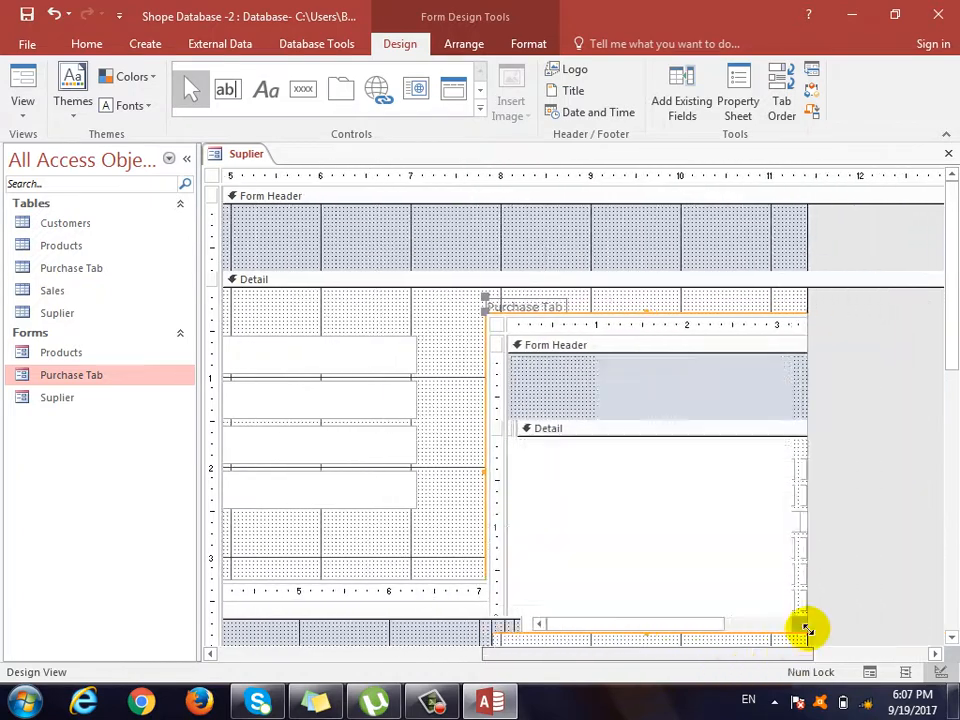
scroll(664, 606, "down", 4)
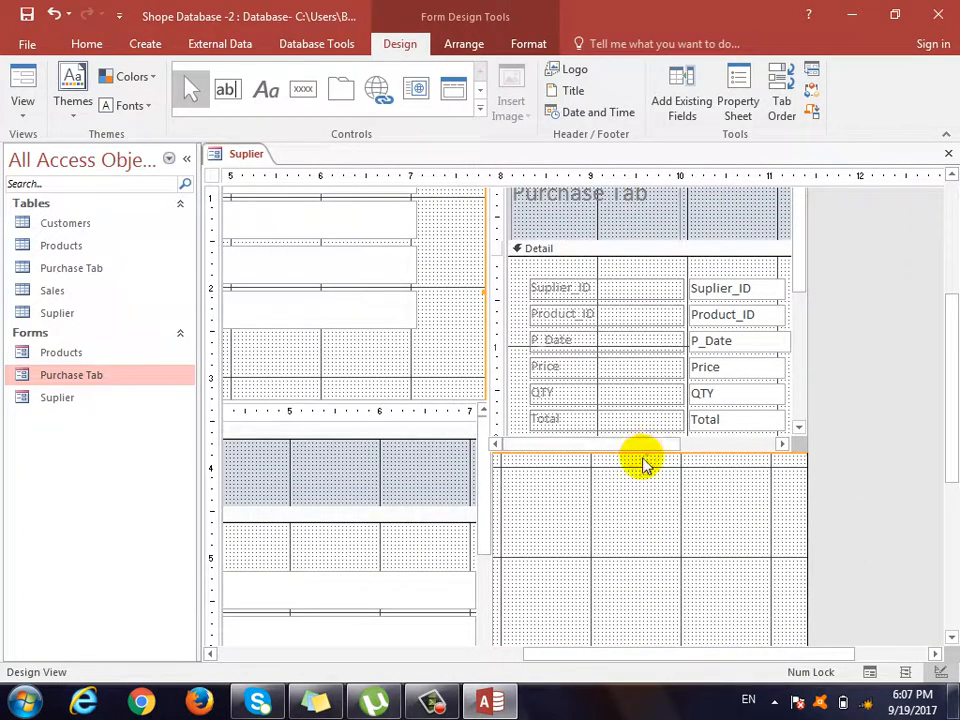
left_click_drag(645, 452, 649, 540)
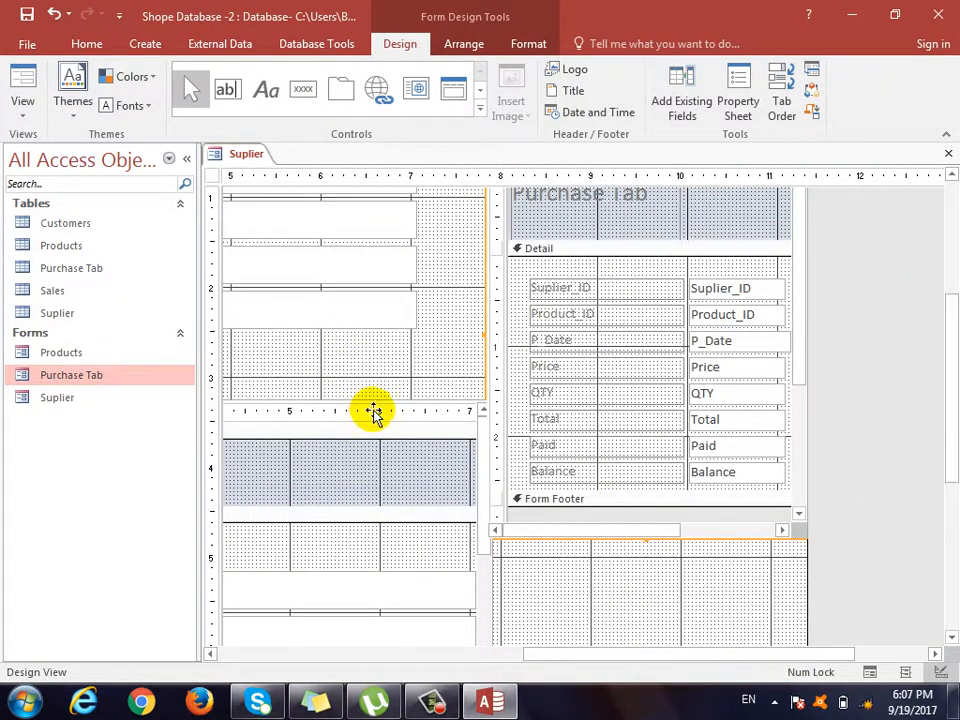
left_click_drag(373, 412, 371, 407)
Step: Switch the Suplier form to Form View and look over the supplier fields and both subforms across its full width
left_click(24, 115)
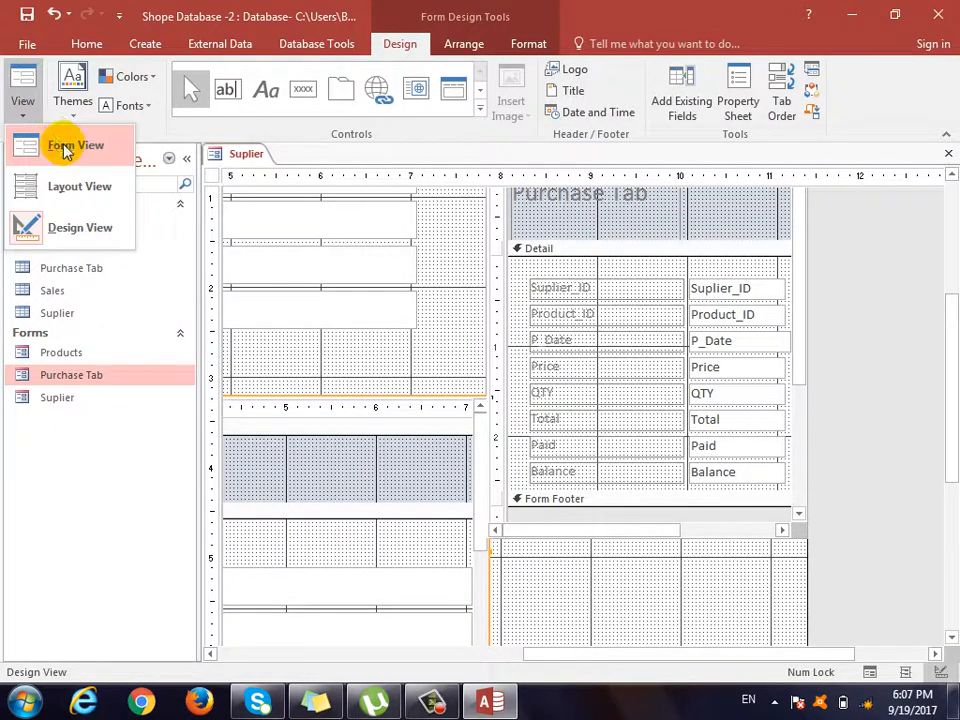
left_click(65, 148)
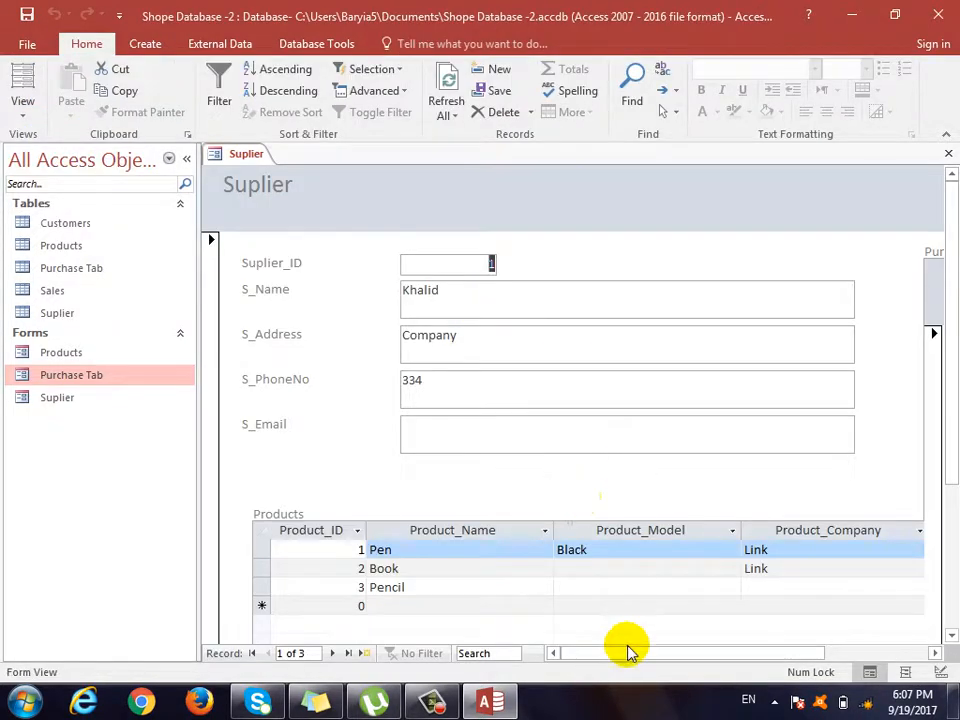
left_click_drag(647, 656, 672, 660)
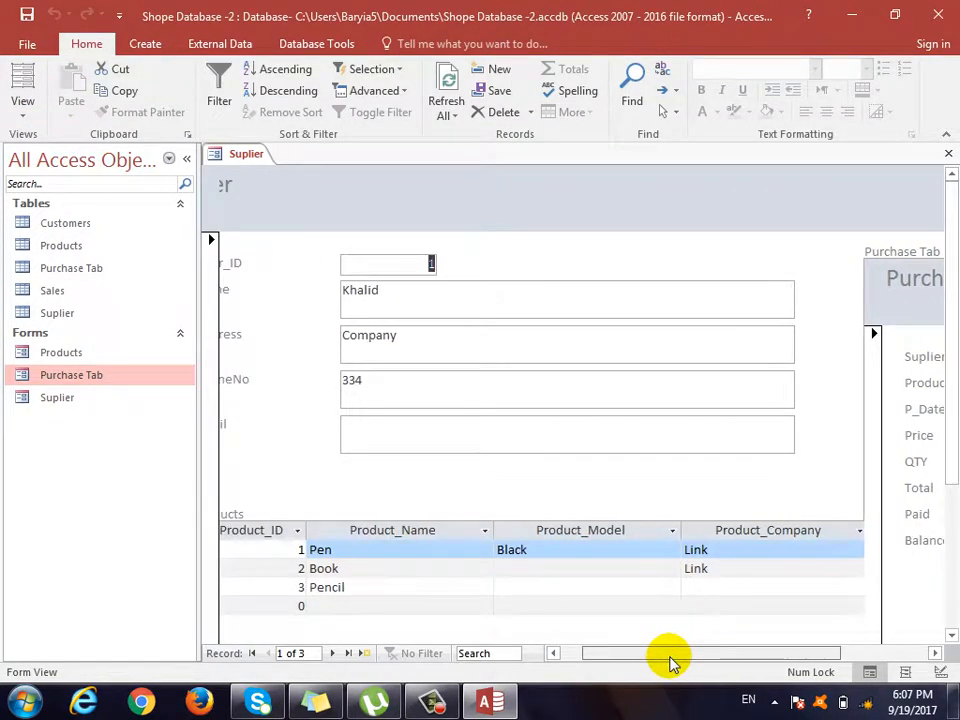
scroll(678, 532, "down", 2)
scroll(672, 530, "up", 2)
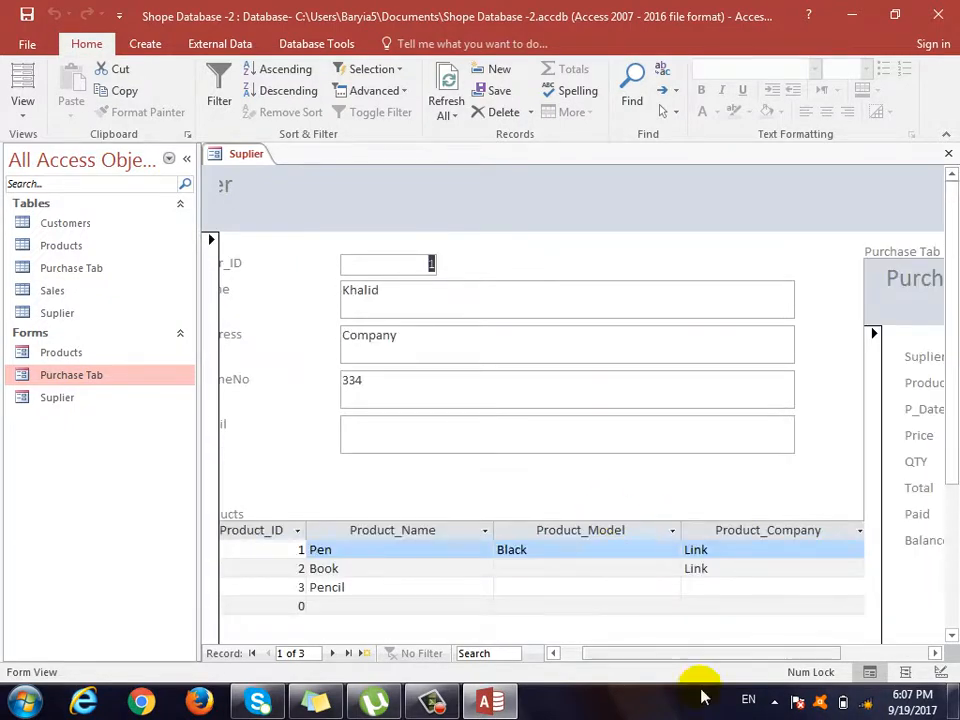
left_click_drag(696, 666, 838, 572)
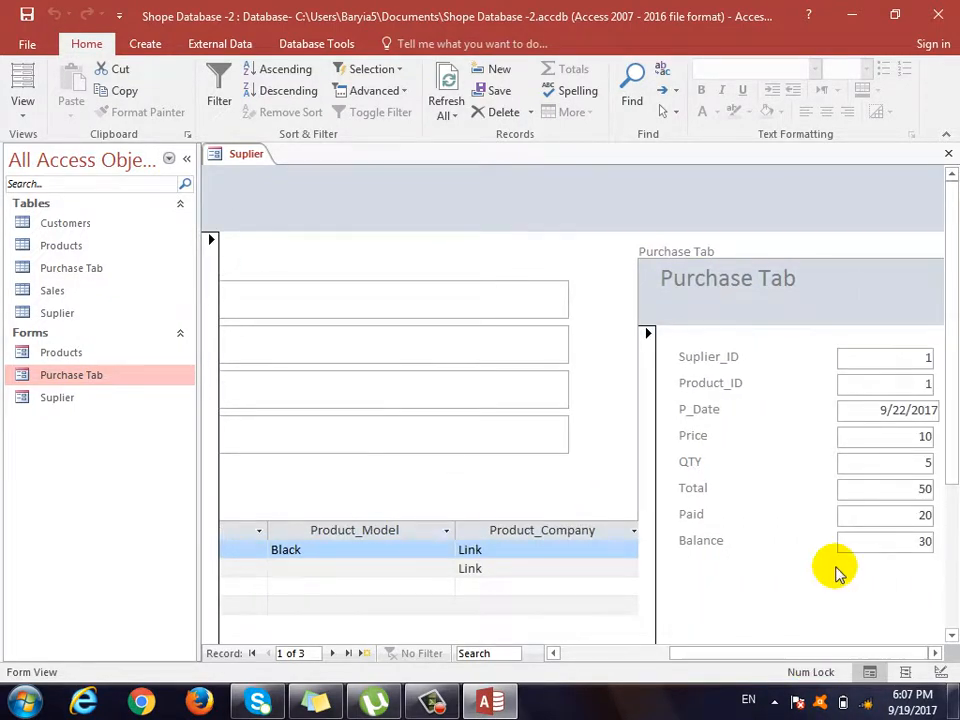
left_click_drag(763, 658, 634, 660)
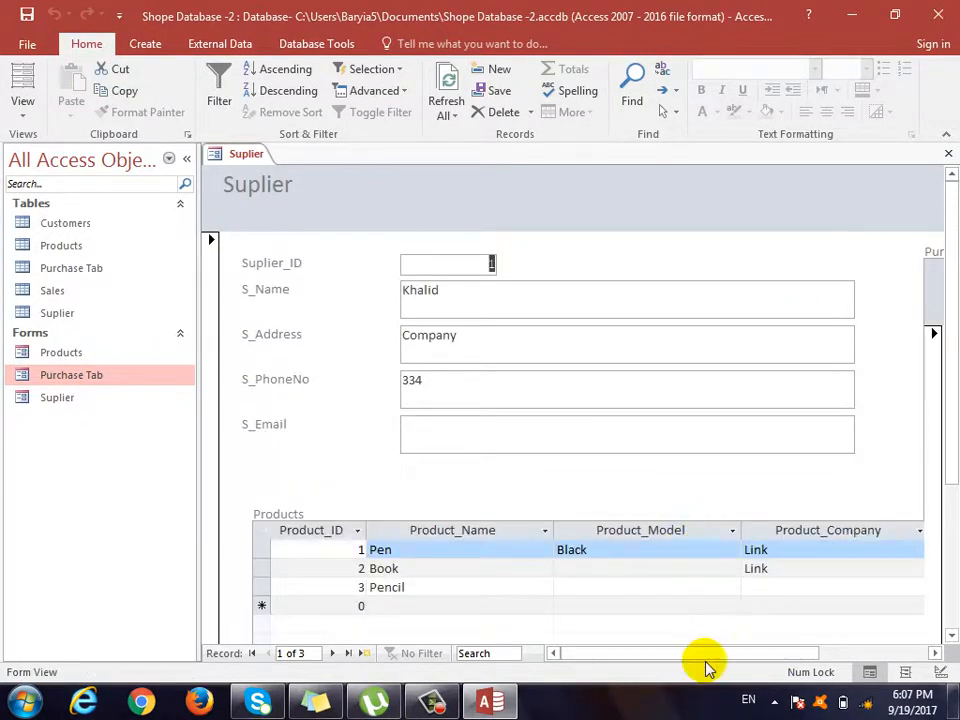
left_click_drag(709, 656, 690, 651)
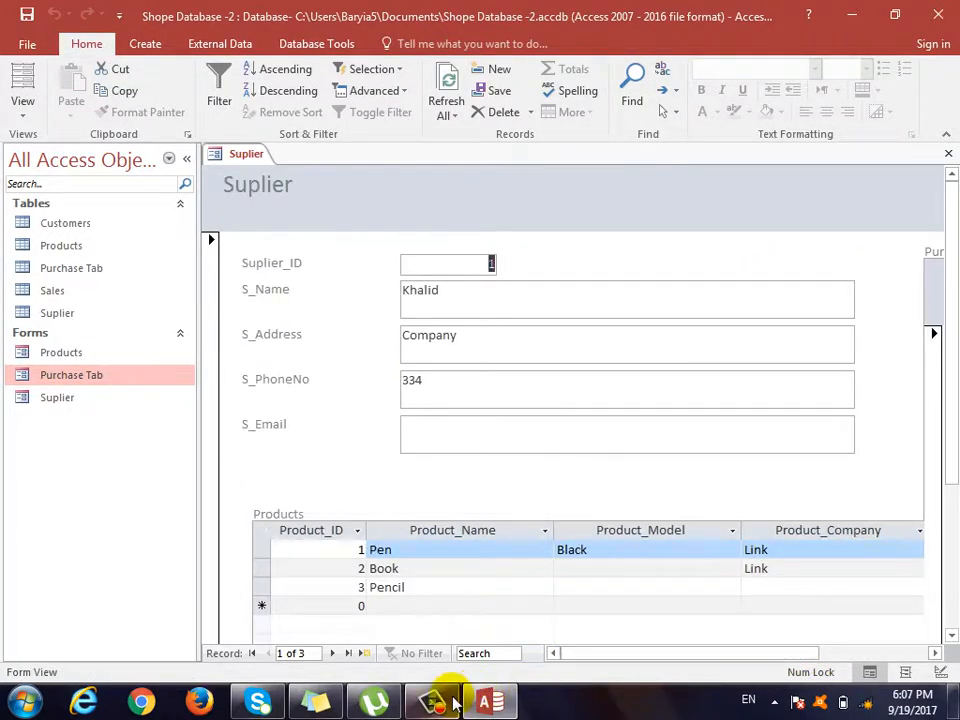
left_click(432, 701)
left_click(870, 615)
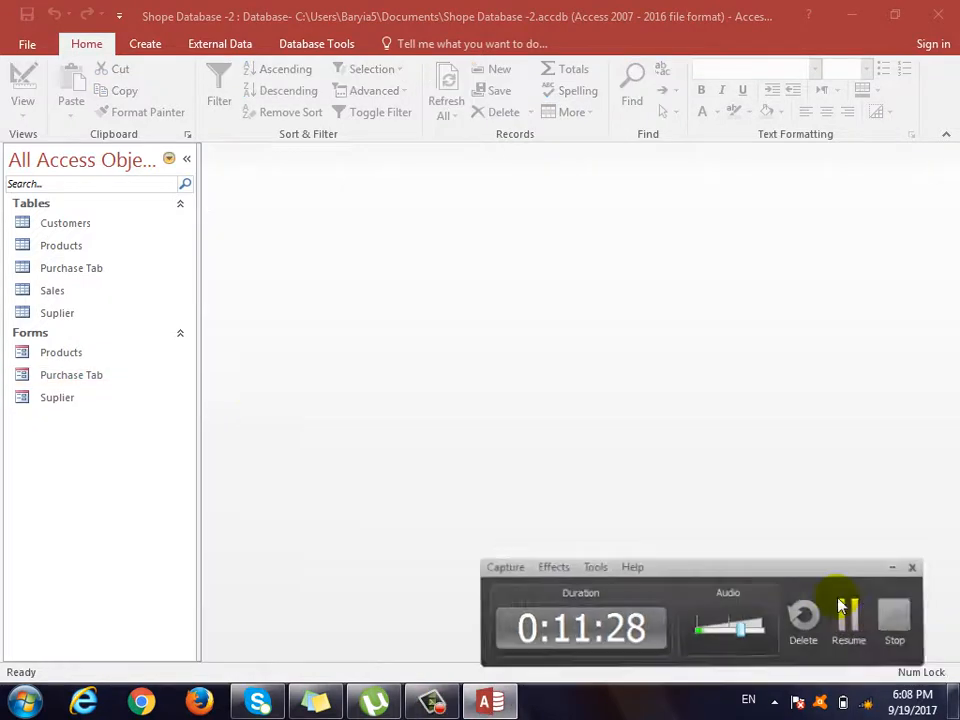
left_click(846, 615)
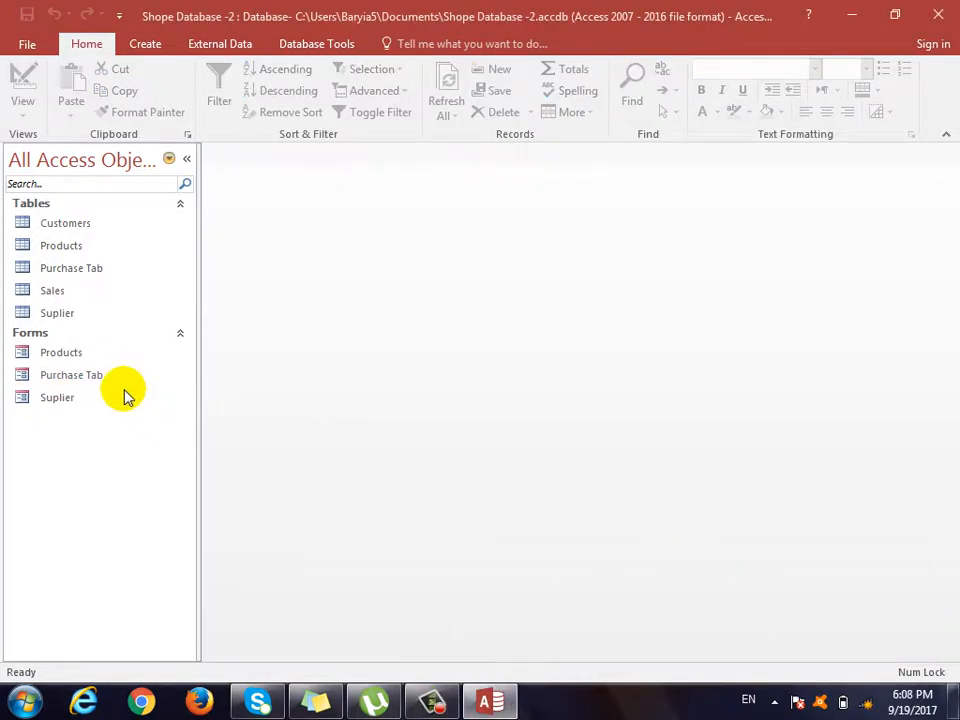
Step: Open the Suplier form in Design View, extend its Detail section about 1.2 inches below S_Email, and insert the Products form there as a subform
double_click(50, 398)
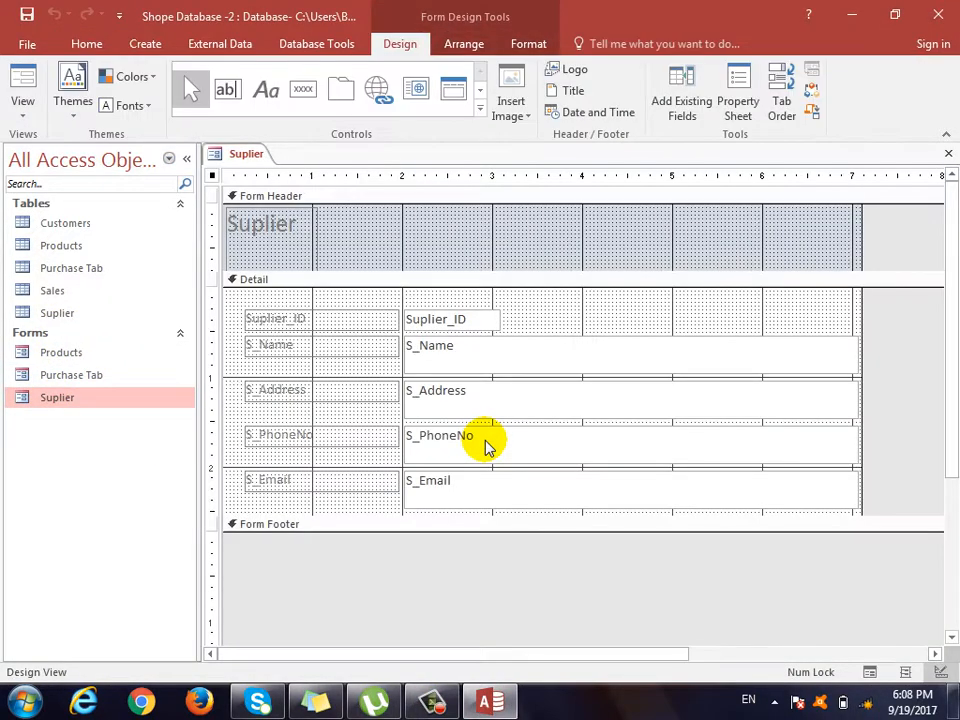
scroll(326, 504, "down", 3)
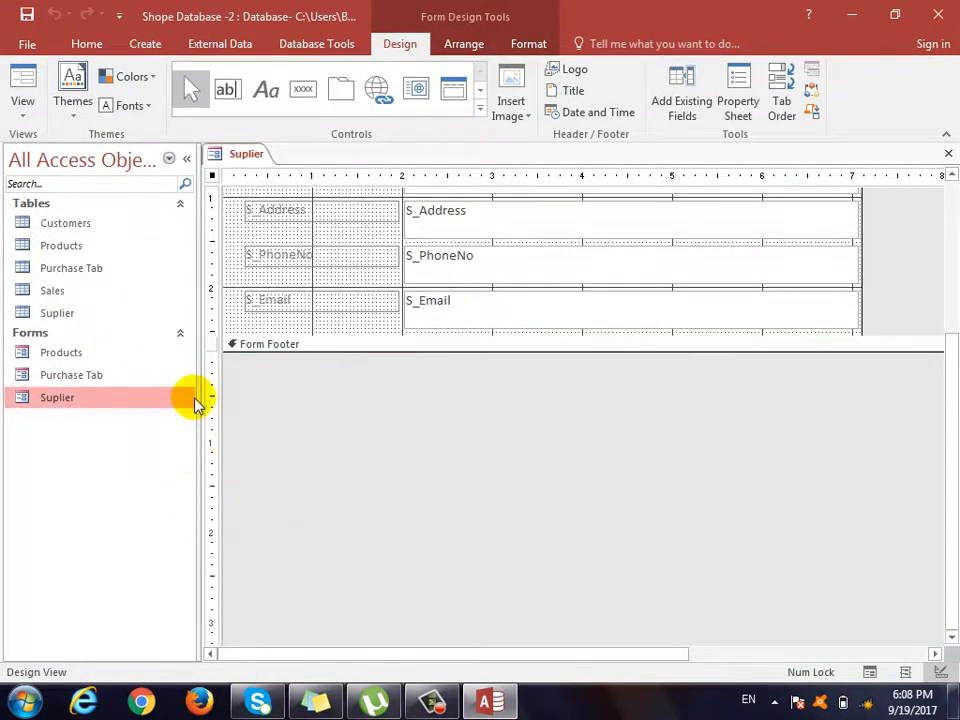
left_click_drag(62, 353, 340, 447)
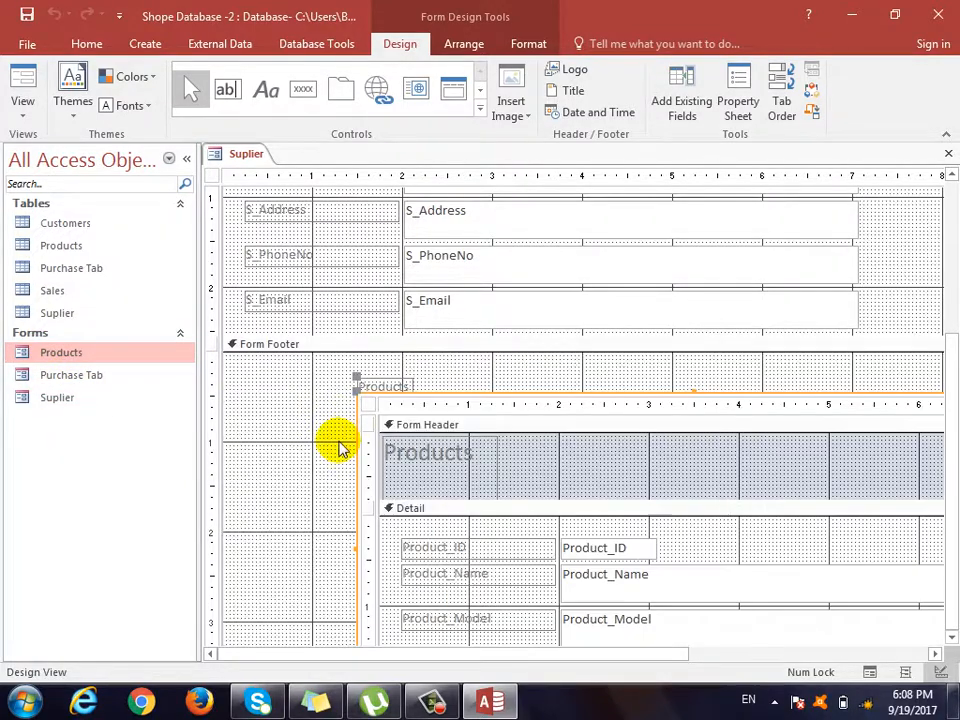
key("ctrl+z")
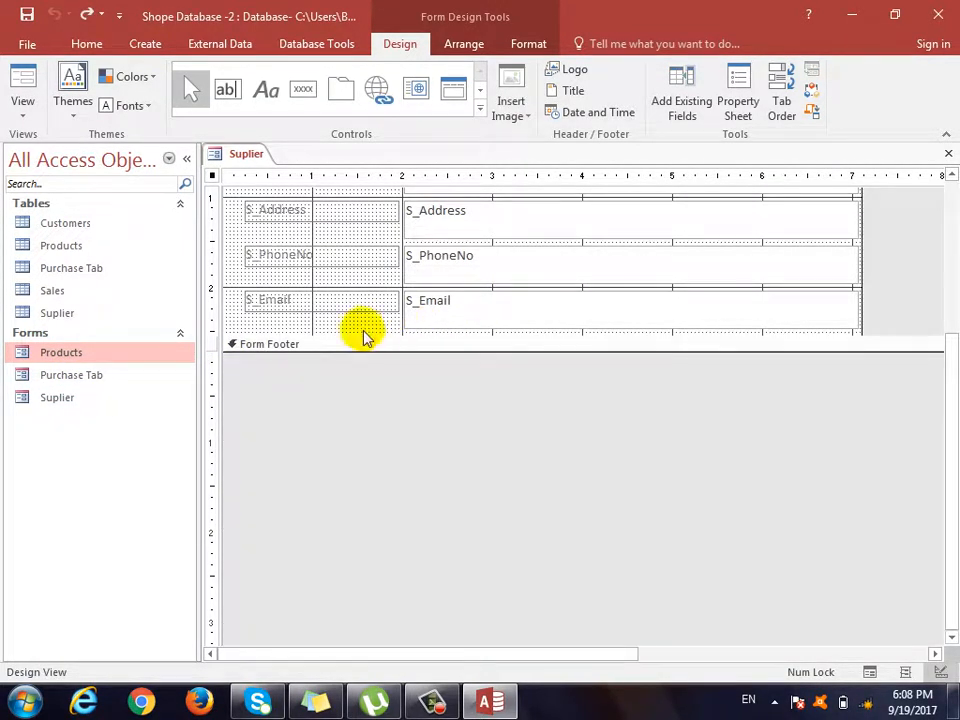
left_click_drag(355, 337, 358, 448)
left_click_drag(64, 349, 305, 408)
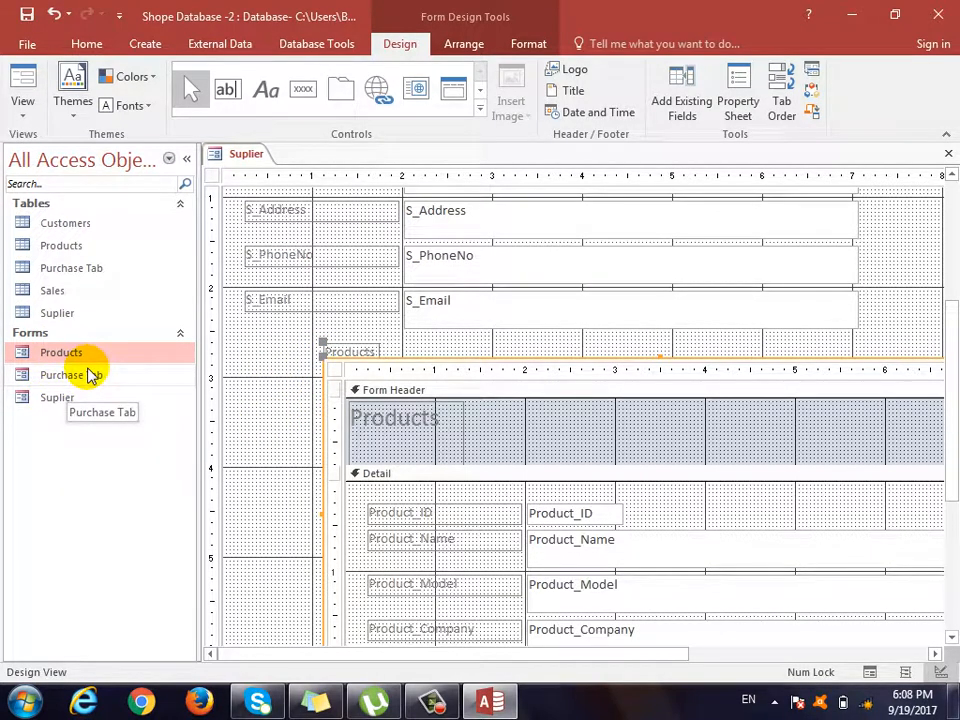
Step: Insert the Purchase Tab form as a subform to the right of the supplier fields and collapse the Navigation Pane
left_click_drag(90, 374, 870, 236)
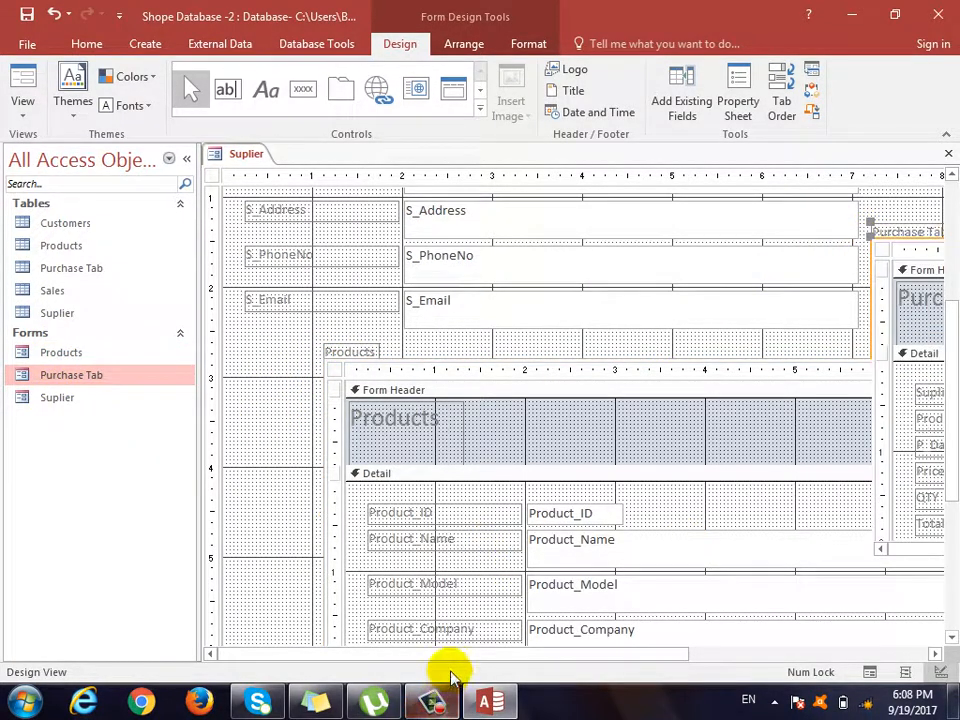
left_click_drag(456, 656, 525, 648)
left_click(187, 159)
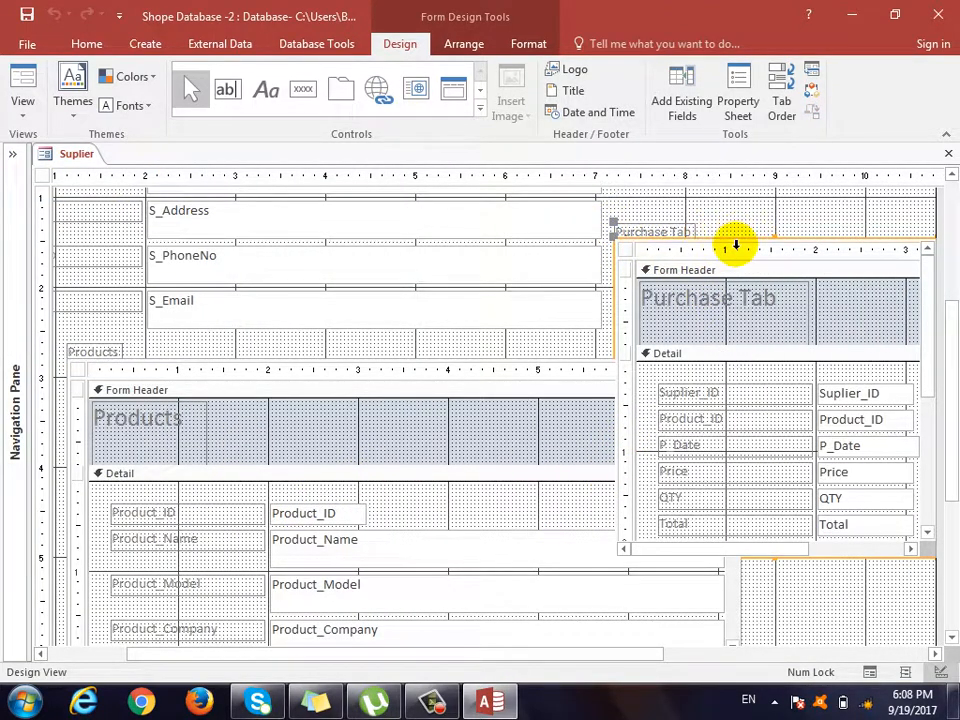
Step: Move the Purchase Tab subform near the top of the Detail section, clear of the Products subform, and make it about 1.6 inches taller
left_click_drag(736, 240, 756, 214)
scroll(703, 584, "down", 3)
scroll(703, 584, "up", 1)
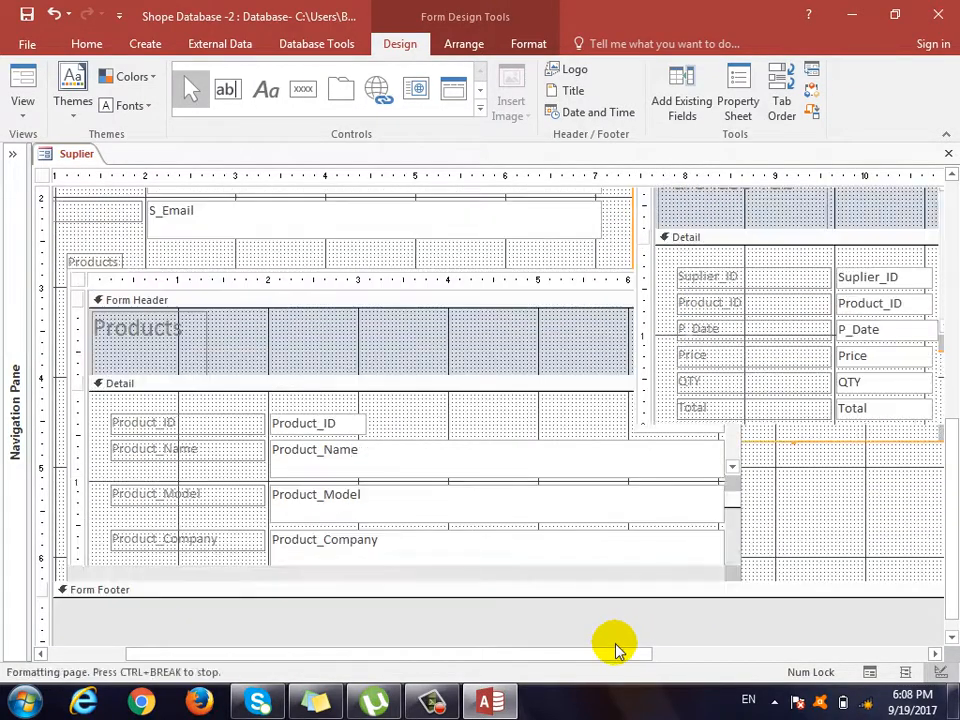
left_click_drag(615, 656, 780, 657)
scroll(692, 331, "up", 3)
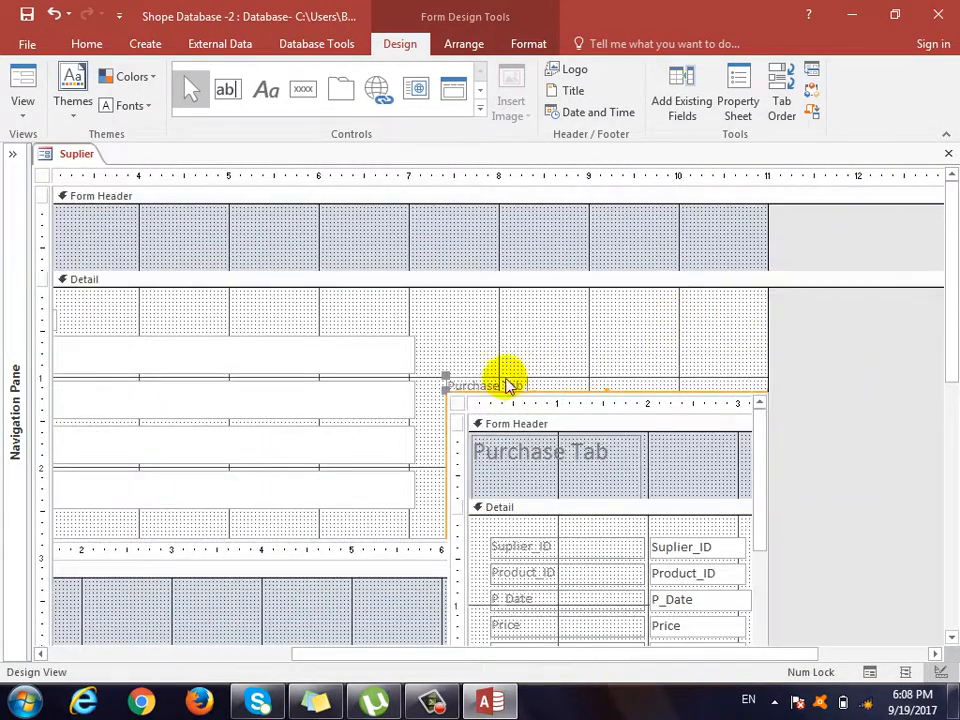
left_click_drag(493, 390, 560, 333)
scroll(637, 440, "down", 5)
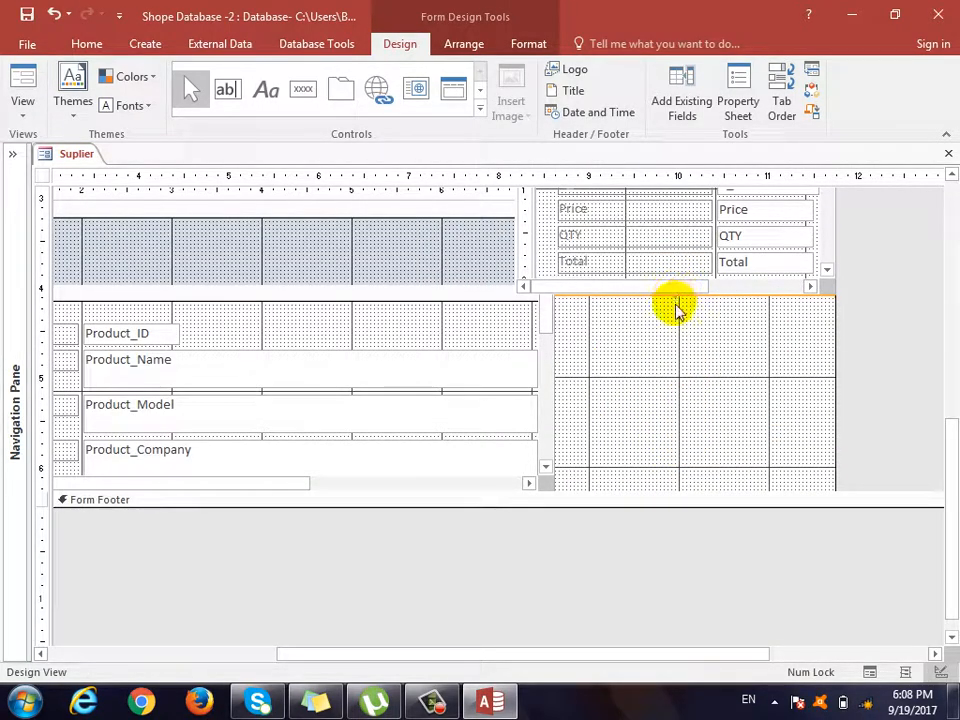
left_click_drag(675, 296, 675, 439)
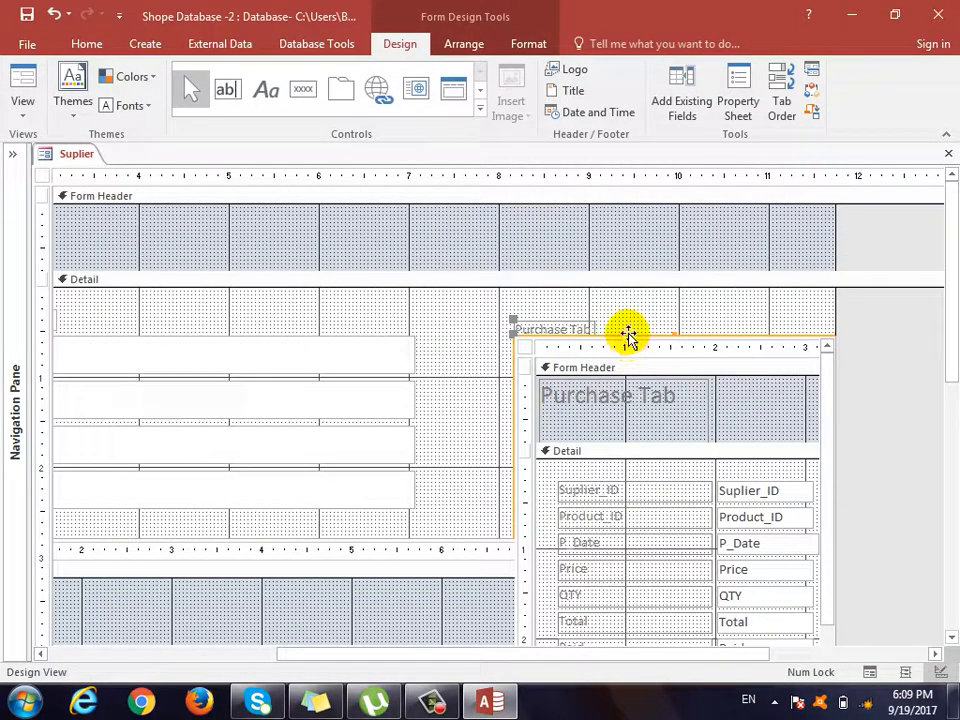
left_click_drag(628, 335, 654, 321)
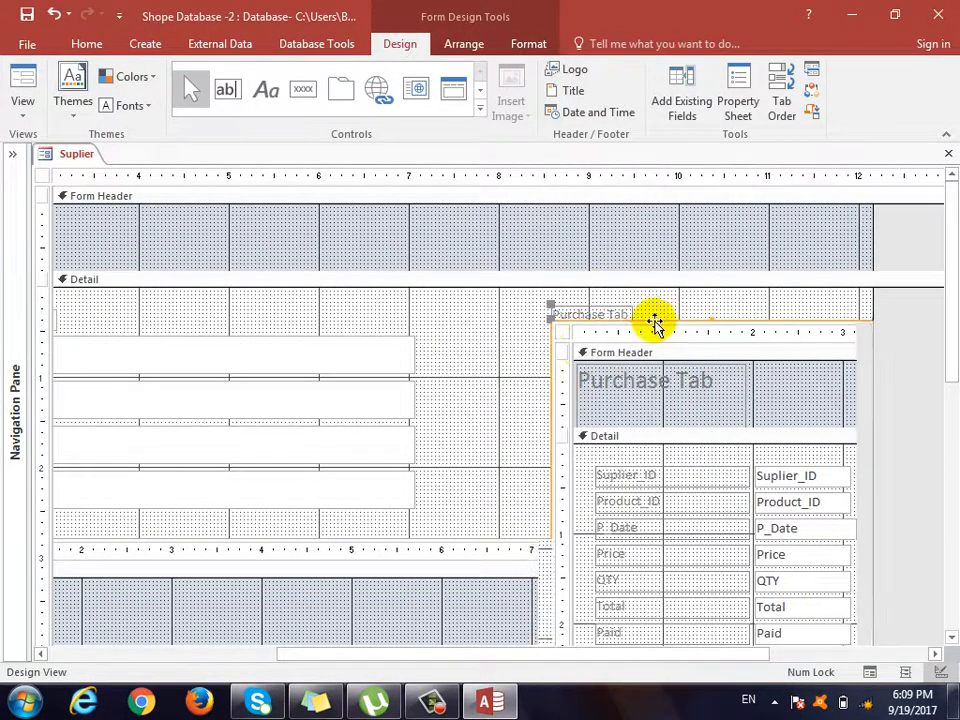
Step: Switch the Suplier form to Form View and check the supplier fields with the Products and Purchase Tab subforms
left_click(22, 118)
left_click(84, 152)
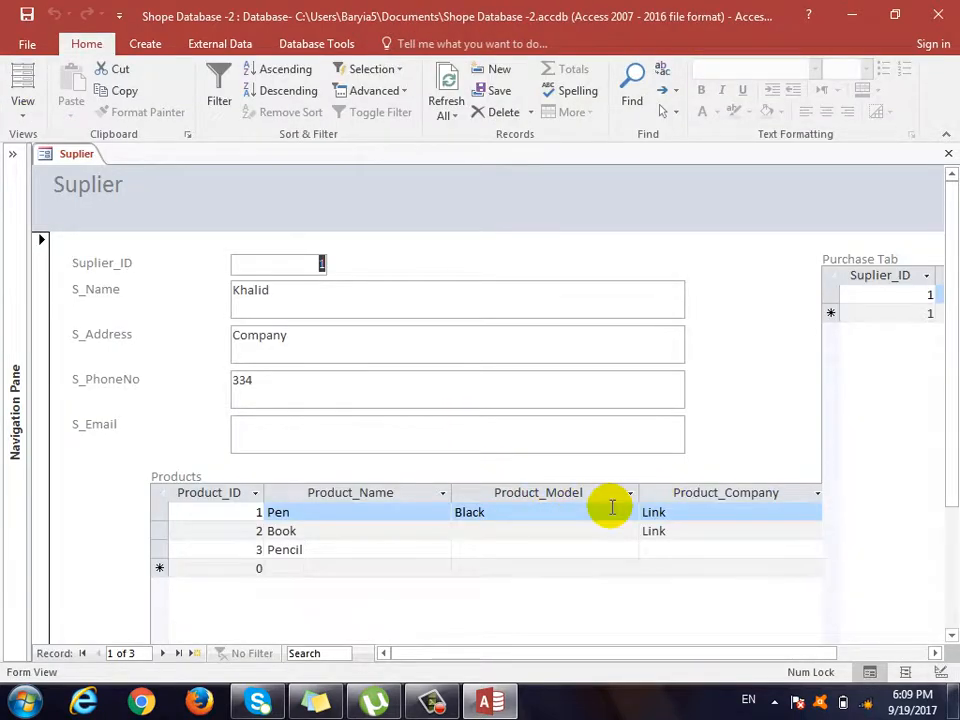
mouse_move(437, 658)
left_mouse_down()
mouse_move(491, 656)
mouse_move(455, 655)
left_mouse_up()
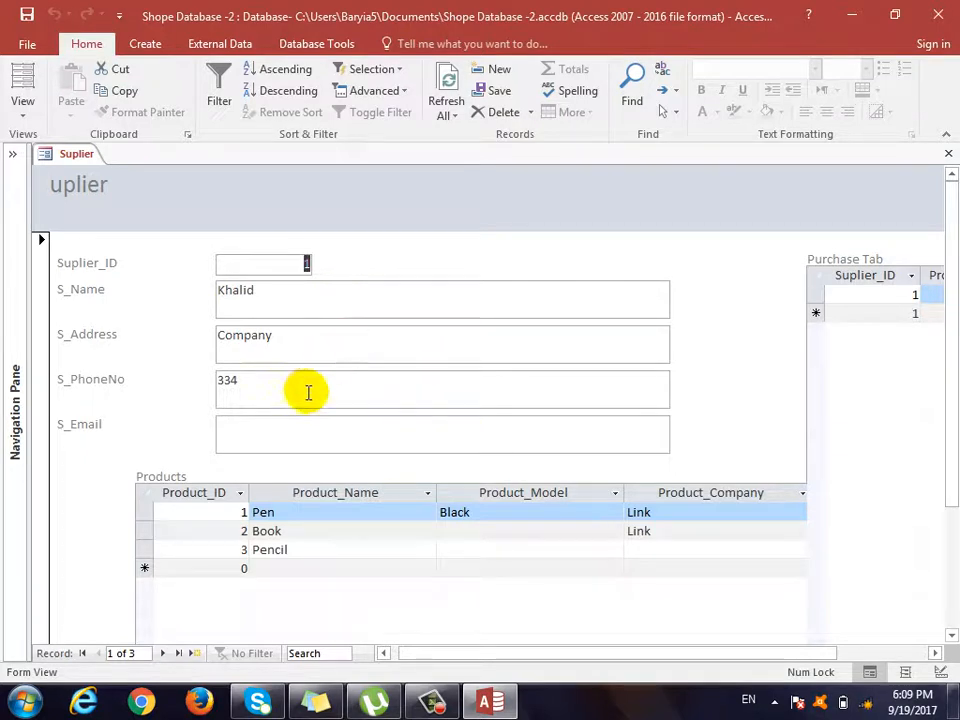
left_click_drag(471, 660, 562, 660)
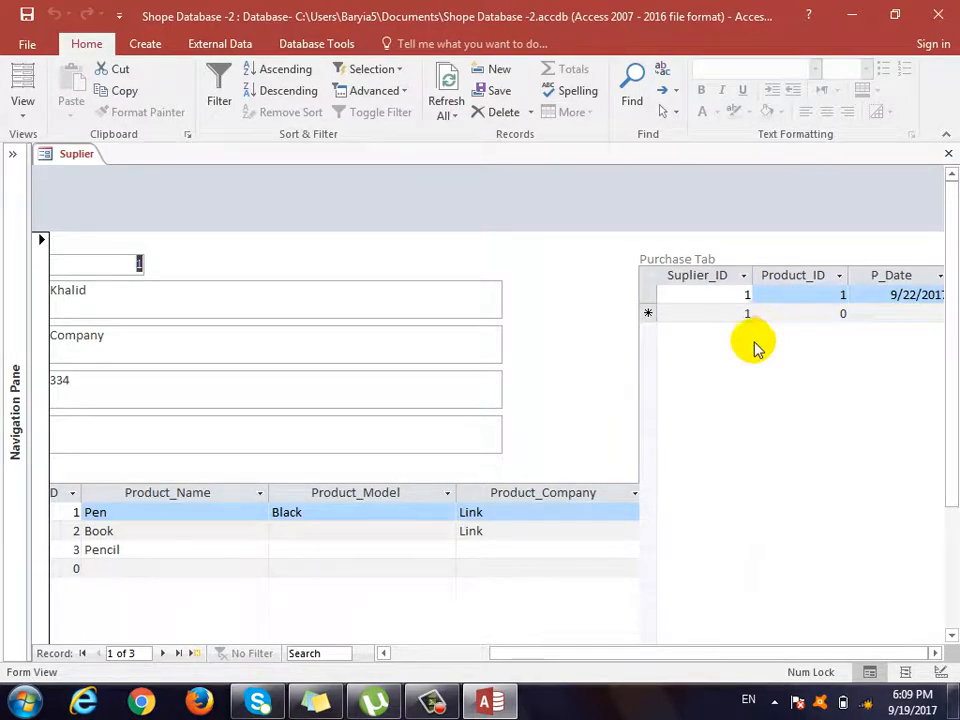
Step: Return the Suplier form to Design View and move the Products subform about 1.5 inches down and slightly left
left_click(22, 108)
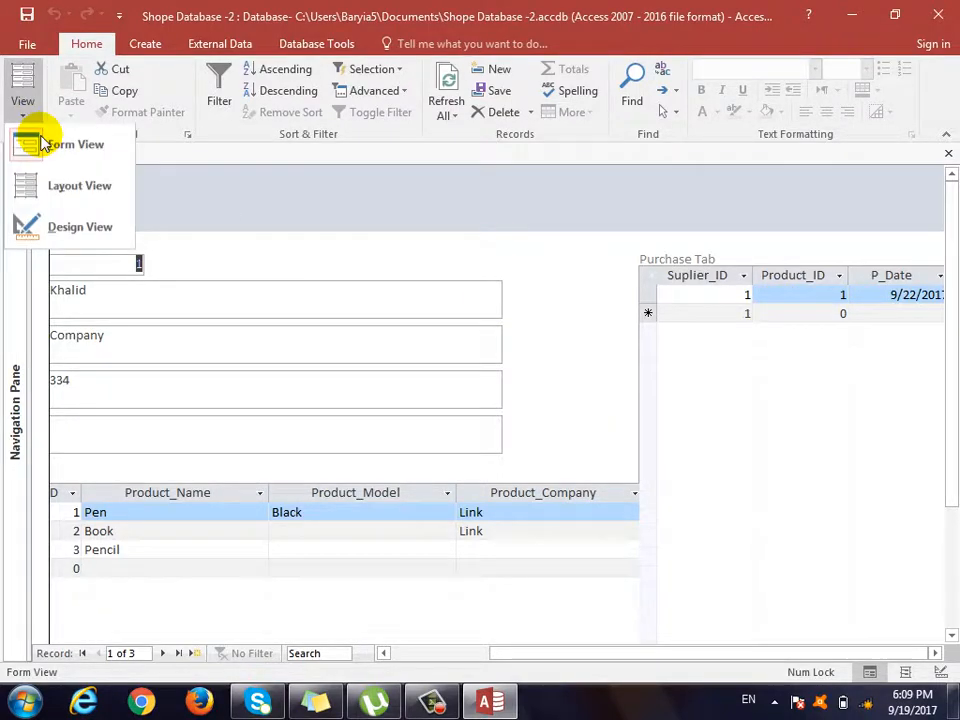
left_click(78, 242)
left_click_drag(514, 654, 590, 650)
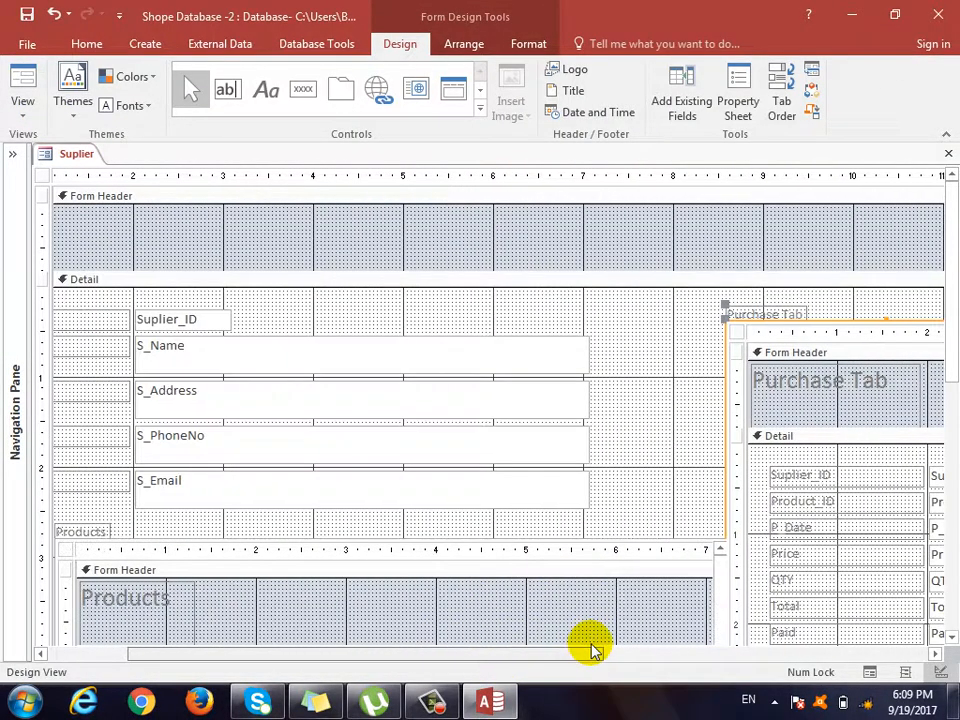
scroll(589, 638, "down", 2)
scroll(628, 413, "up", 2)
scroll(255, 532, "down", 1)
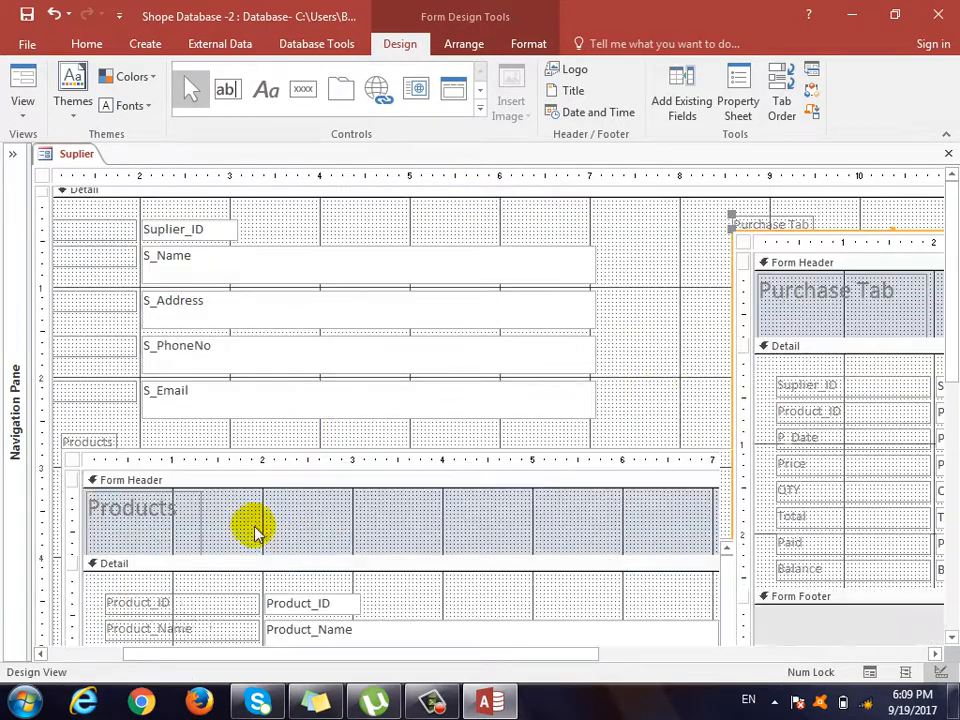
scroll(255, 528, "down", 1)
left_click_drag(232, 362, 205, 497)
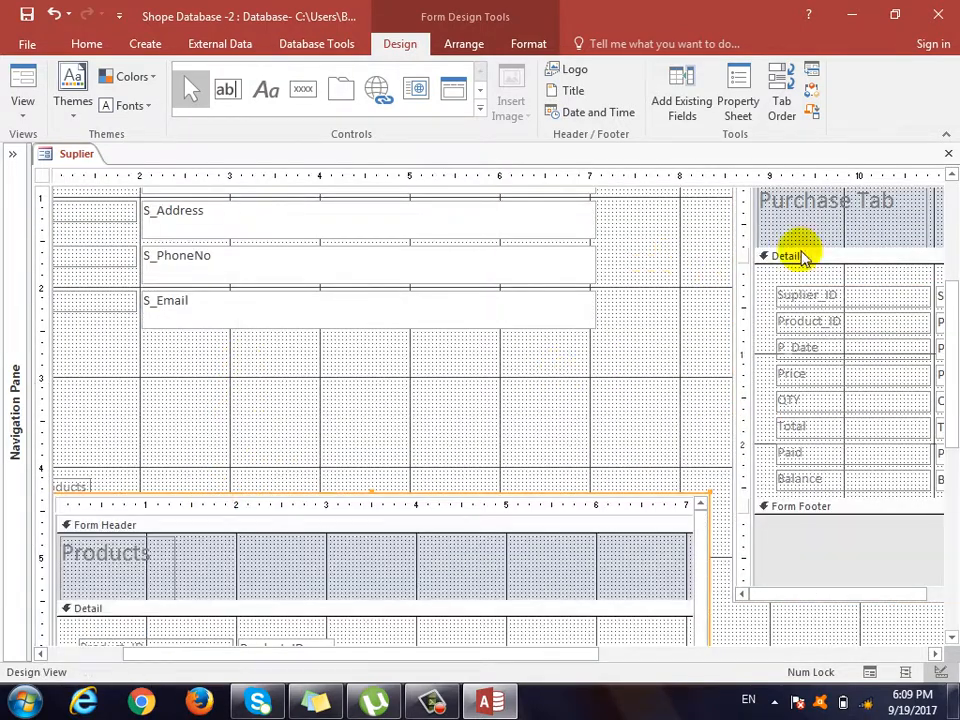
left_click(432, 700)
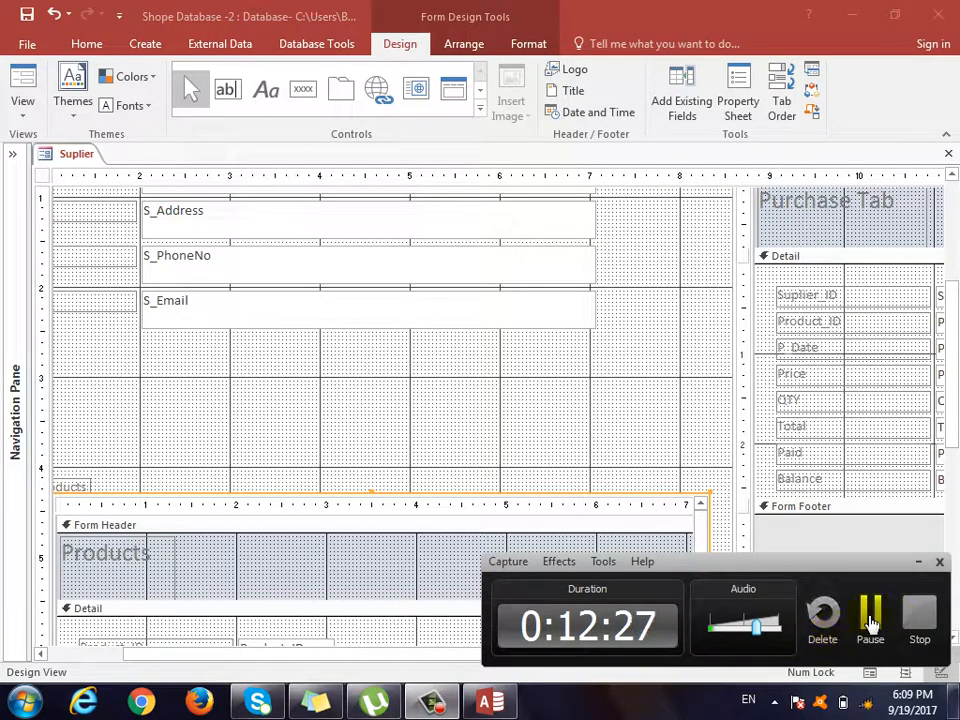
left_click(870, 615)
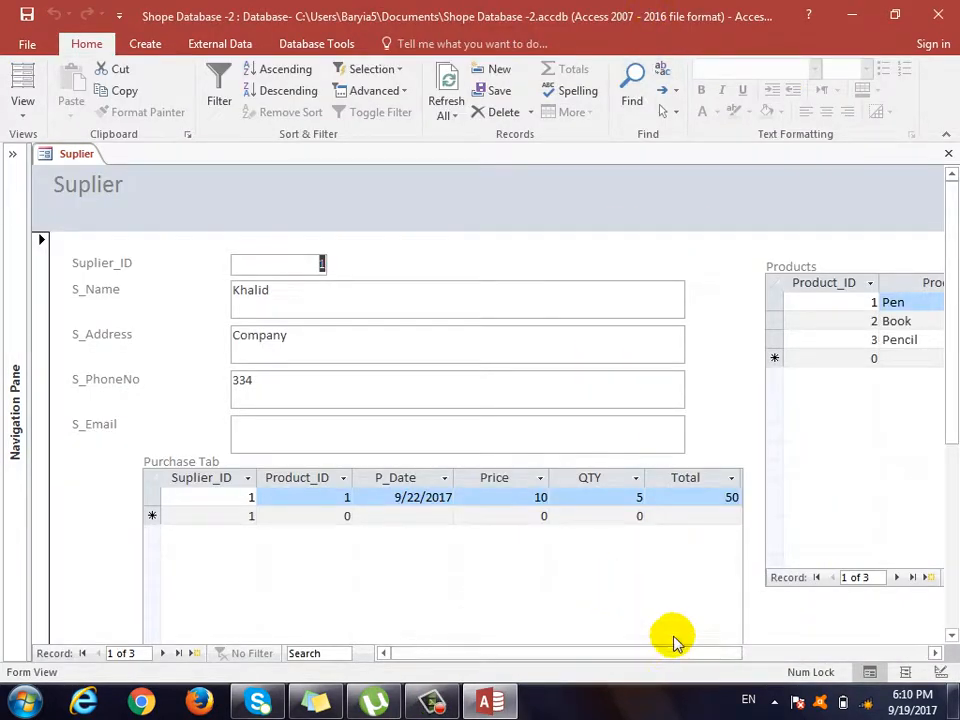
Step: Compare the first supplier's purchase Product_ID with the Products subform in Form View, and go on to the second supplier record
scroll(674, 641, "down", 1)
scroll(674, 641, "up", 1)
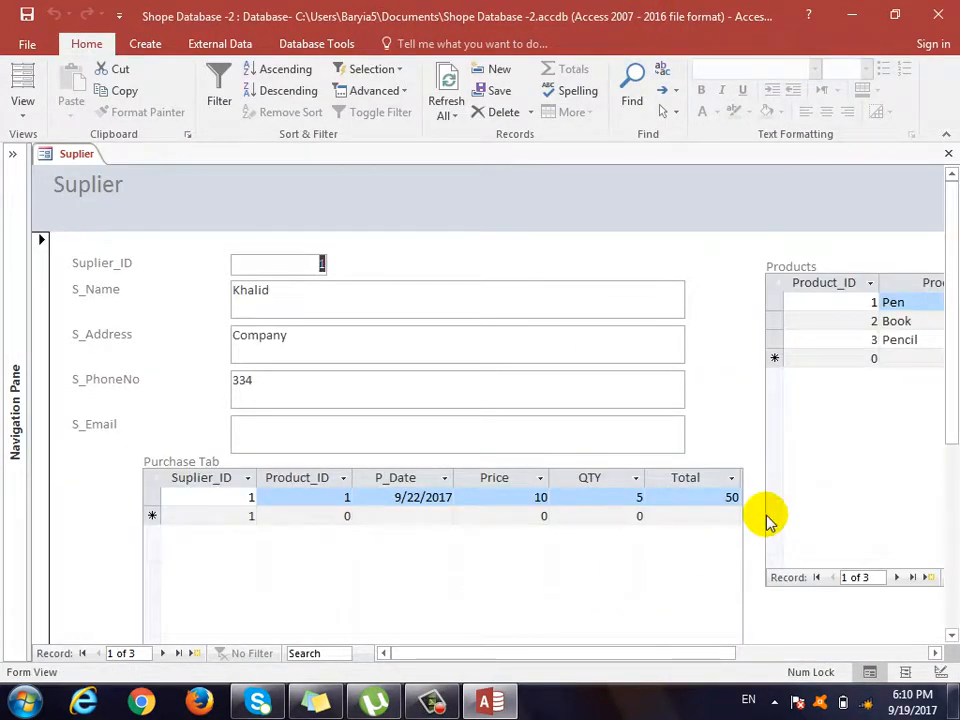
left_click_drag(705, 660, 733, 660)
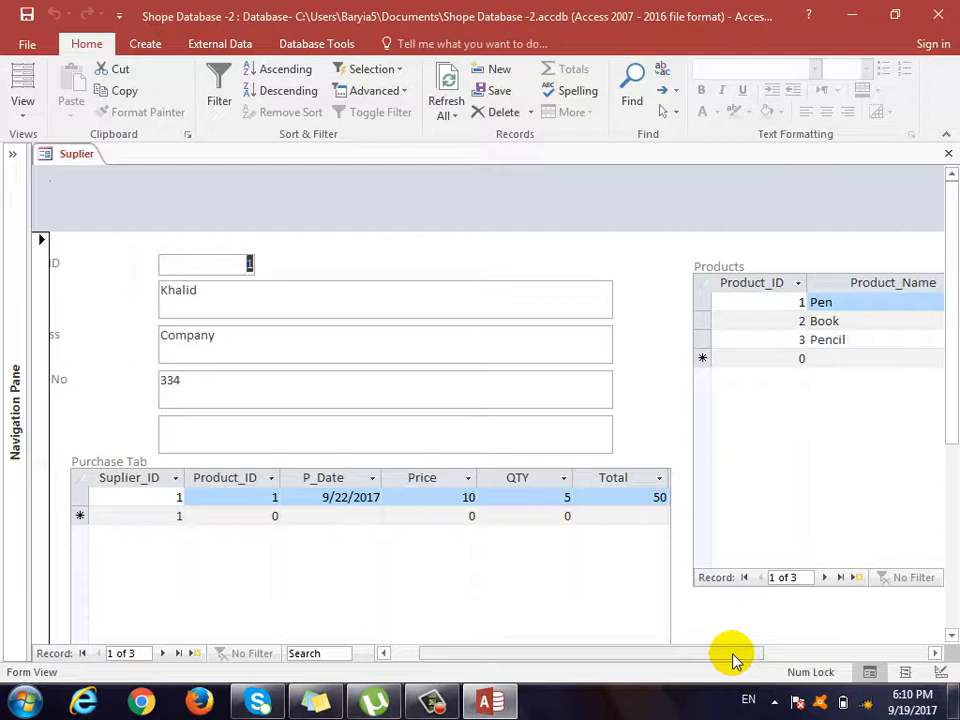
left_click_drag(545, 655, 478, 658)
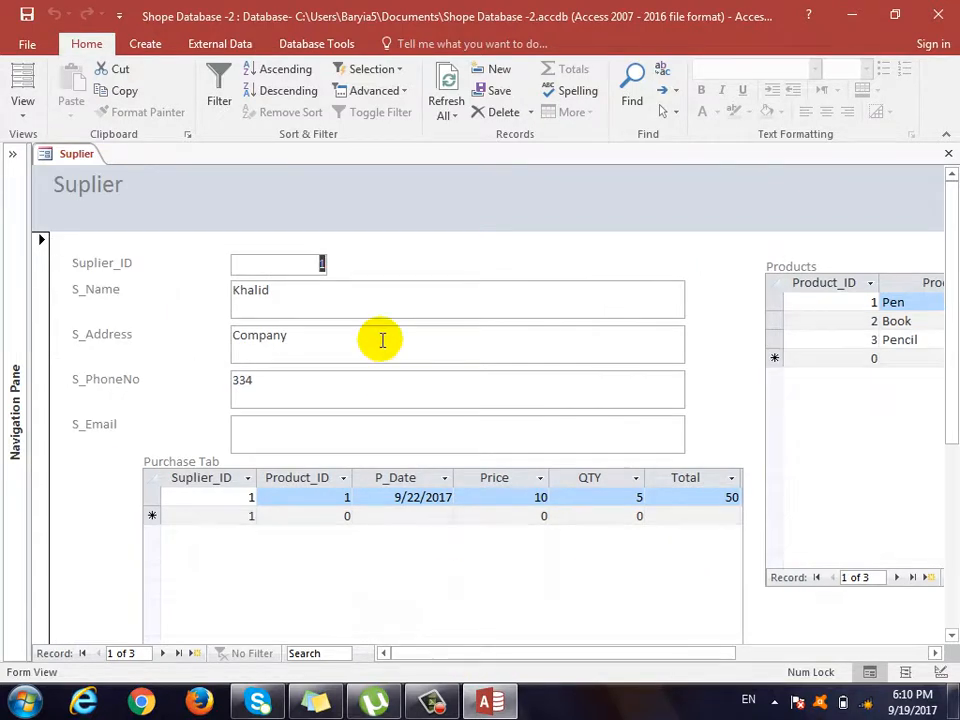
left_click(335, 497)
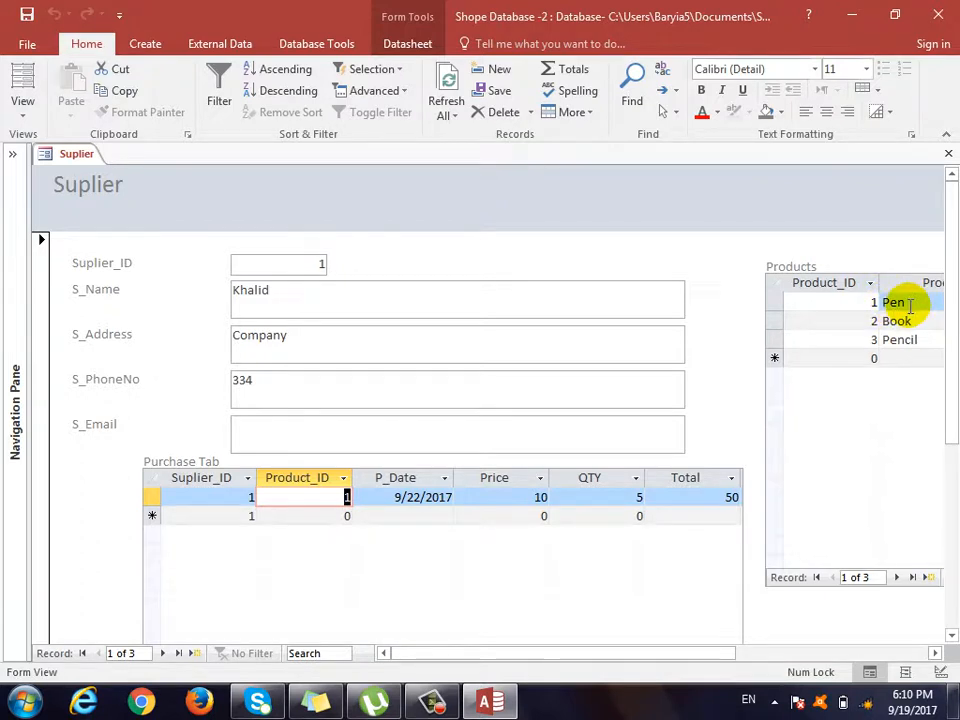
left_click(162, 653)
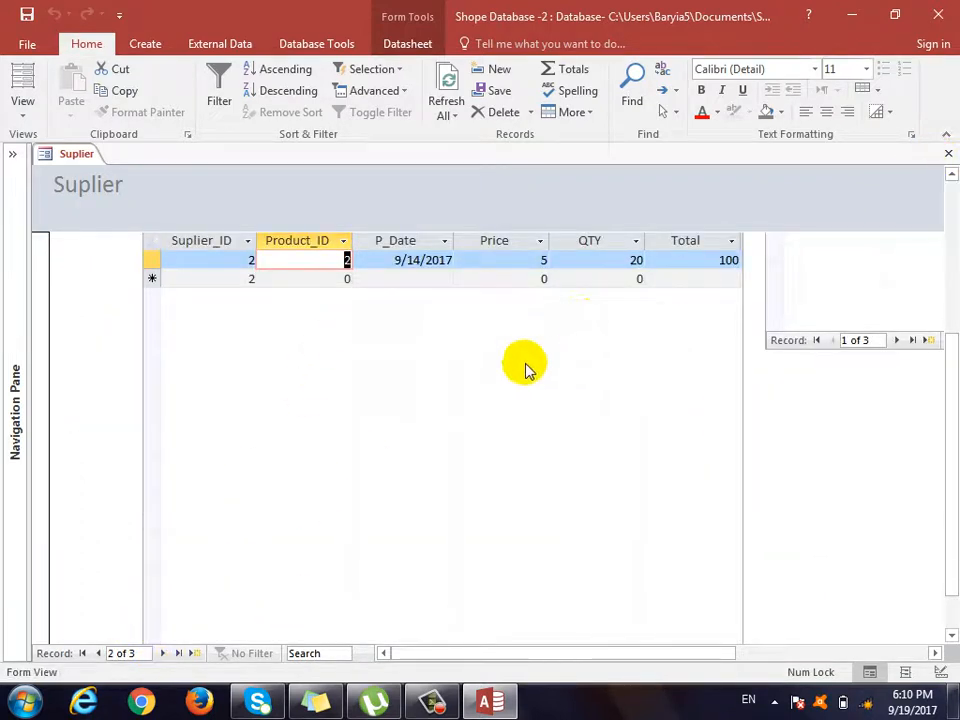
Step: Close the Suplier form with its design changes saved, and reopen it with the Navigation Pane expanded
left_click(949, 153)
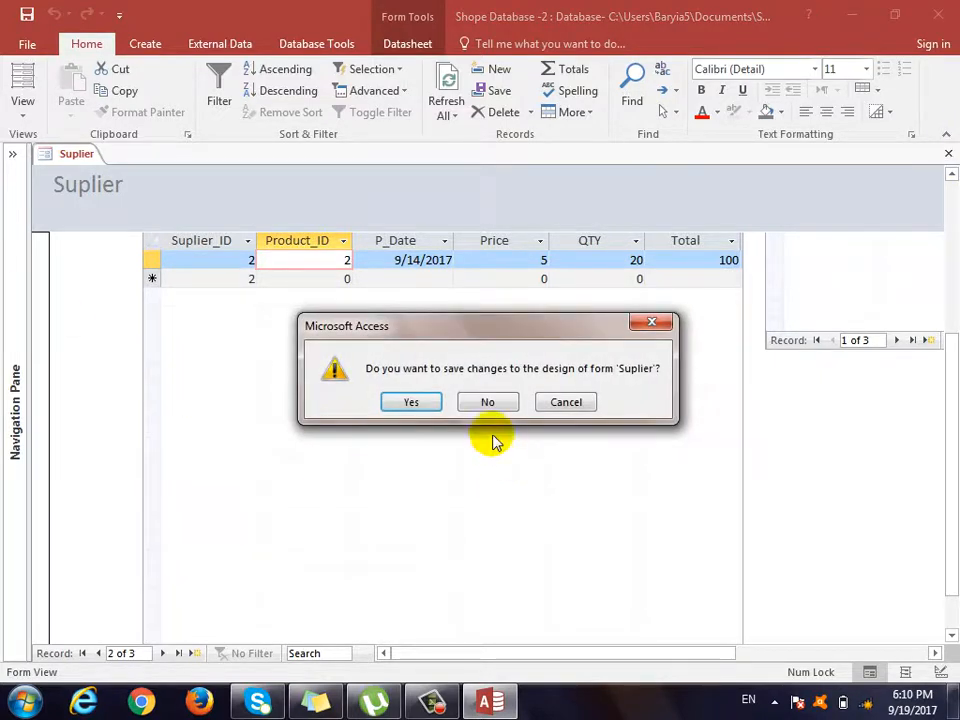
left_click(411, 401)
left_click(12, 155)
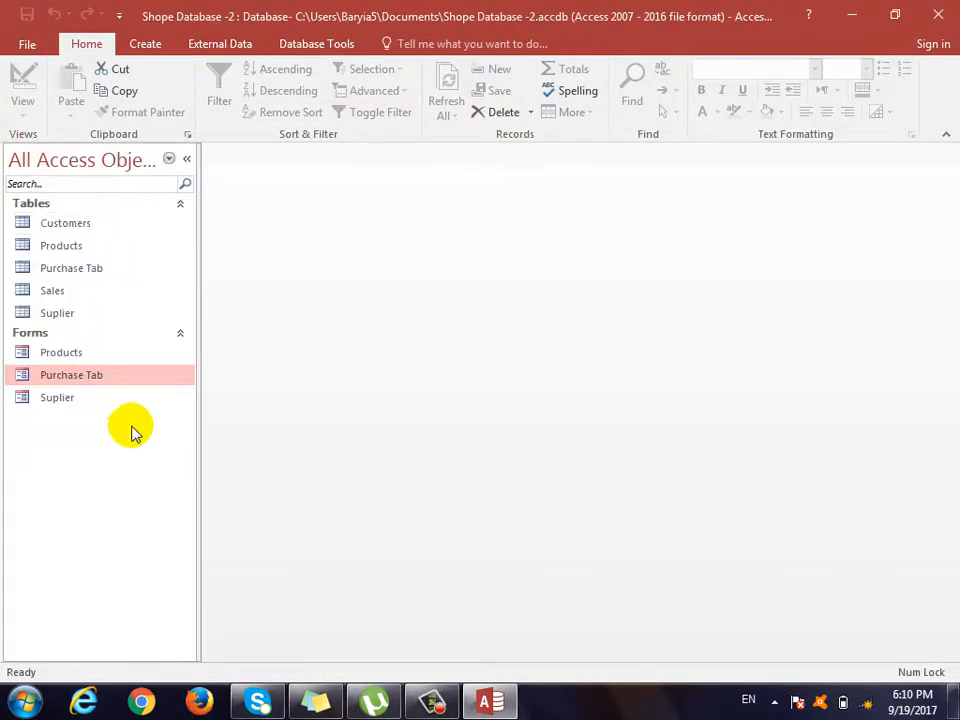
double_click(54, 398)
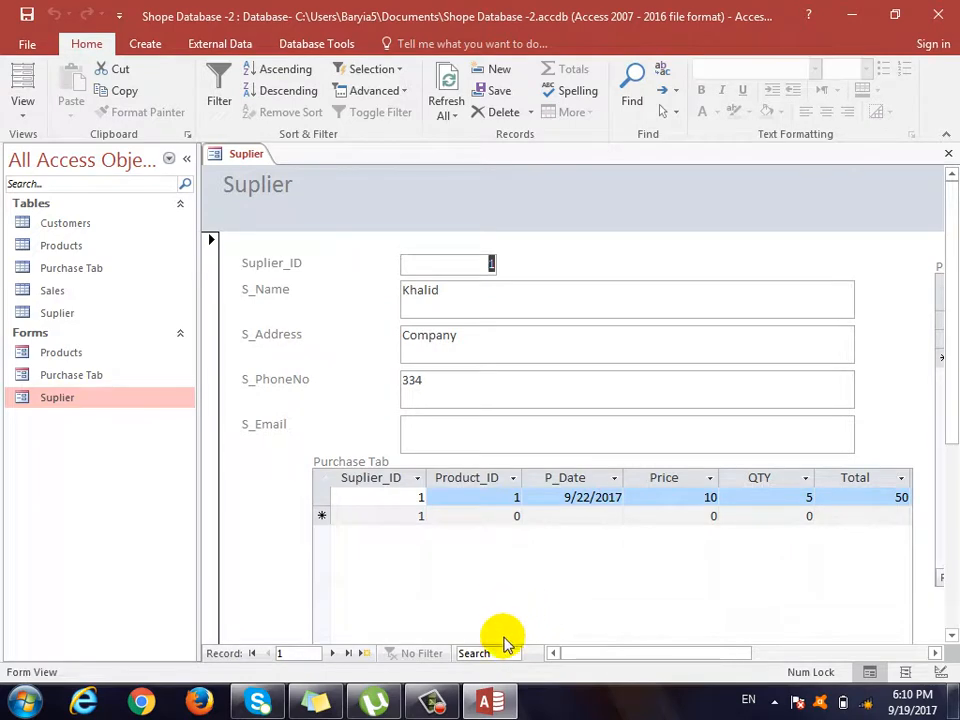
Step: Examine supplier records 1 and 2, matching each purchase's Product_ID to the product names in the Products subform
left_click_drag(672, 652, 684, 654)
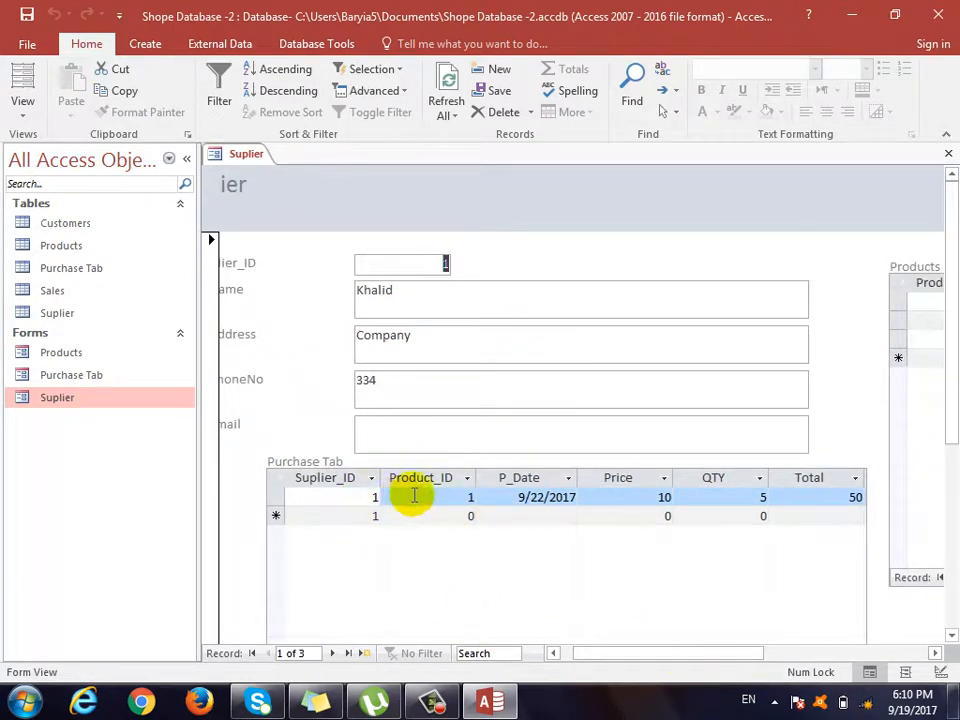
mouse_move(630, 655)
left_mouse_down()
mouse_move(725, 655)
mouse_move(553, 658)
left_mouse_up()
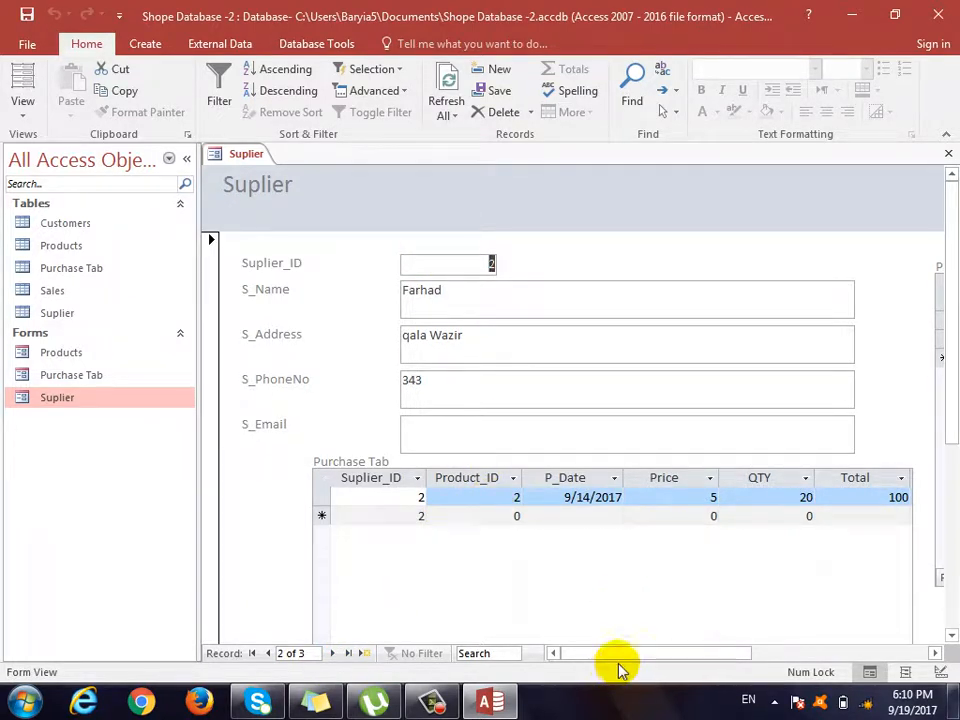
left_click_drag(620, 654, 697, 655)
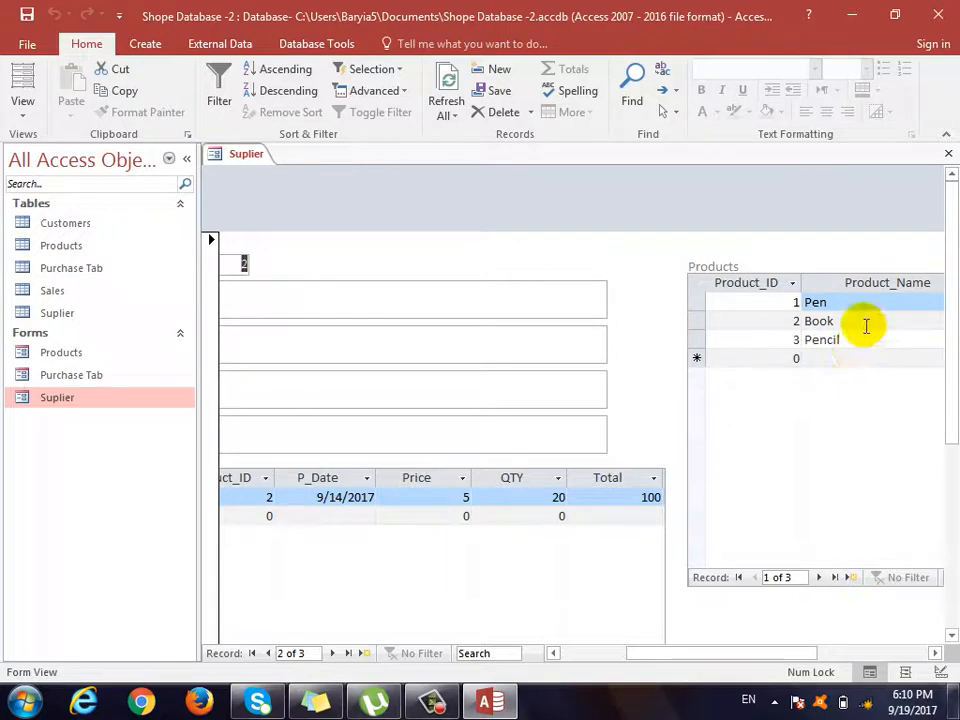
left_click_drag(754, 656, 639, 660)
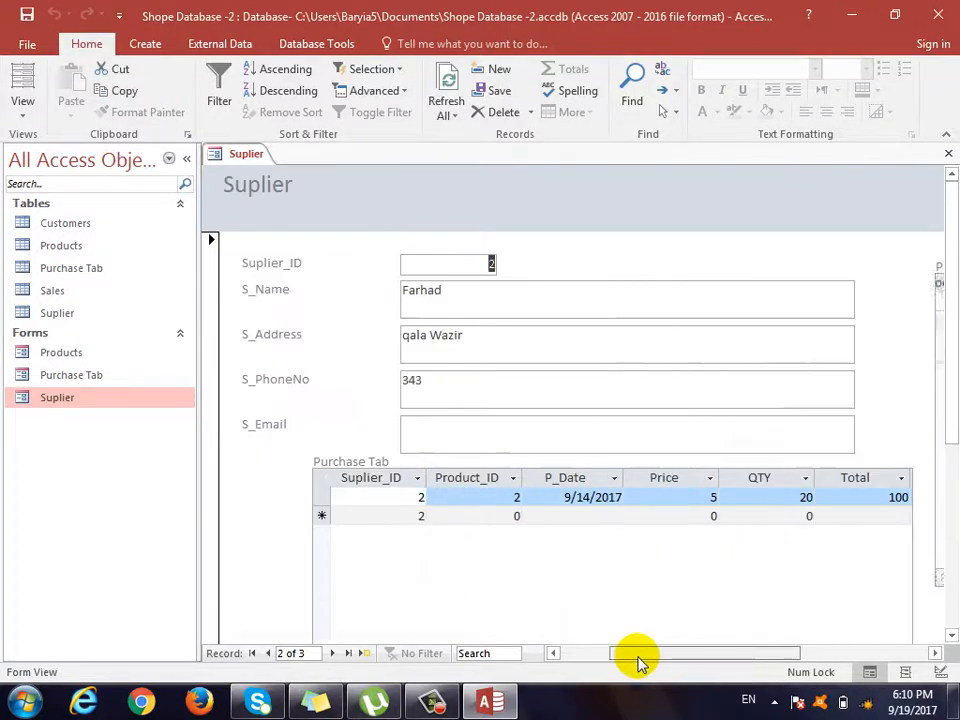
Step: Go to the third supplier record and fill in the supplier's name, the address Company, the phone number and the e-mail
left_click(331, 655)
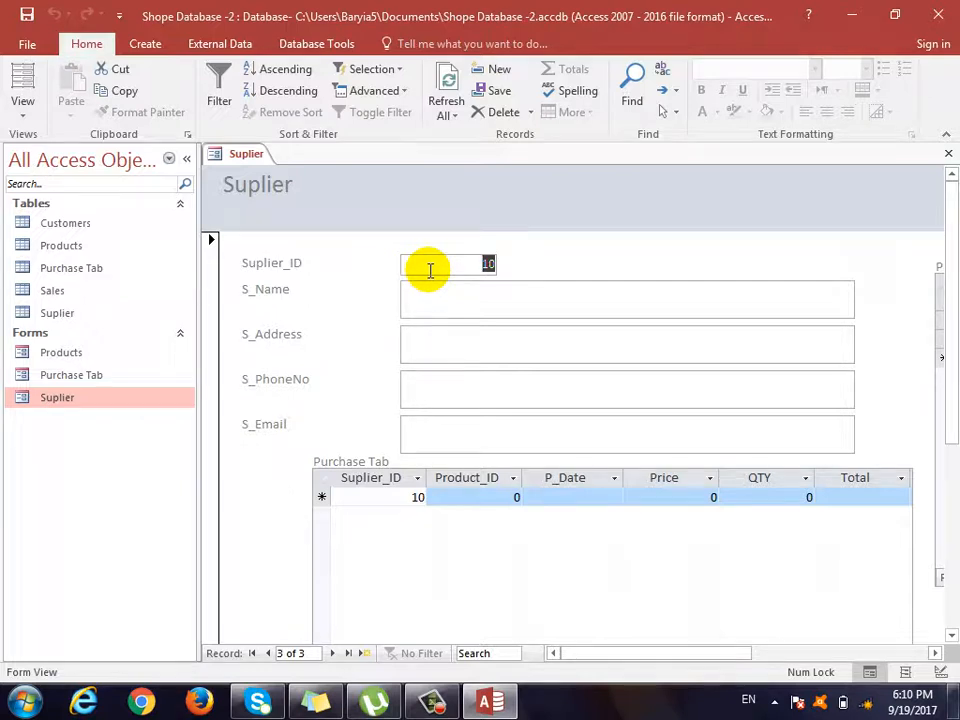
left_click(461, 297)
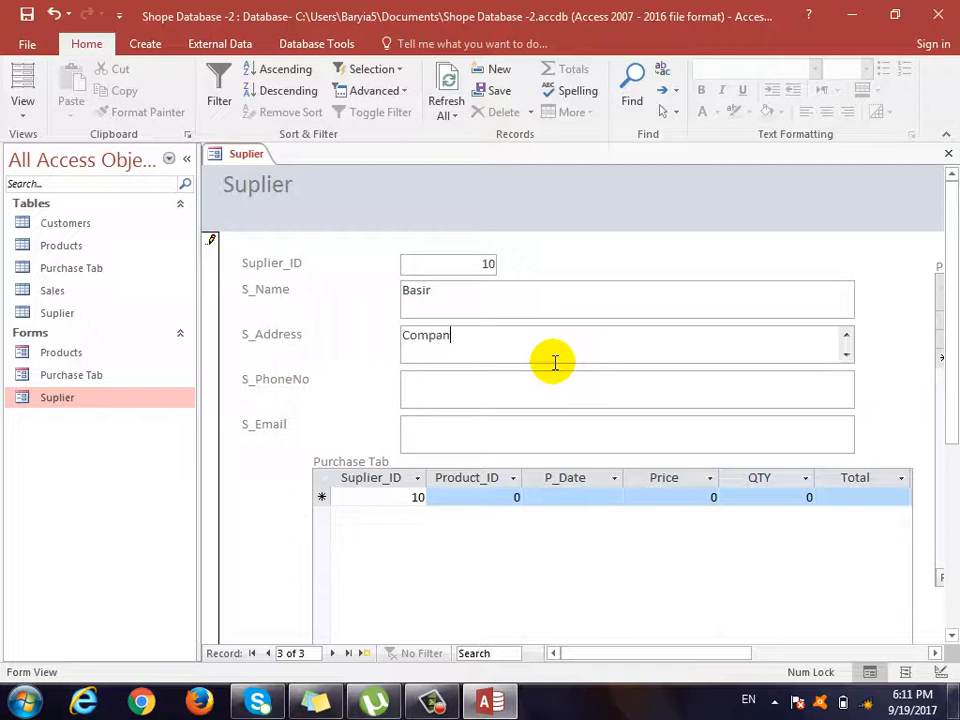
left_click(542, 398)
type("343434")
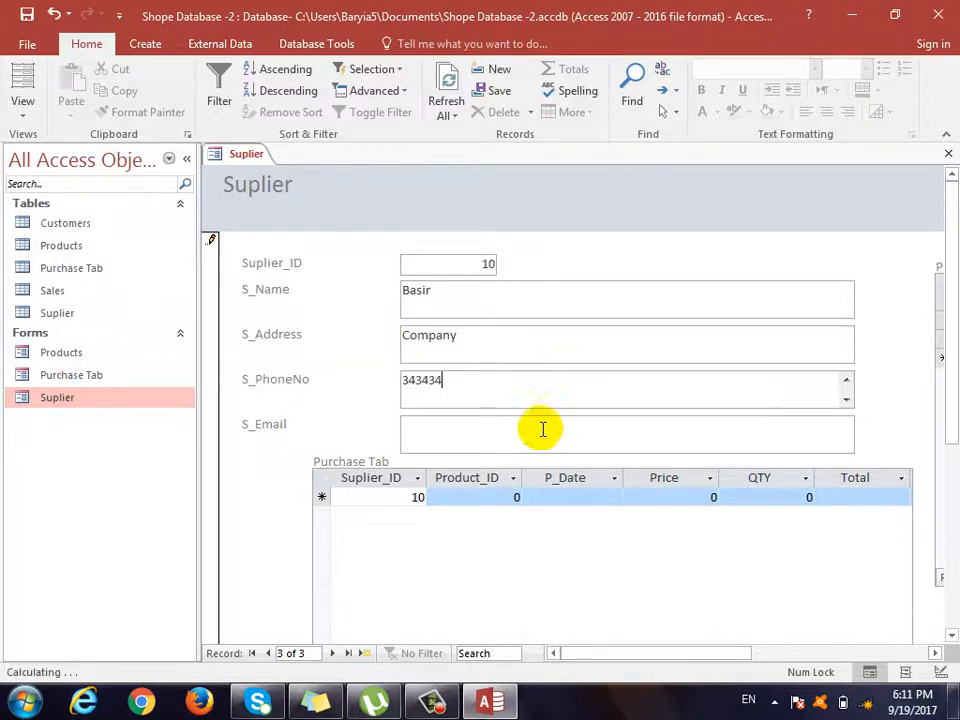
left_click(540, 430)
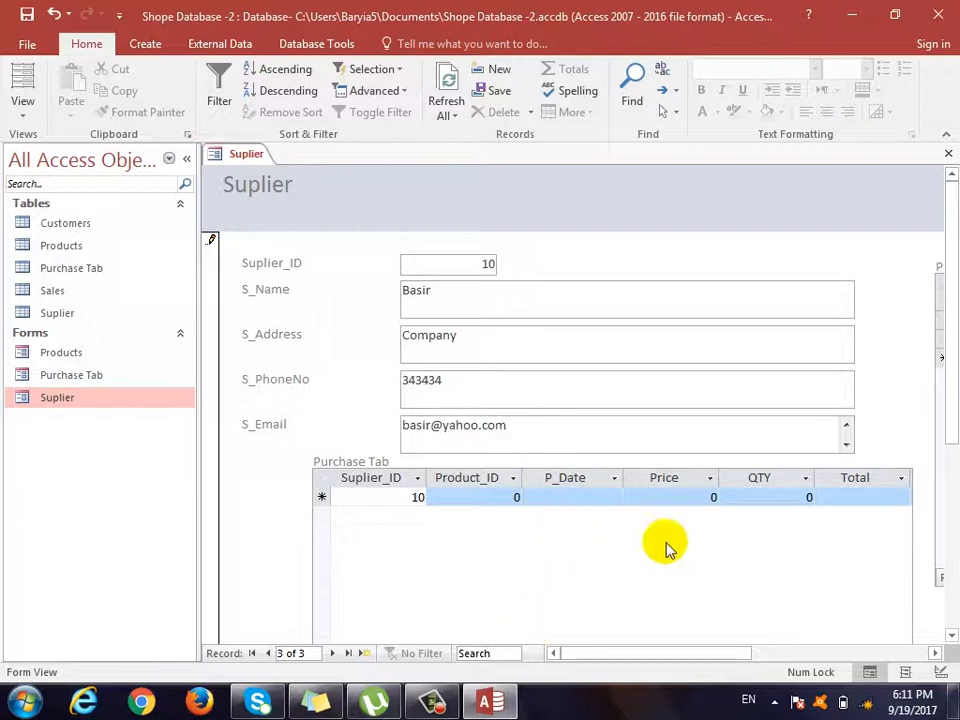
Step: Check the Products subform for the product numbers, and start supplier 10's purchase with Product_ID 3 and P_Date 9/8/2017
left_click_drag(706, 660, 778, 658)
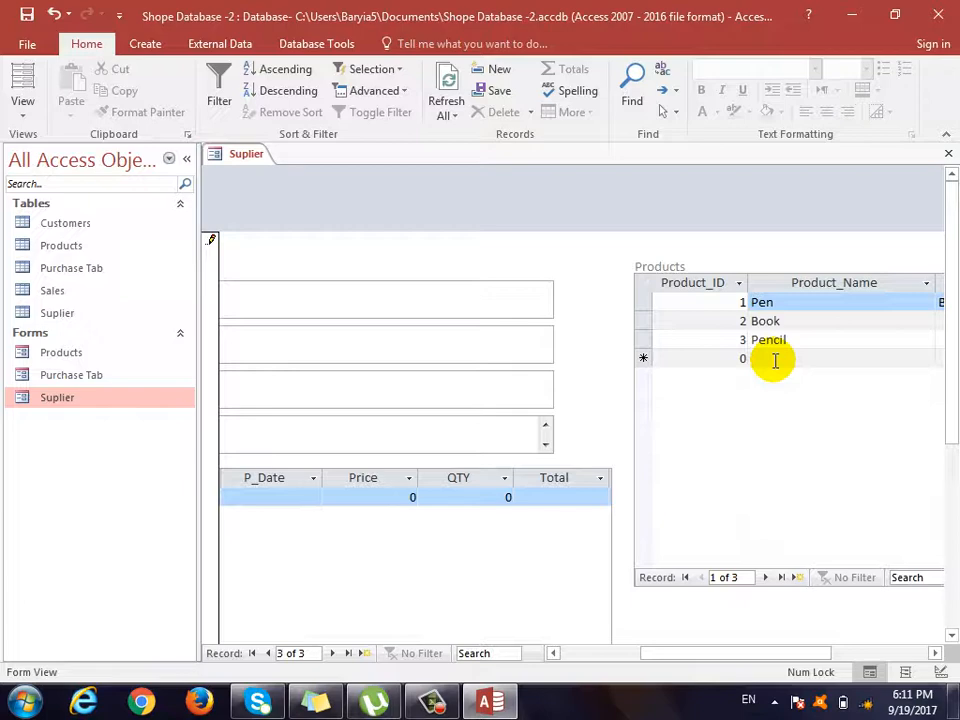
left_click(628, 654)
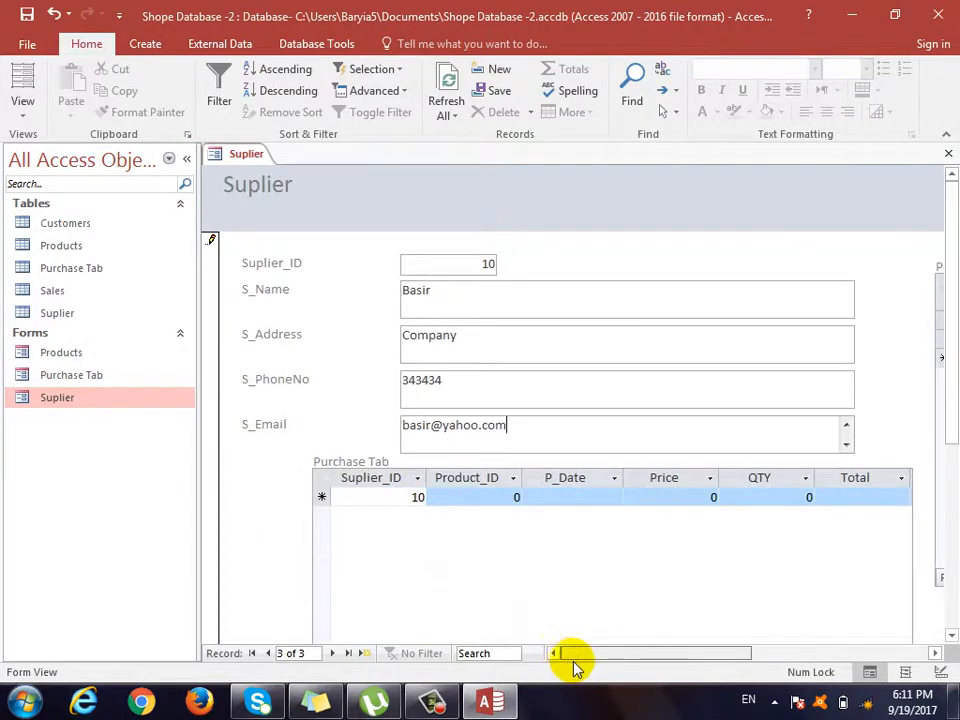
mouse_move(575, 660)
left_mouse_down()
mouse_move(681, 660)
mouse_move(583, 660)
left_mouse_up()
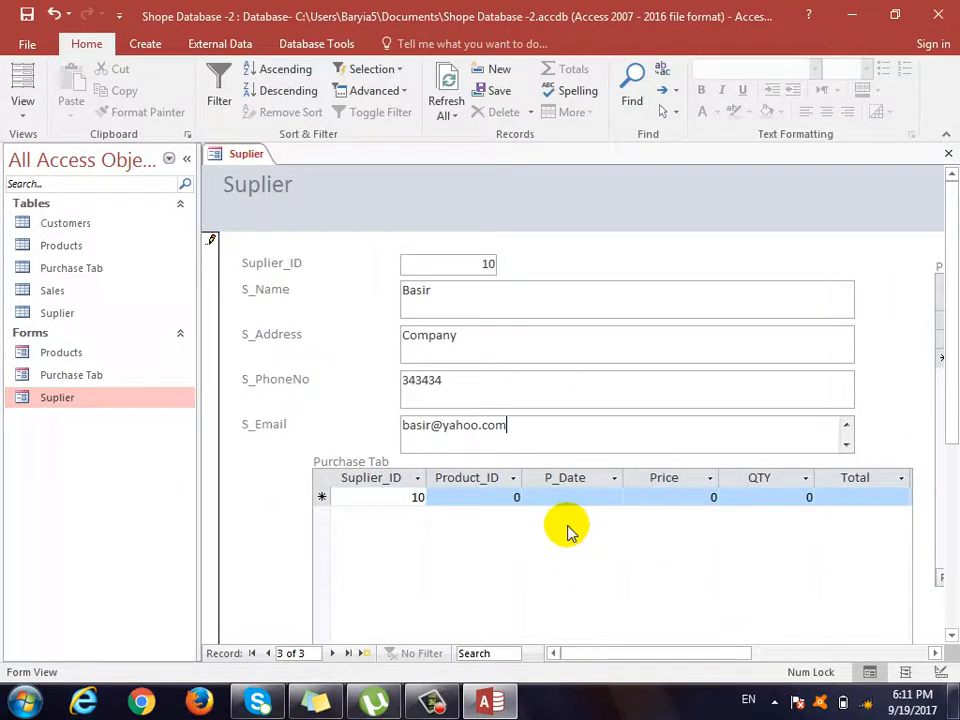
left_click(493, 497)
type("3")
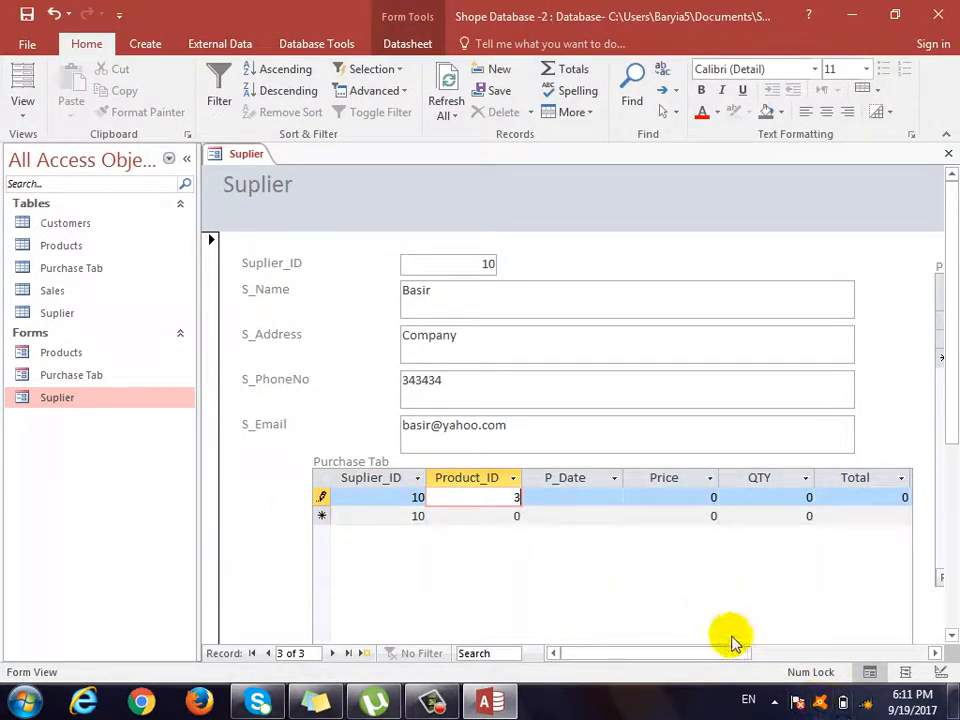
left_click_drag(731, 650, 686, 677)
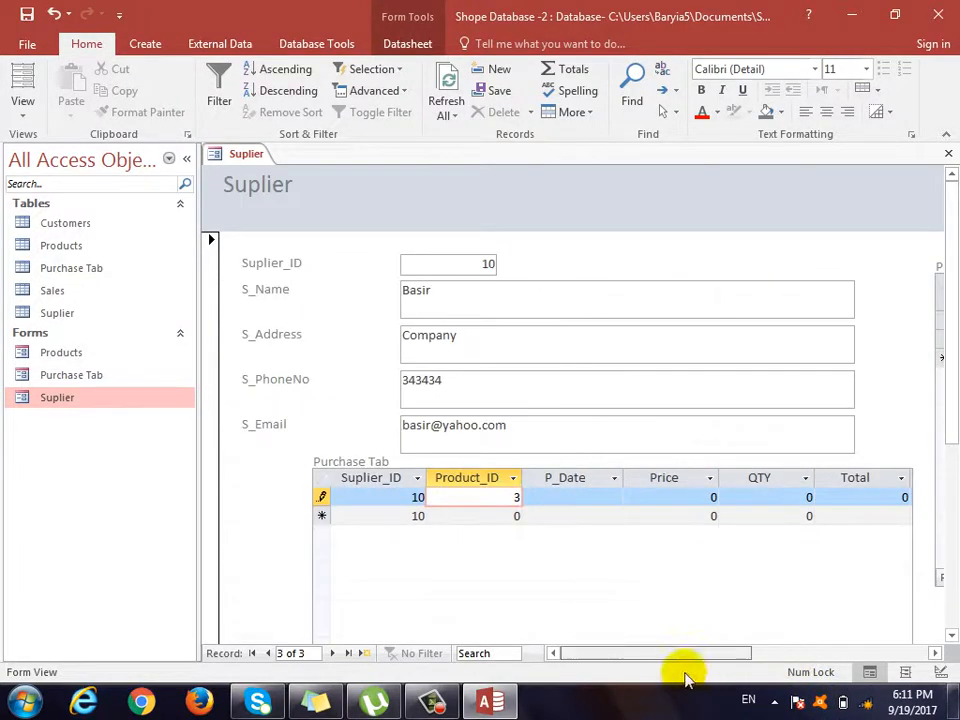
left_click(582, 498)
left_click(632, 497)
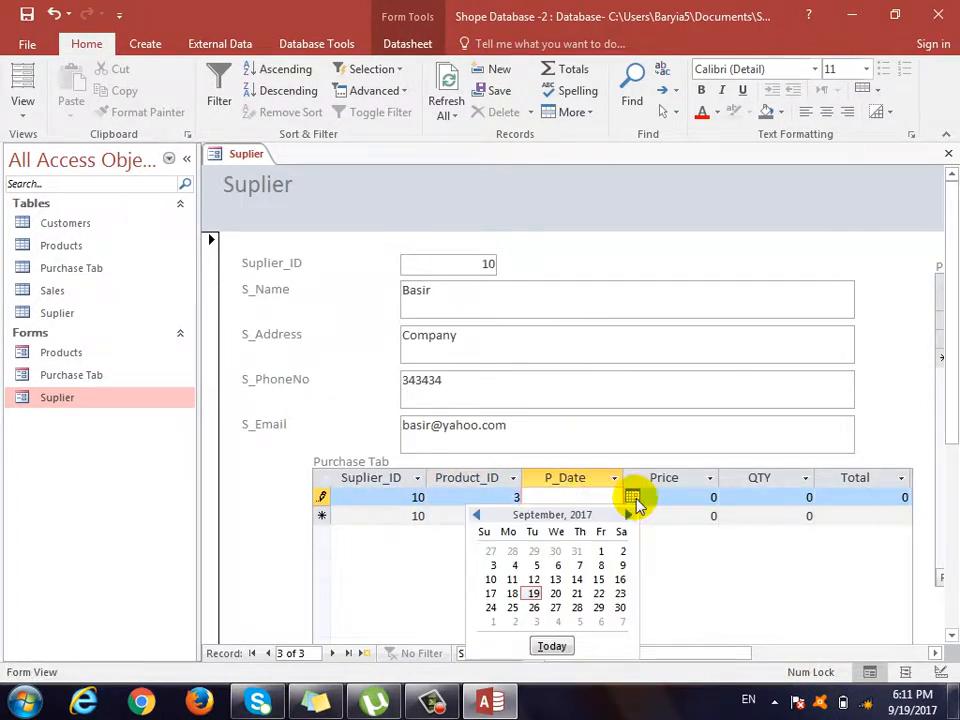
left_click(604, 562)
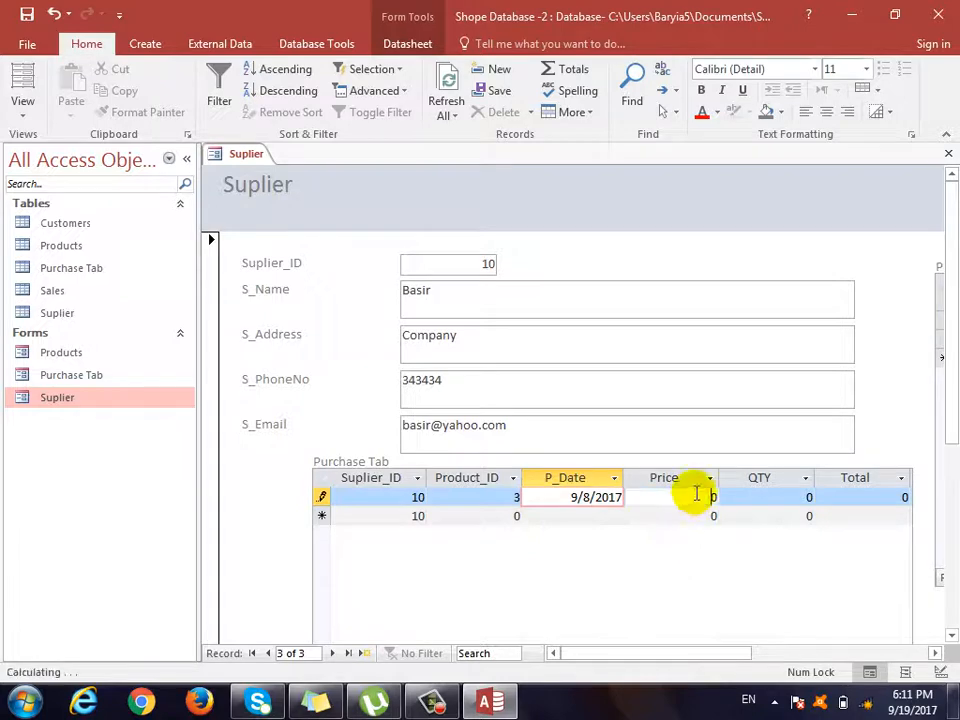
Step: Set the new purchase row's Price to 20 and QTY to 10
left_click(694, 495)
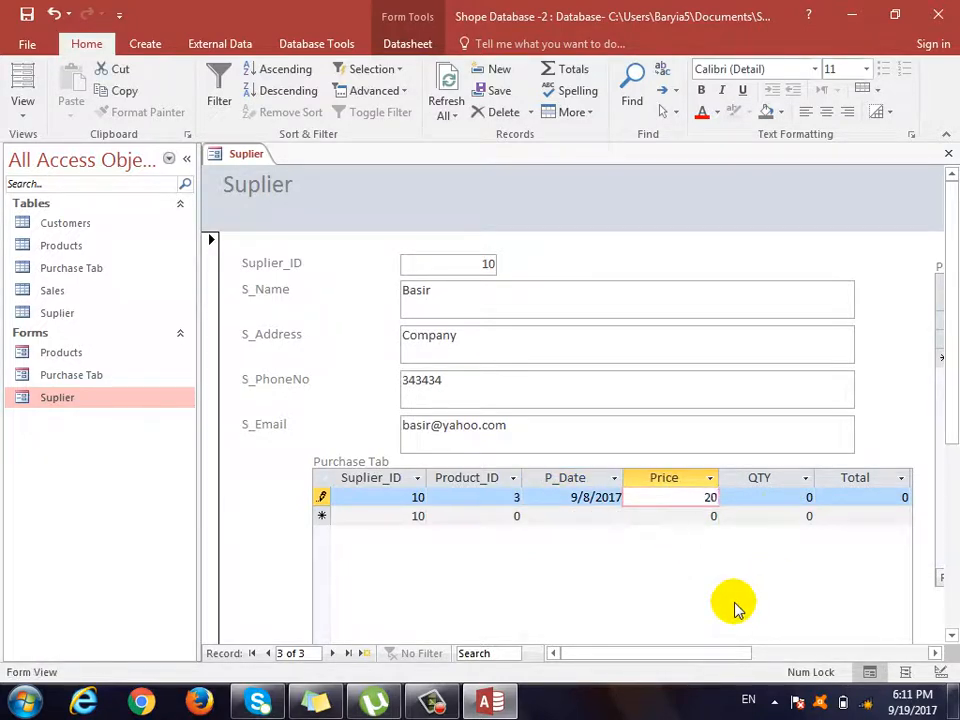
left_click(784, 497)
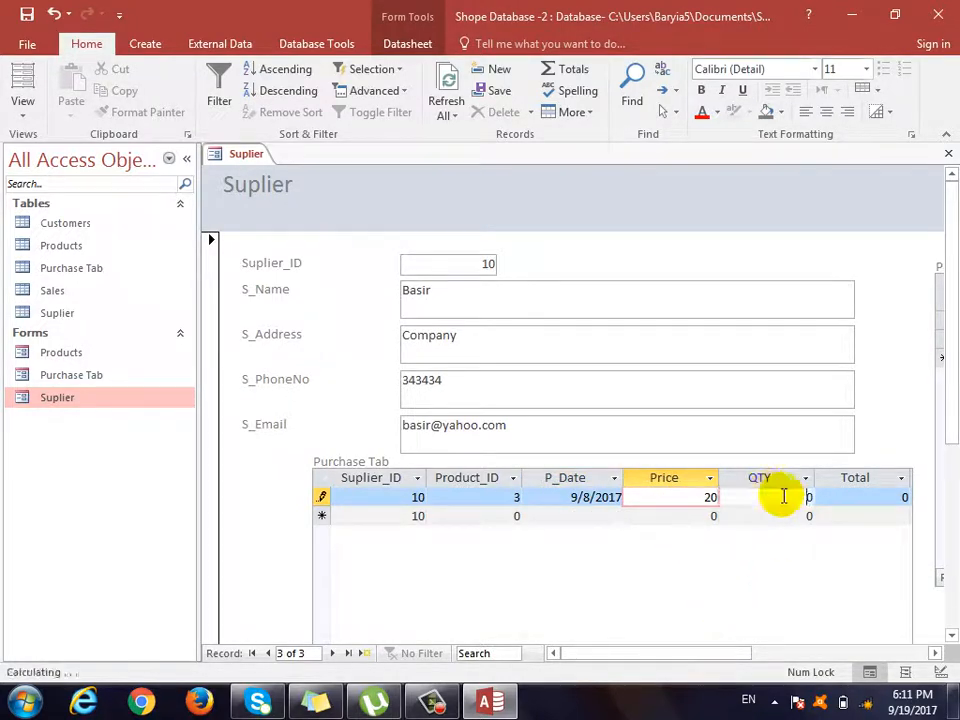
type("10")
key("Tab")
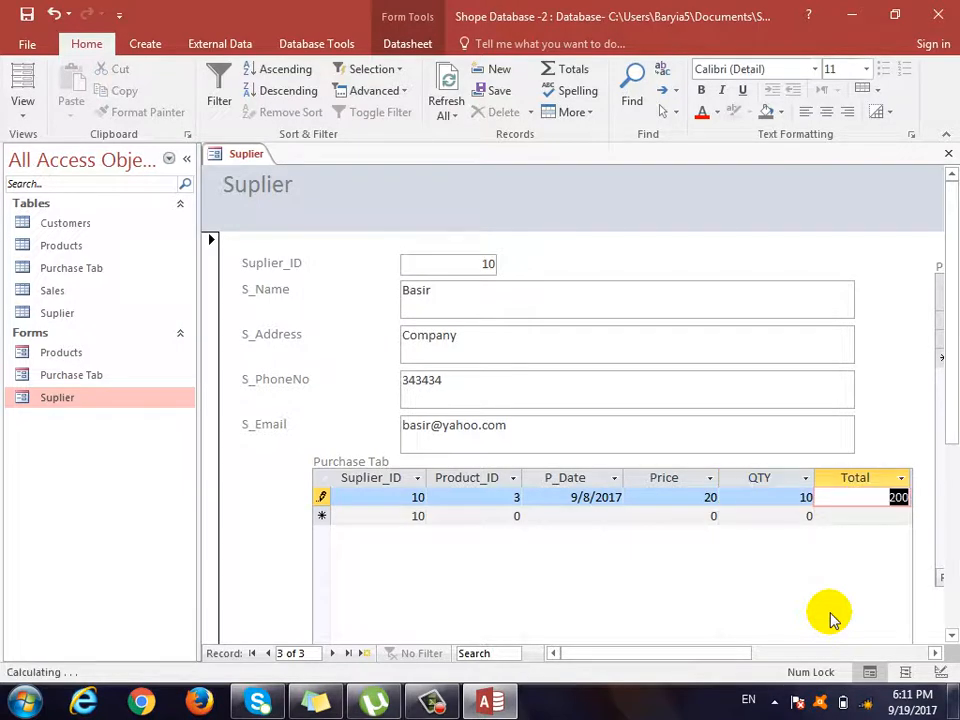
Step: Set the Paid amount of supplier 10's purchase to 120 and commit the row
left_click_drag(740, 655, 792, 655)
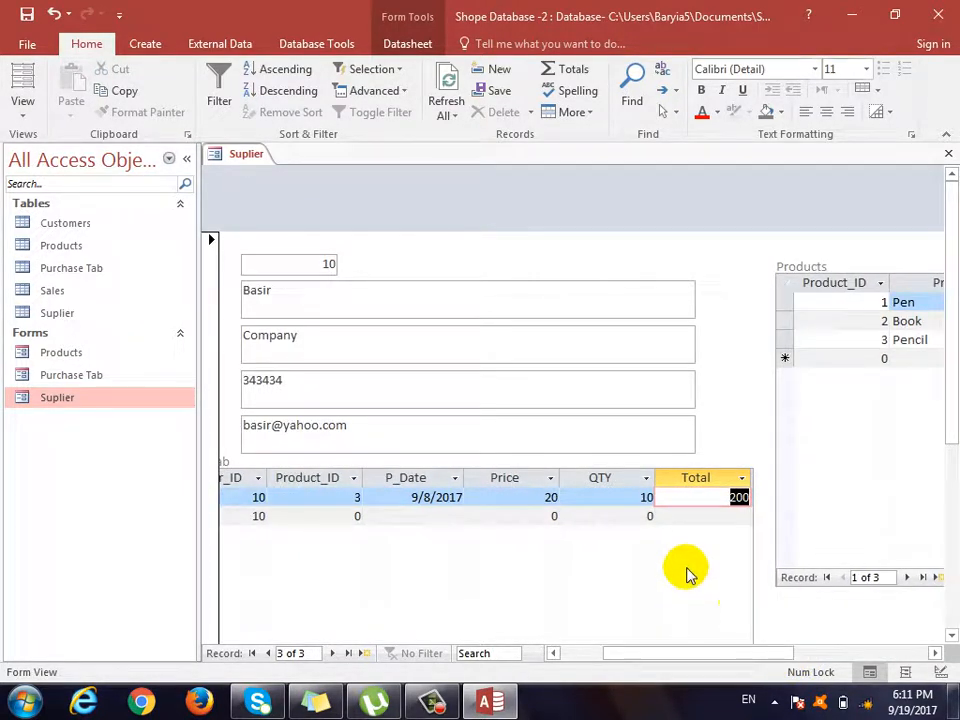
left_click_drag(945, 373, 954, 604)
left_click_drag(606, 635, 704, 636)
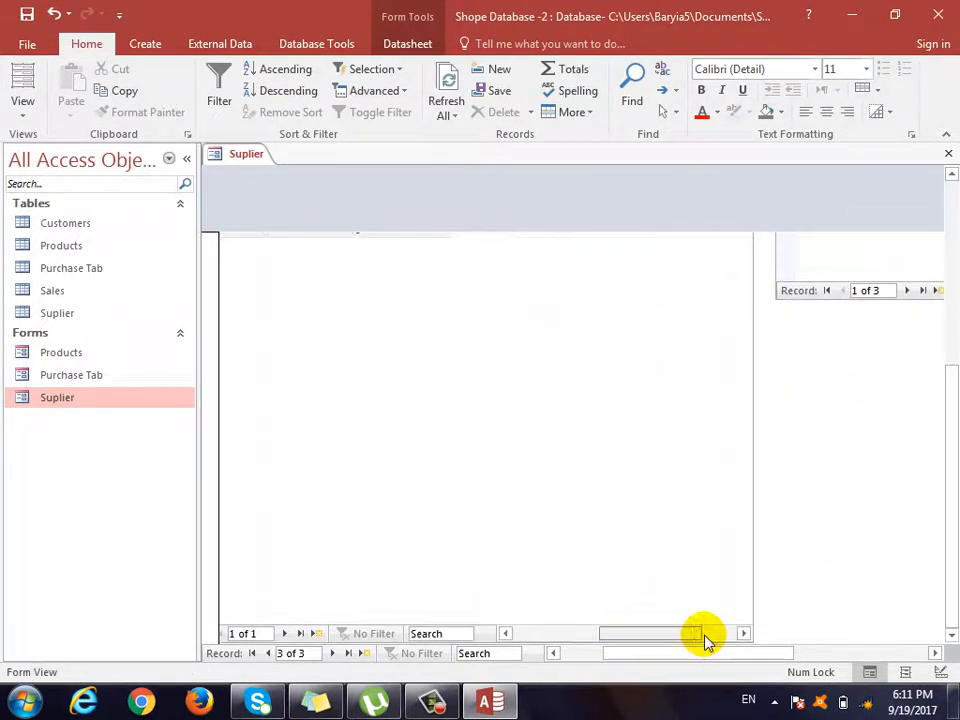
left_click_drag(945, 536, 945, 413)
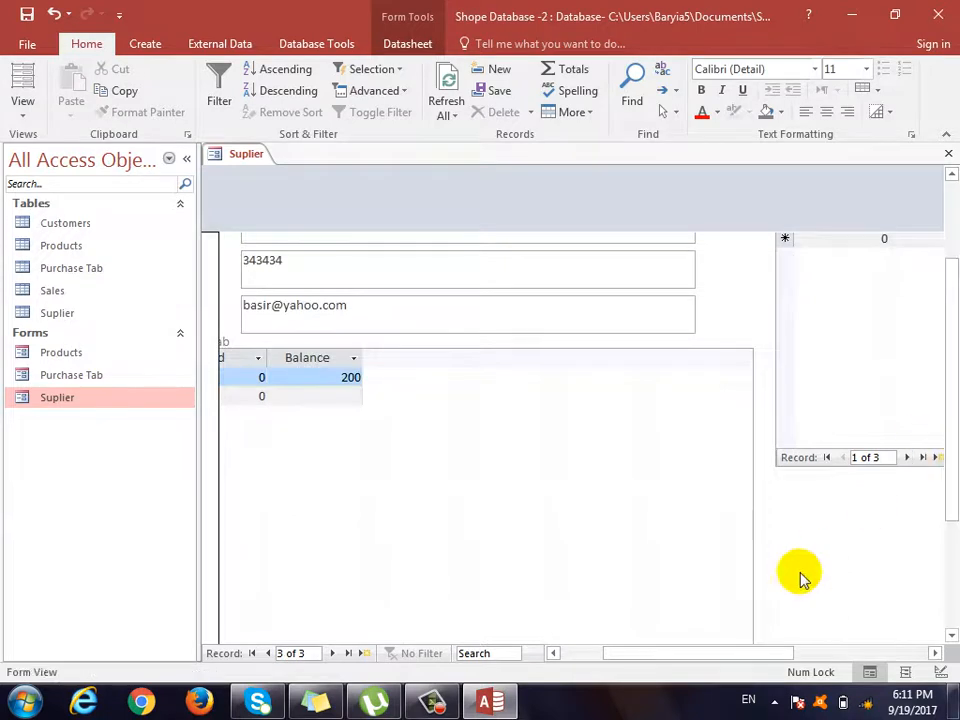
left_click_drag(718, 654, 675, 654)
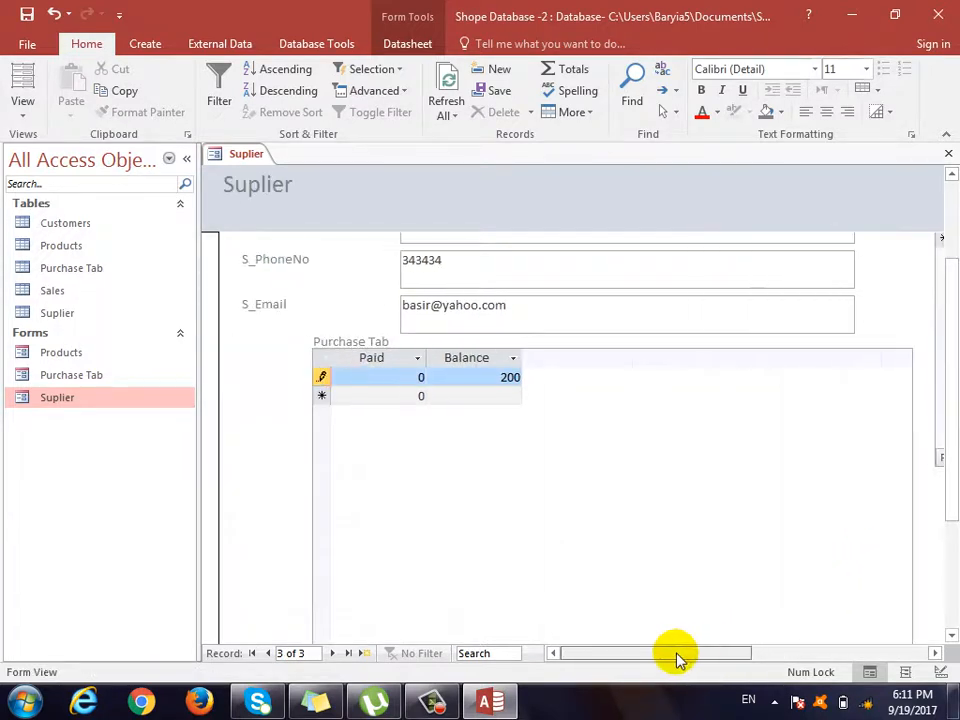
left_click(424, 377)
type("1")
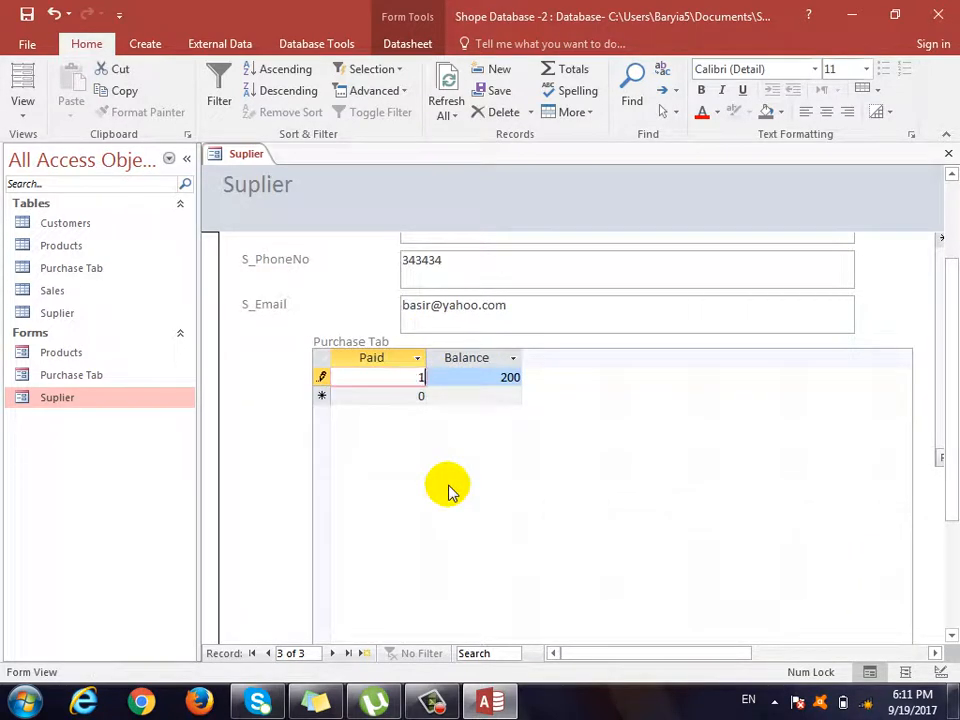
type("20")
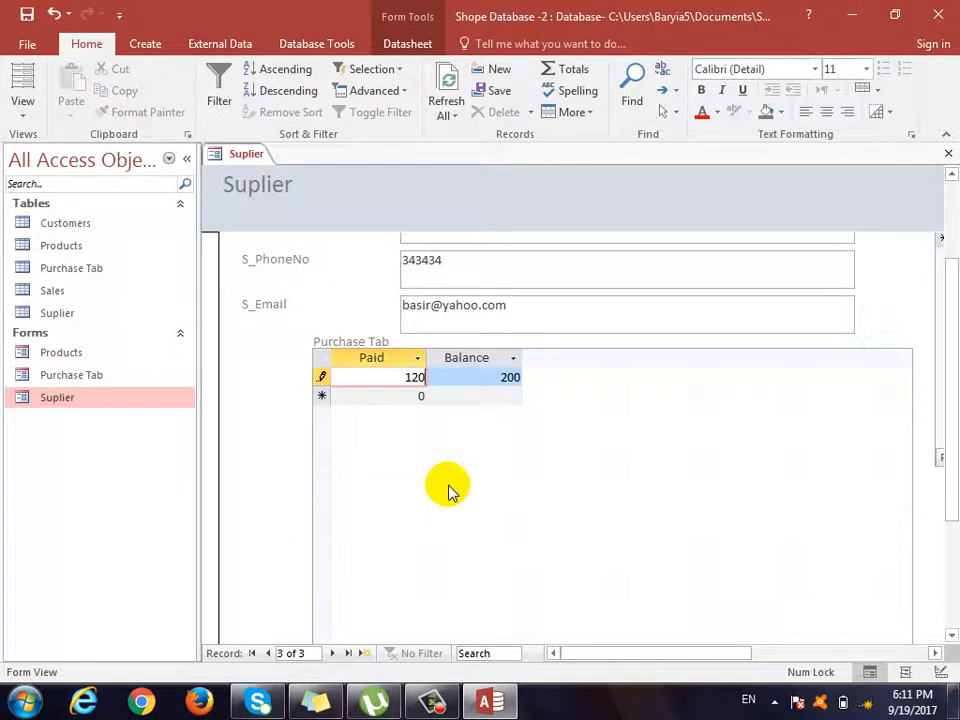
key("Down")
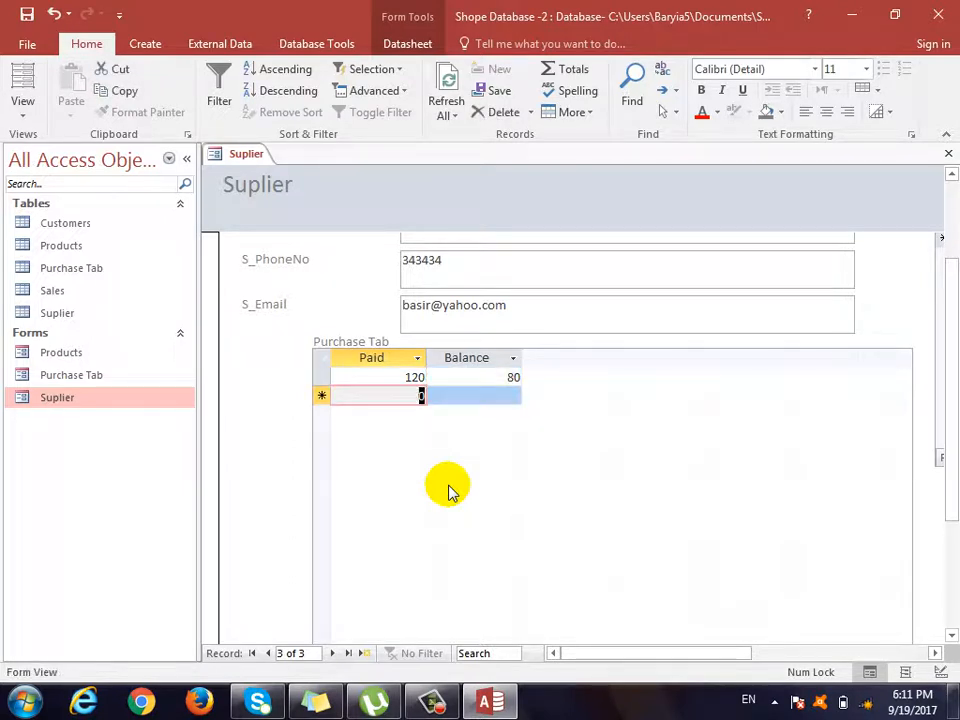